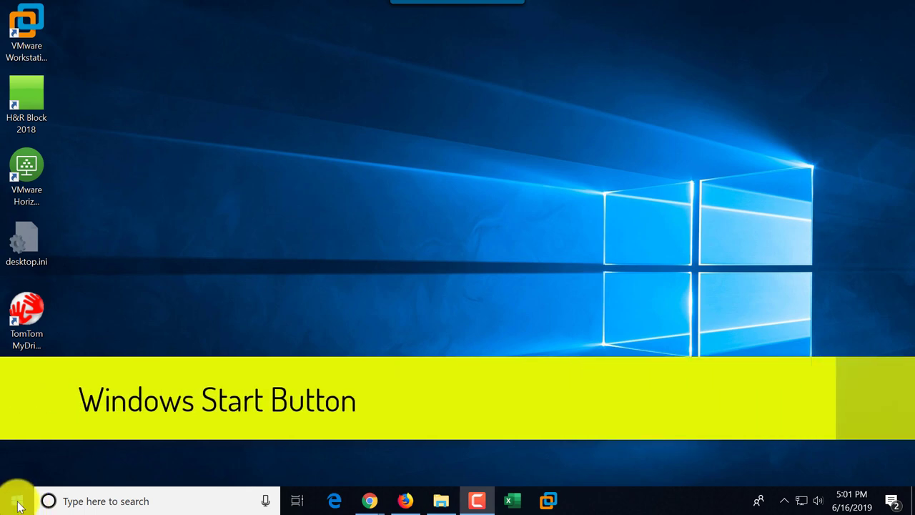
# Open the Start menu, then expand and collapse the 7-Zip folder in the list of installed applications
pyautogui.click(18, 503)
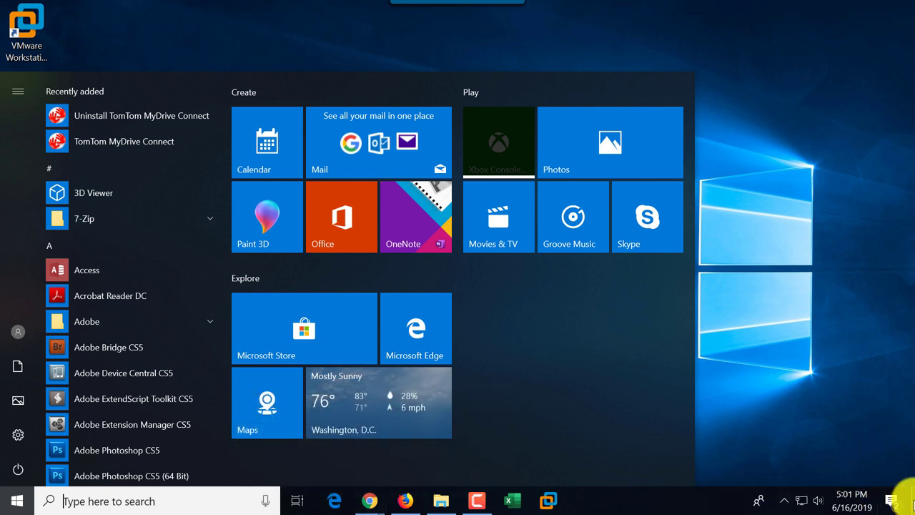
pyautogui.click(913, 502)
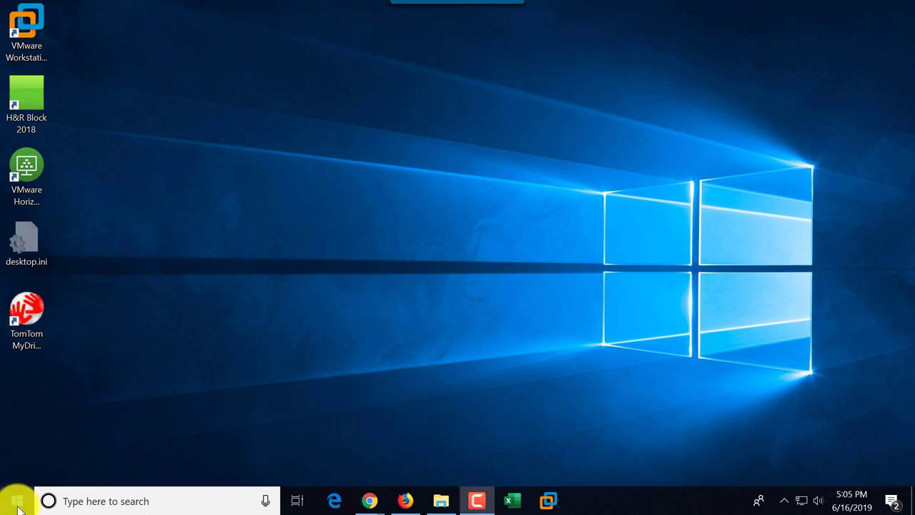
pyautogui.click(18, 503)
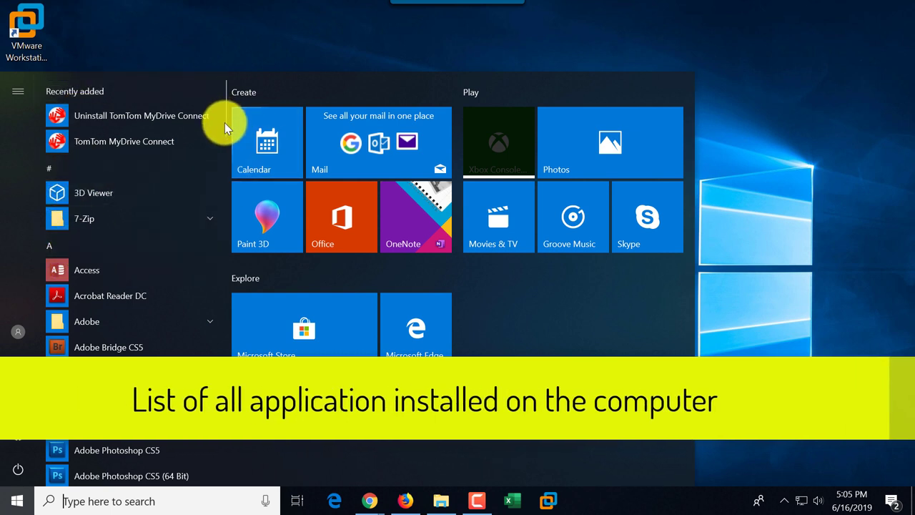
pyautogui.moveTo(224, 123)
pyautogui.mouseDown()
pyautogui.moveTo(221, 382)
pyautogui.moveTo(234, 134)
pyautogui.mouseUp()
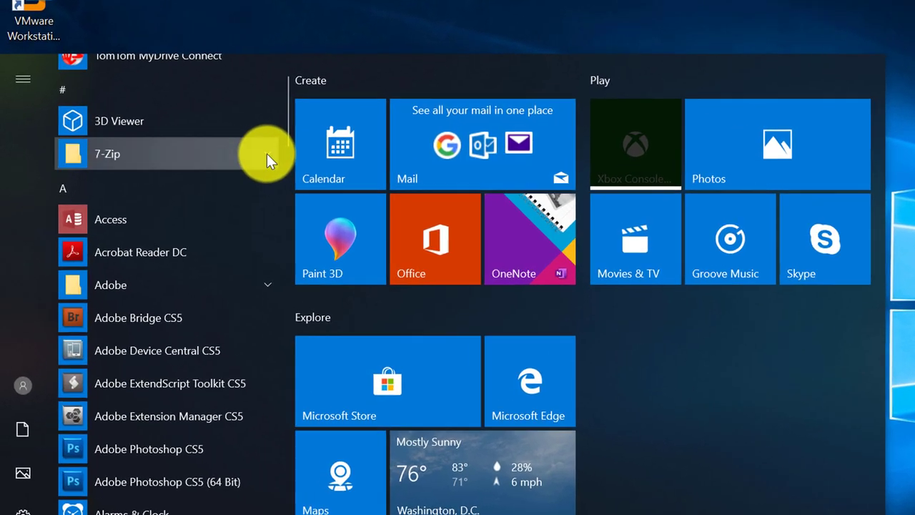
pyautogui.click(266, 155)
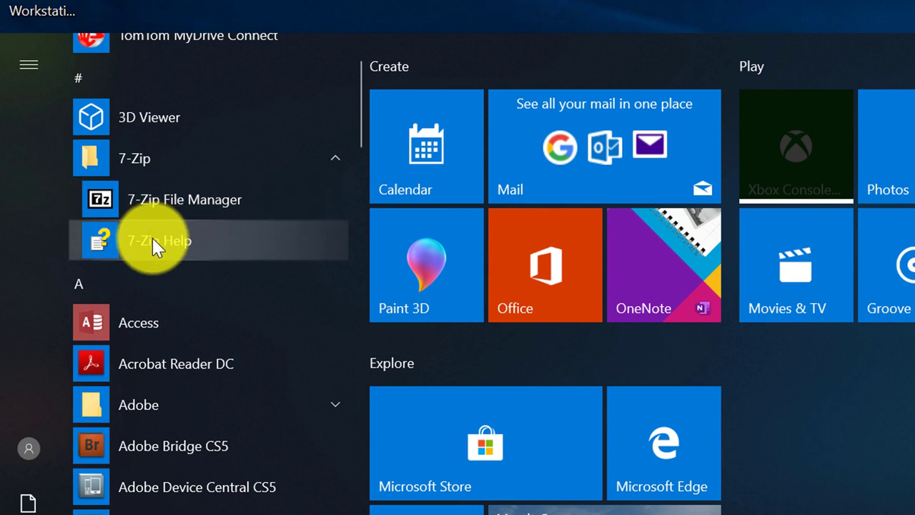
pyautogui.click(335, 163)
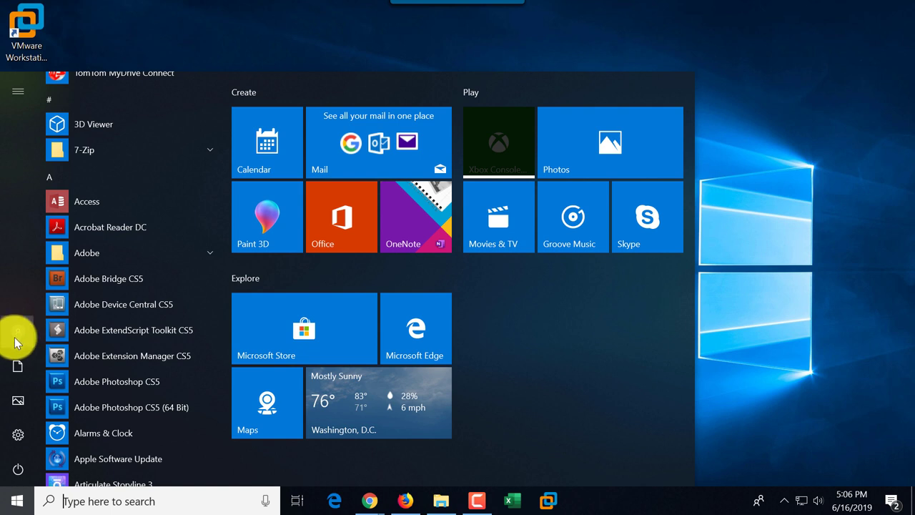
# Open Windows Settings from the Start menu and make its window taller
pyautogui.click(19, 92)
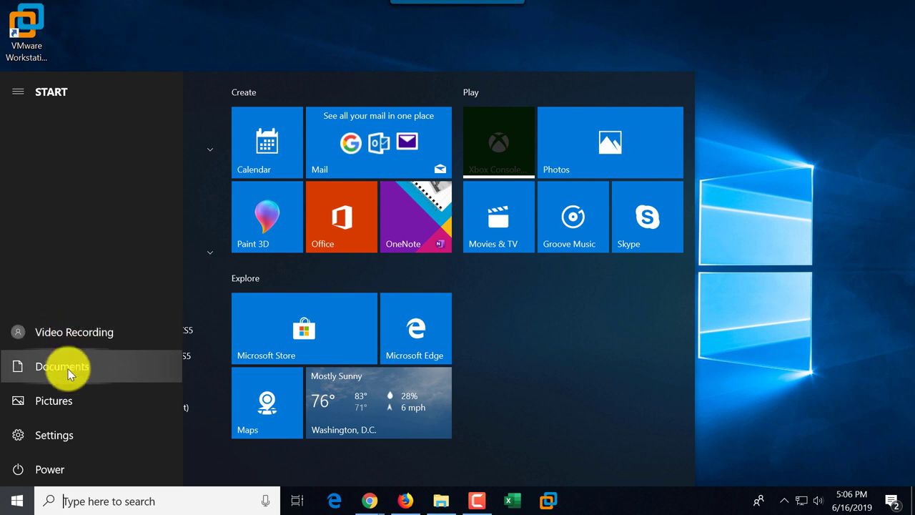
pyautogui.click(56, 435)
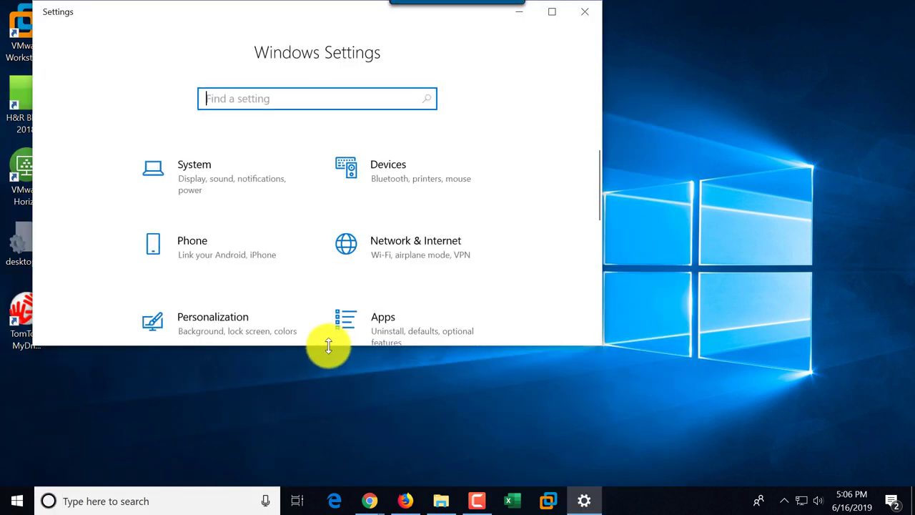
pyautogui.moveTo(328, 346); pyautogui.dragTo(322, 422)
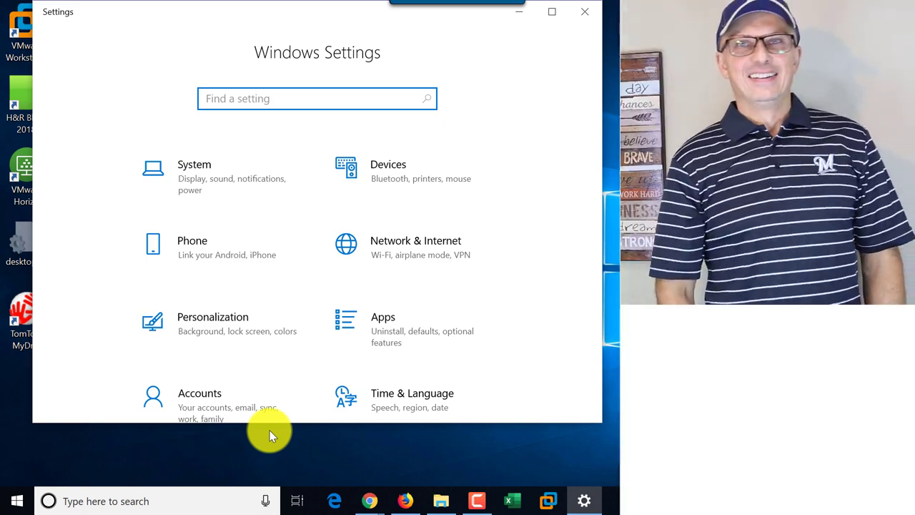
# View the Start menu's power choices and close them without choosing one
pyautogui.click(17, 499)
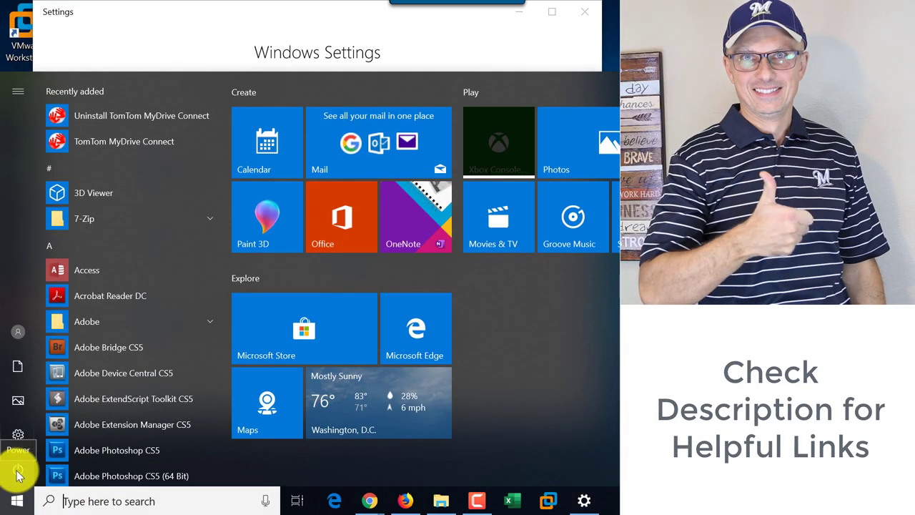
pyautogui.click(18, 474)
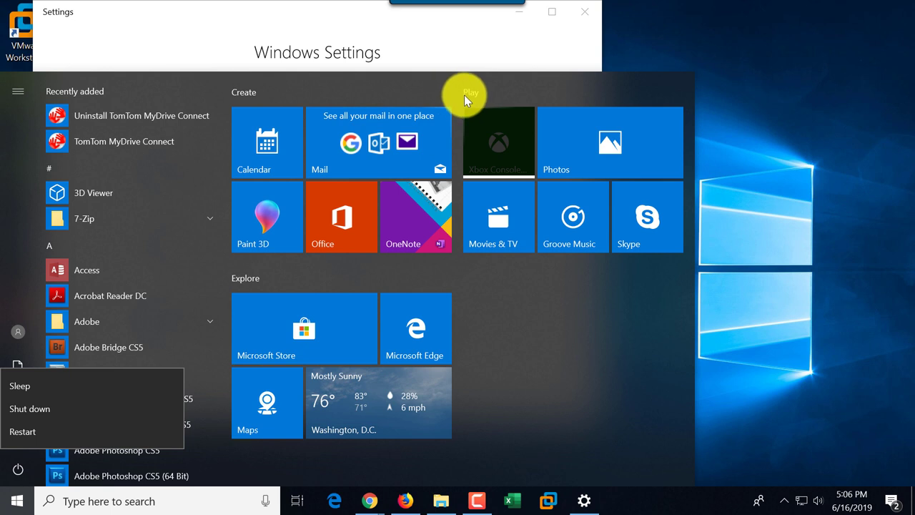
pyautogui.click(429, 90)
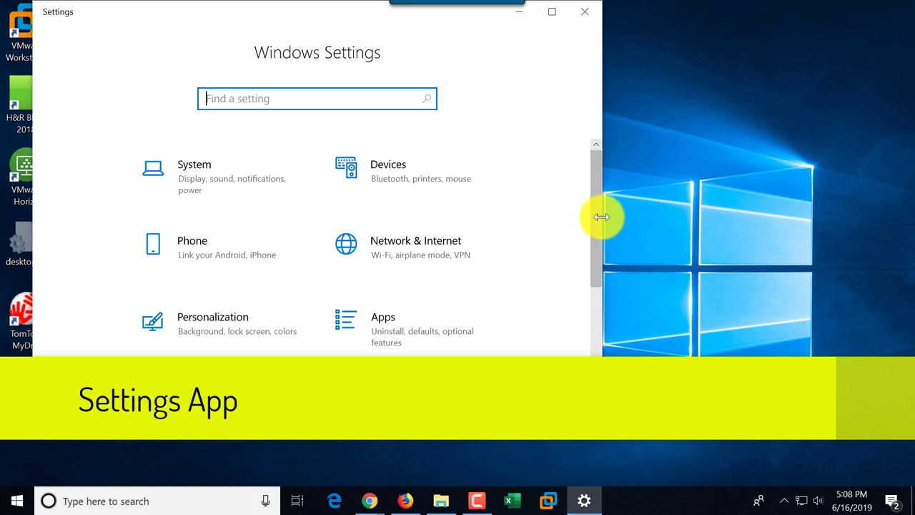
# Narrow the Settings window to a single column of categories and open Control Panel by searching for "control pa"
pyautogui.moveTo(601, 216); pyautogui.dragTo(390, 208)
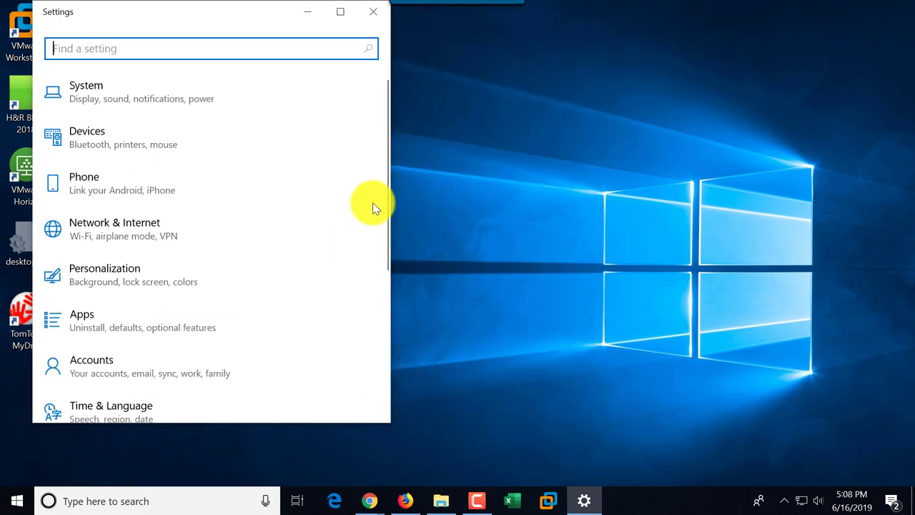
pyautogui.click(61, 498)
pyautogui.moveTo(377, 507)
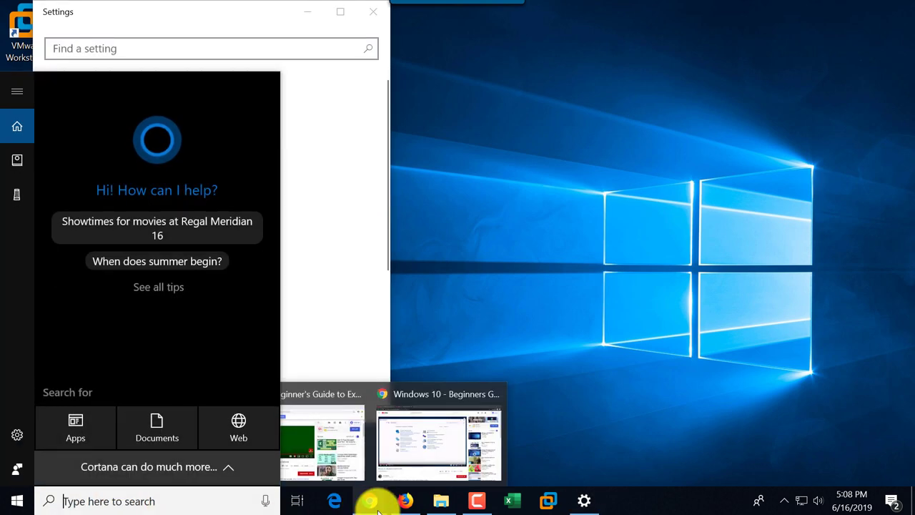
pyautogui.write('control pa')
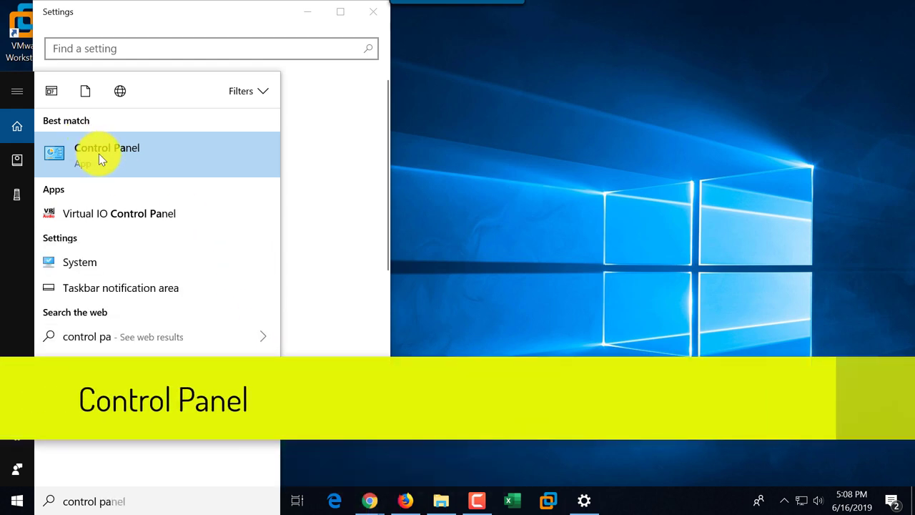
pyautogui.click(98, 154)
# Move and narrow the Control Panel window so that it sits beside the Settings window
pyautogui.moveTo(547, 50); pyautogui.dragTo(715, 38)
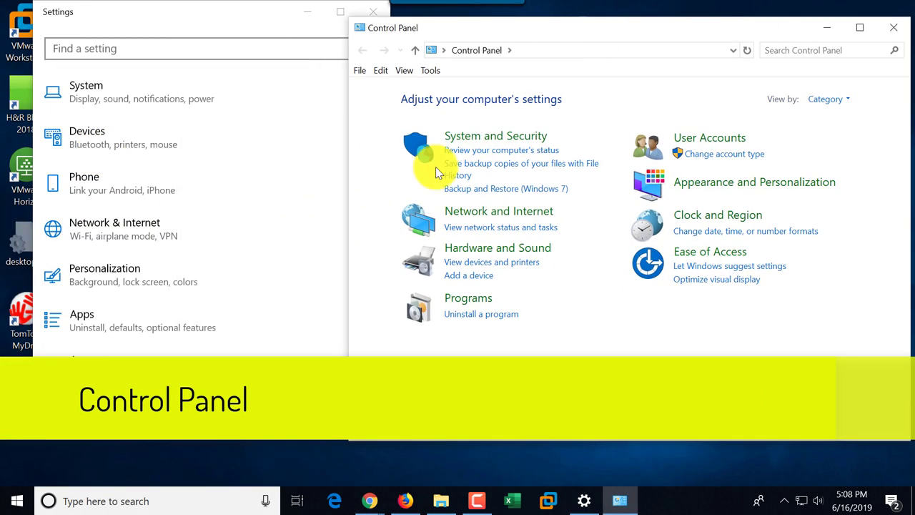
pyautogui.moveTo(348, 196); pyautogui.dragTo(515, 180)
pyautogui.moveTo(694, 36); pyautogui.dragTo(634, 15)
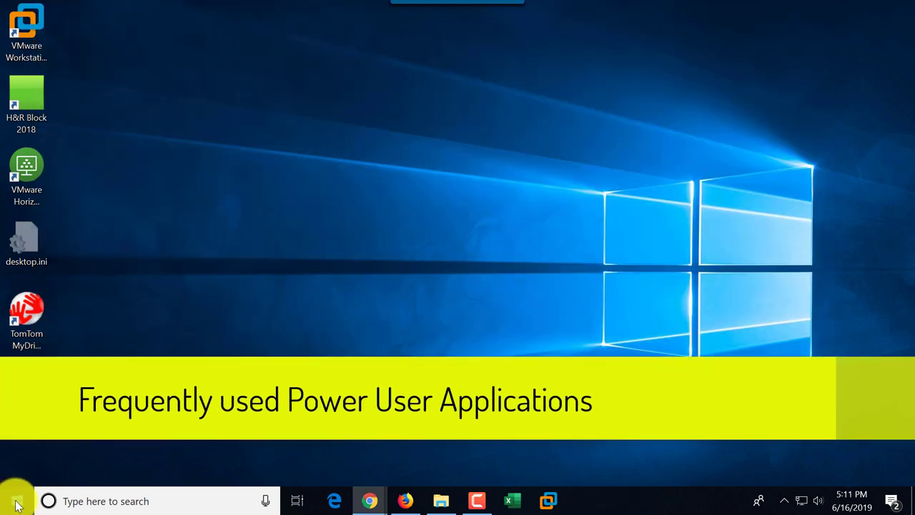
# Open Settings from the Start button's list of power-user applications and close it again
pyautogui.rightClick(17, 501)
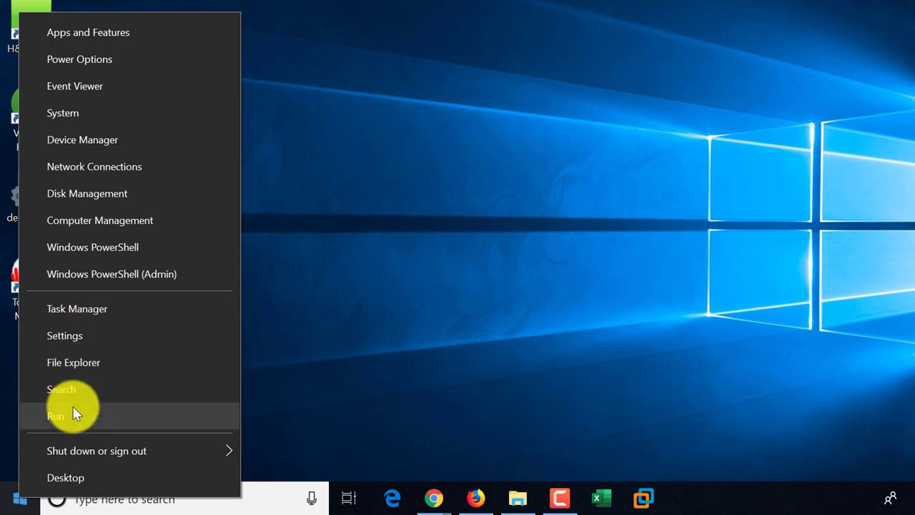
pyautogui.moveTo(83, 453)
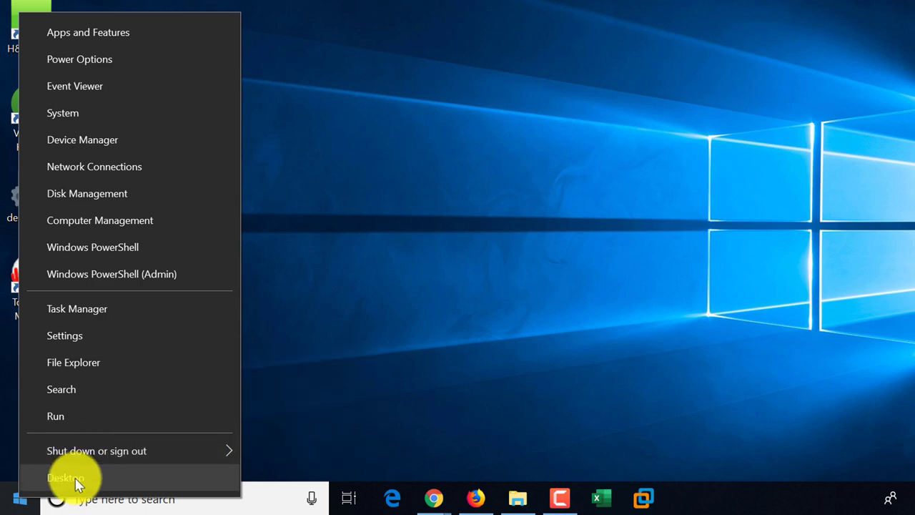
pyautogui.click(92, 337)
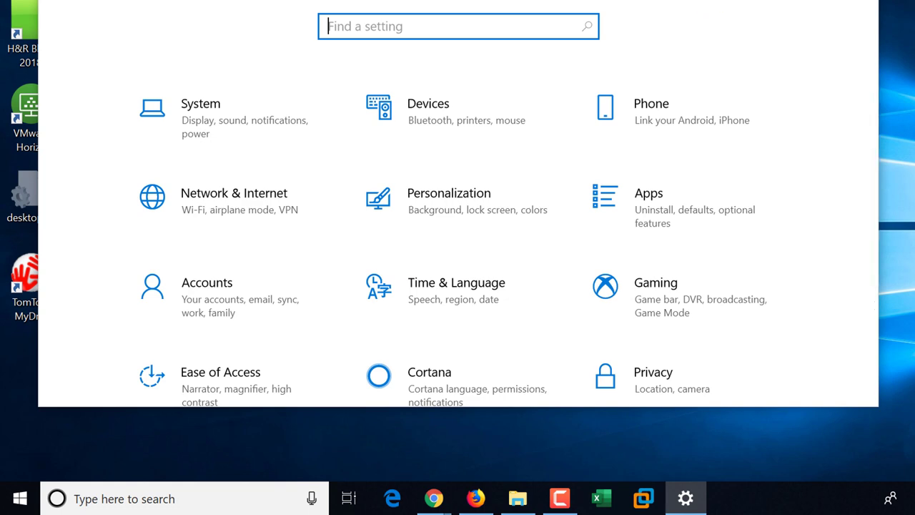
pyautogui.hotkey('alt', 'F4')
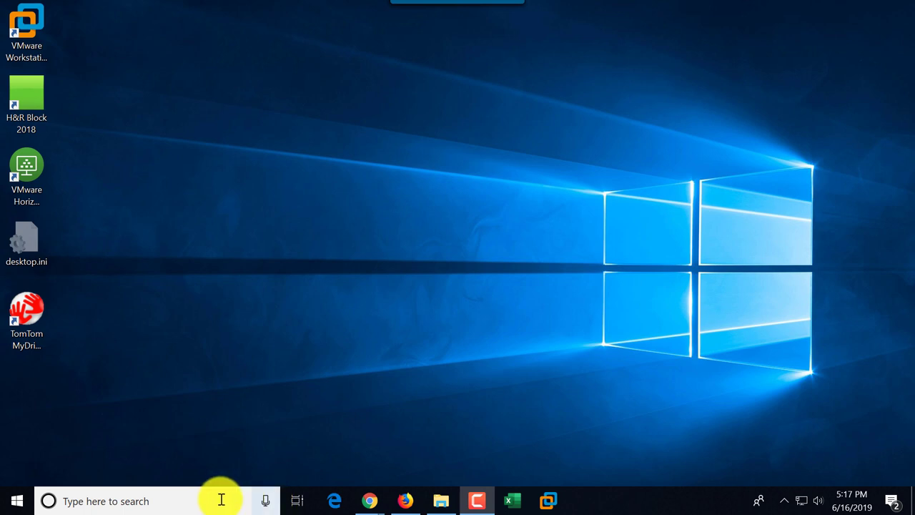
# Open the Start menu and resize the Calendar tile in the Create group to Small
pyautogui.click(221, 500)
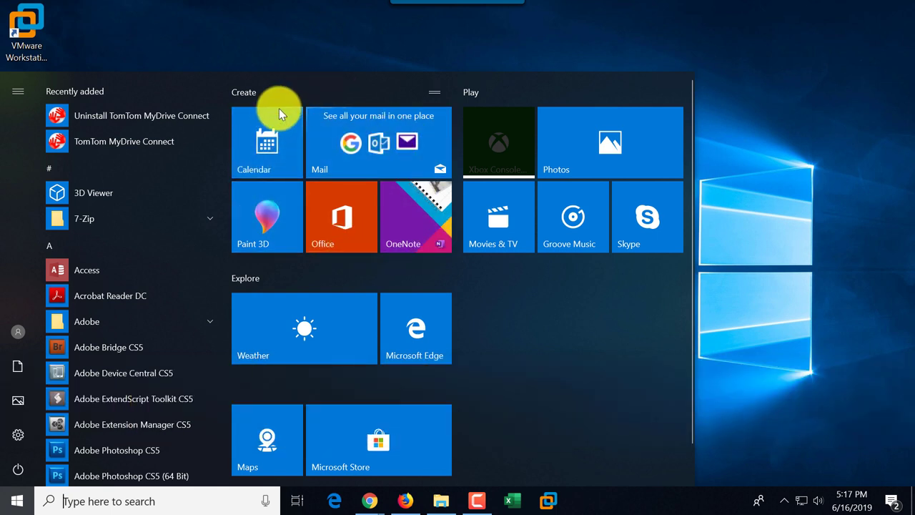
pyautogui.rightClick(259, 143)
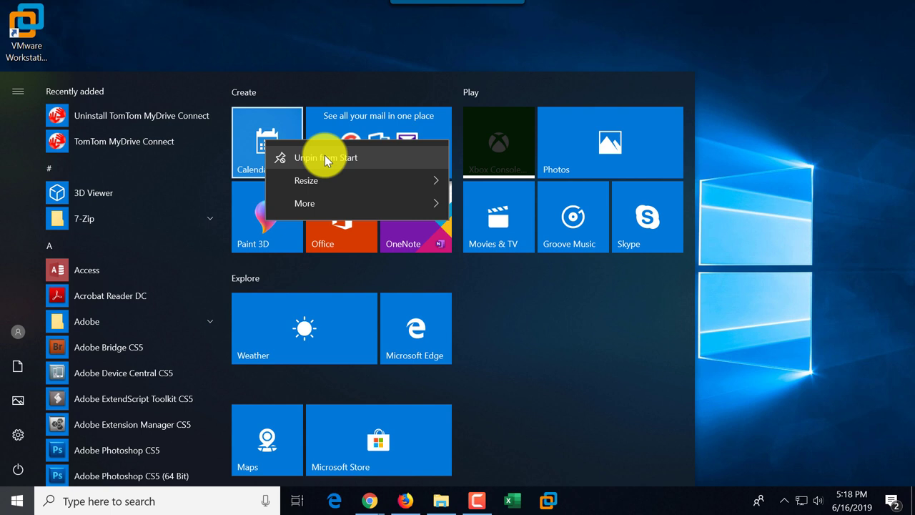
pyautogui.moveTo(325, 180)
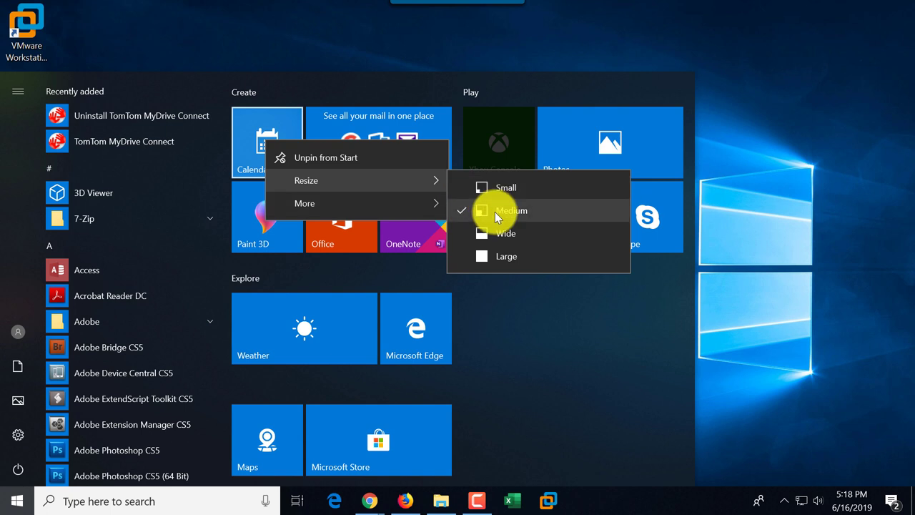
pyautogui.click(497, 188)
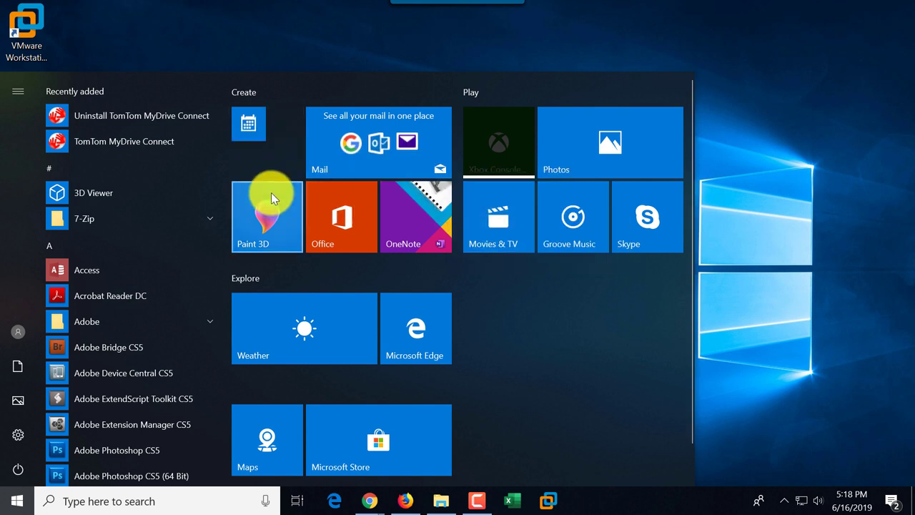
# Resize the Calendar tile in the Create group to Wide
pyautogui.rightClick(254, 129)
pyautogui.moveTo(366, 158)
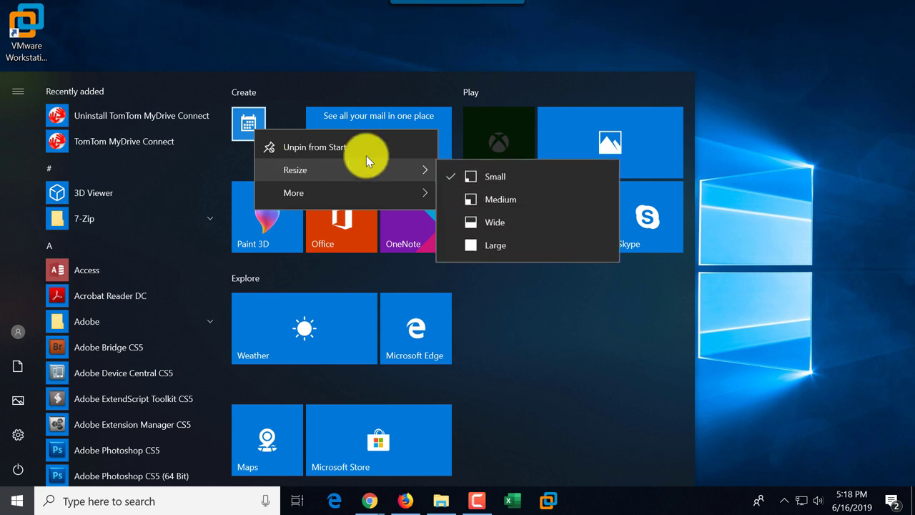
pyautogui.click(515, 222)
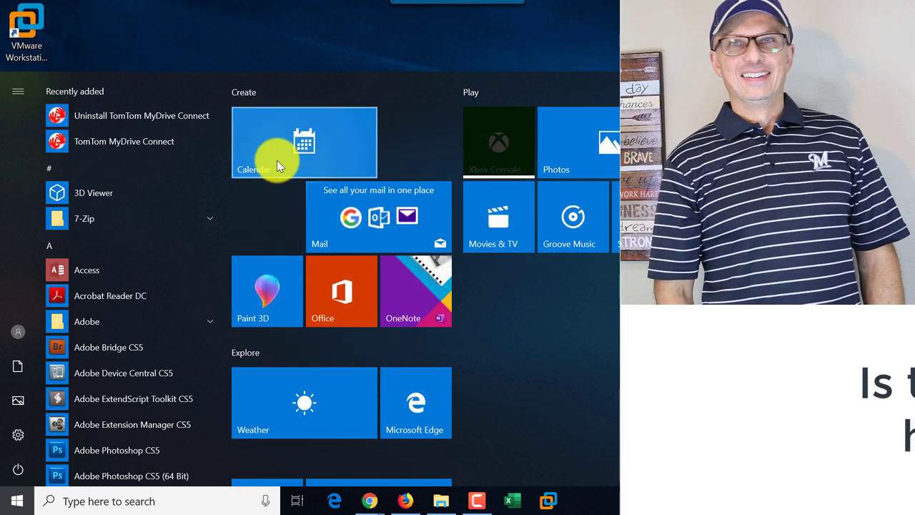
# Resize the Calendar tile in the Create group to Large
pyautogui.rightClick(276, 158)
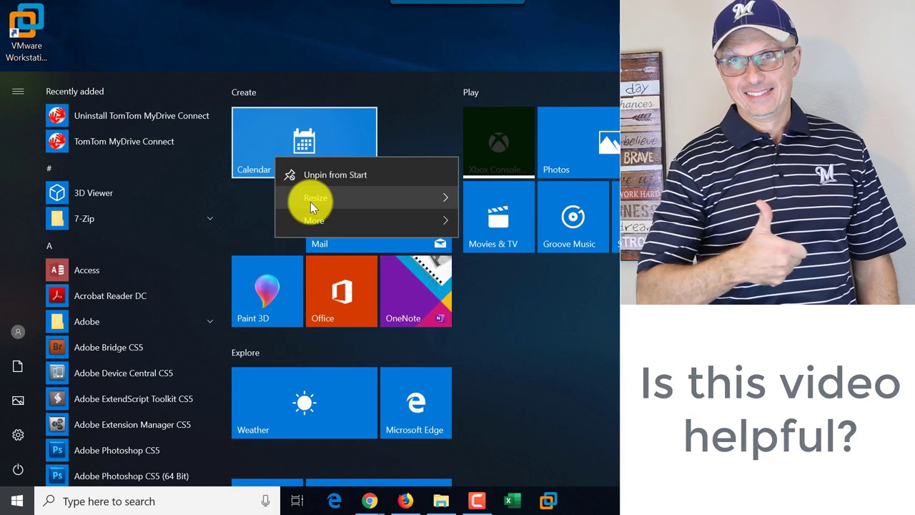
pyautogui.moveTo(311, 201)
pyautogui.click(535, 274)
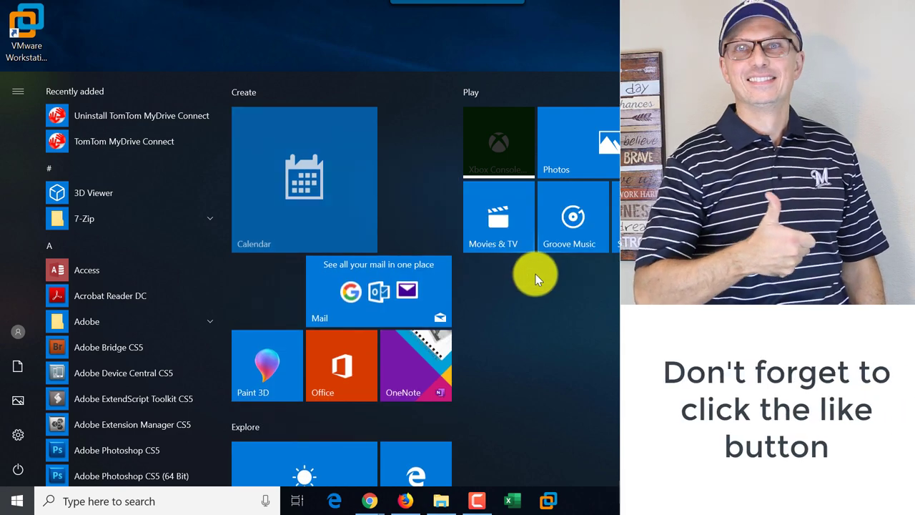
# Resize the Calendar tile to Medium and arrange it beside the Mail tile in the Create group
pyautogui.rightClick(323, 186)
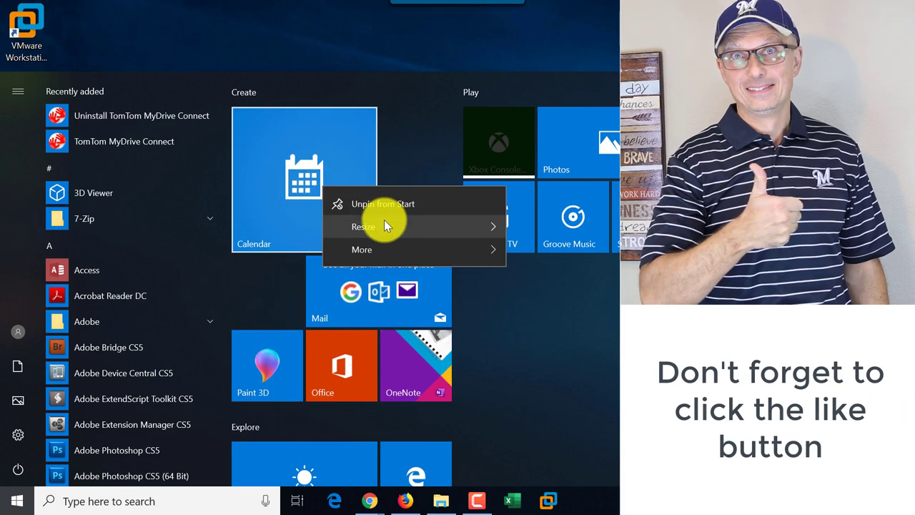
pyautogui.moveTo(384, 226)
pyautogui.click(551, 254)
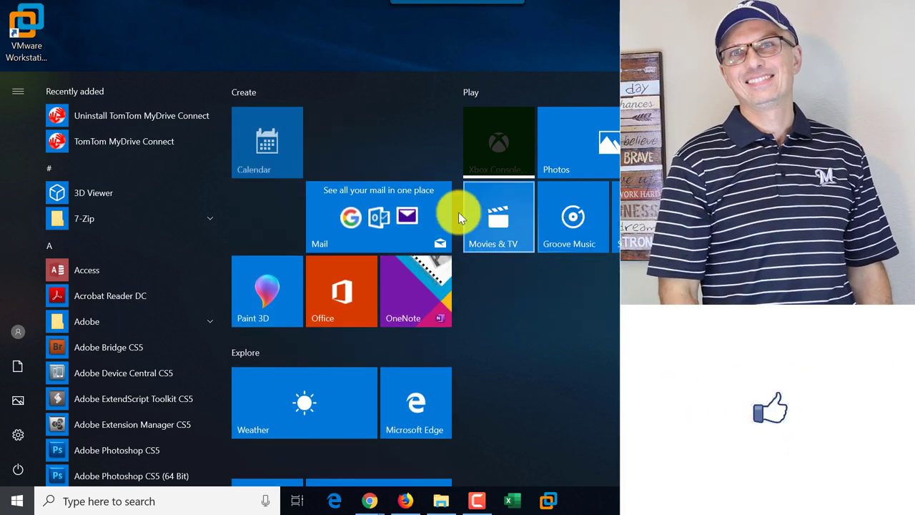
pyautogui.moveTo(290, 178); pyautogui.dragTo(272, 187)
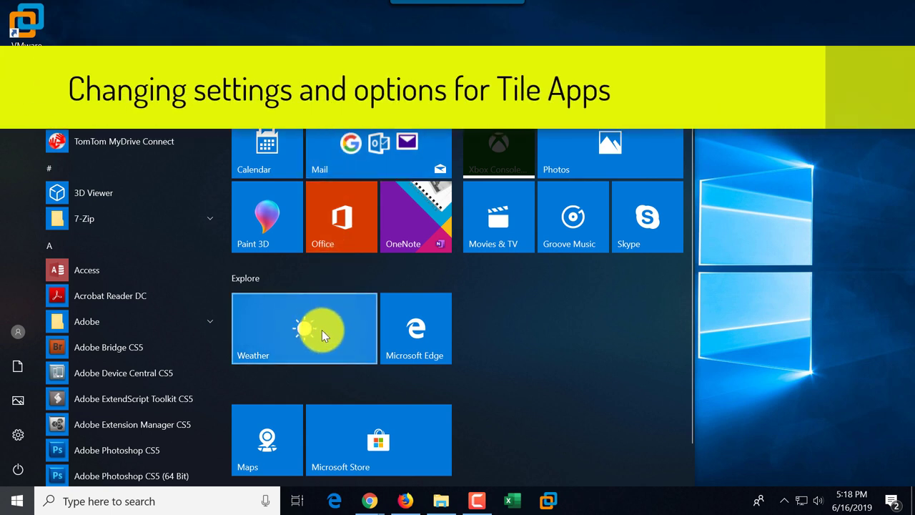
# View the tile options for Weather in the Explore group, including its additional options
pyautogui.rightClick(322, 330)
pyautogui.moveTo(398, 396)
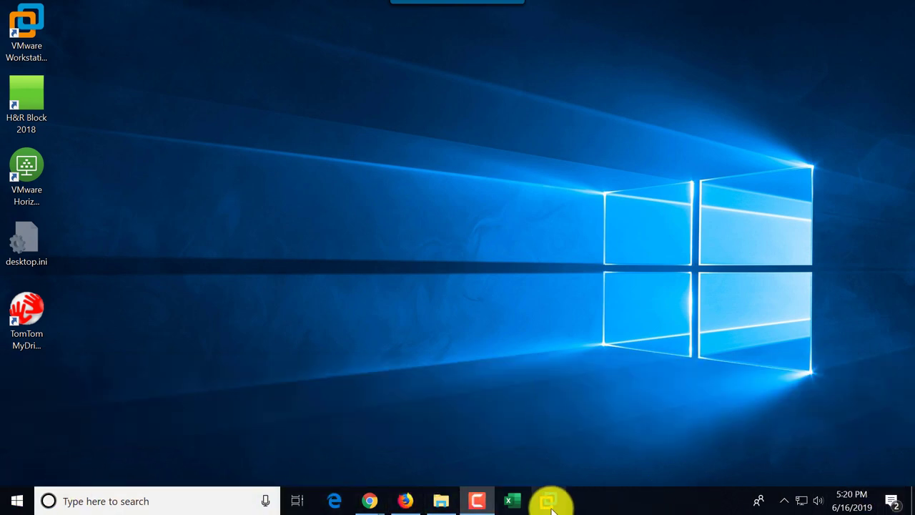
# Switch to Microsoft Edge and preview the running Mozilla Firefox window
pyautogui.click(336, 502)
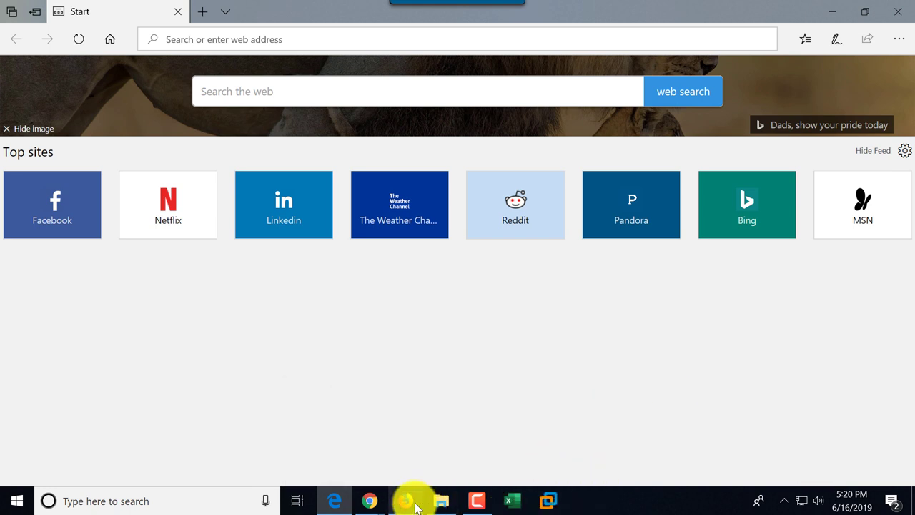
pyautogui.moveTo(416, 506)
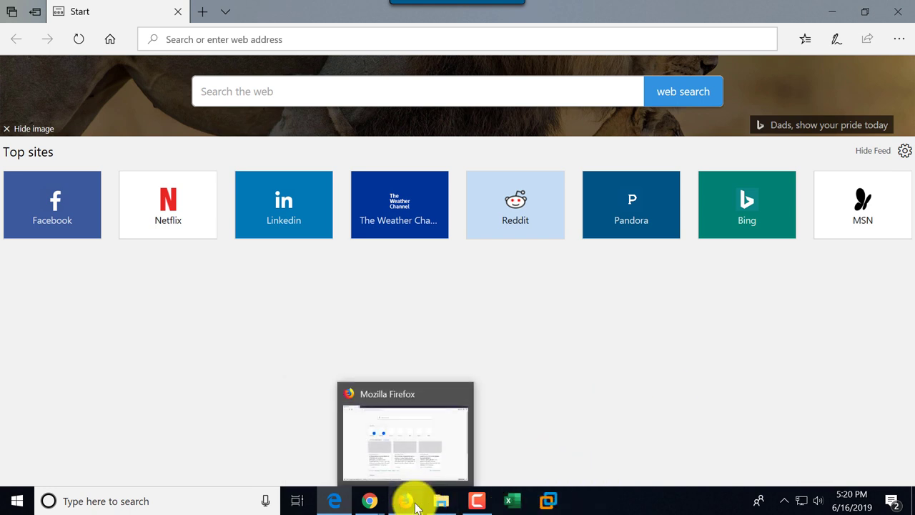
# Find Word with a search for "word", launch it and bring its window to the front of Excel
pyautogui.moveTo(474, 501)
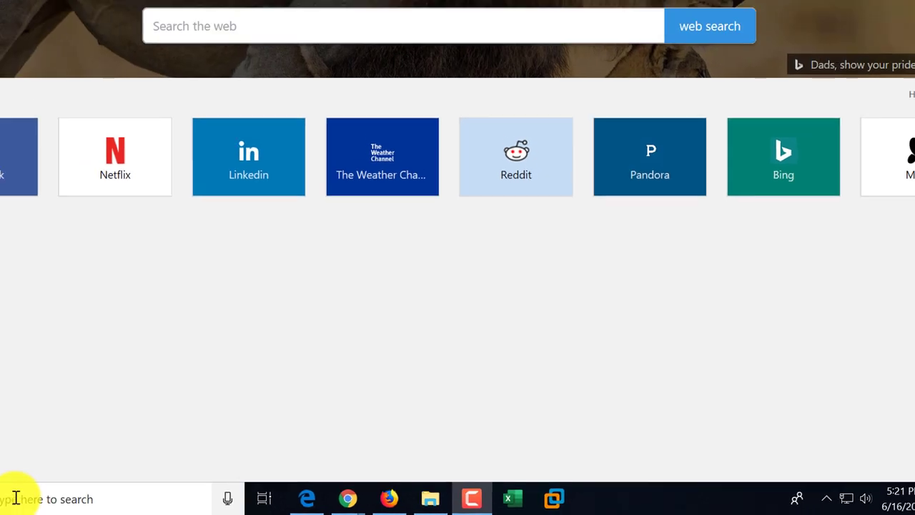
pyautogui.click(59, 499)
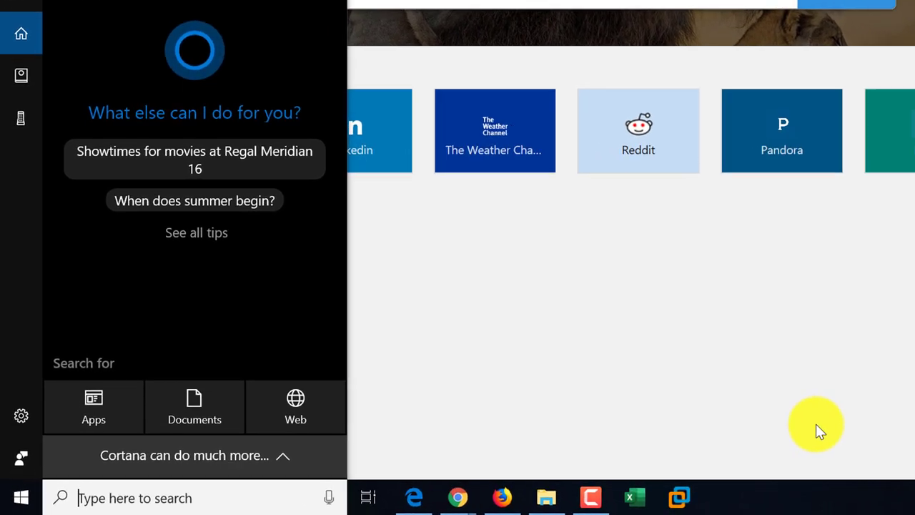
pyautogui.write('word')
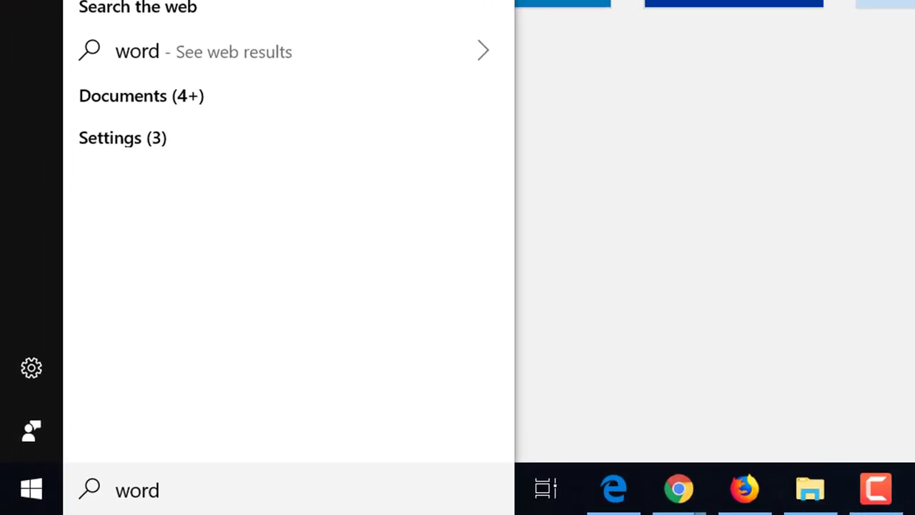
pyautogui.press('Return')
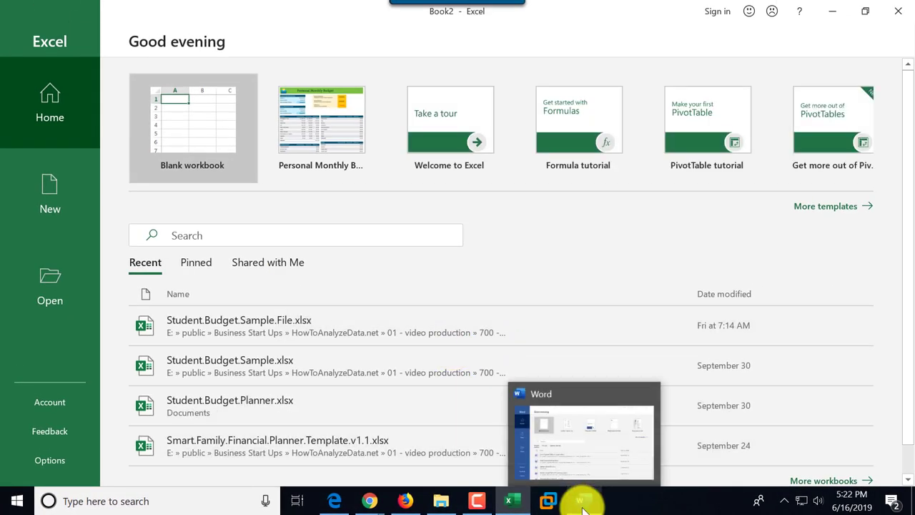
pyautogui.moveTo(521, 500)
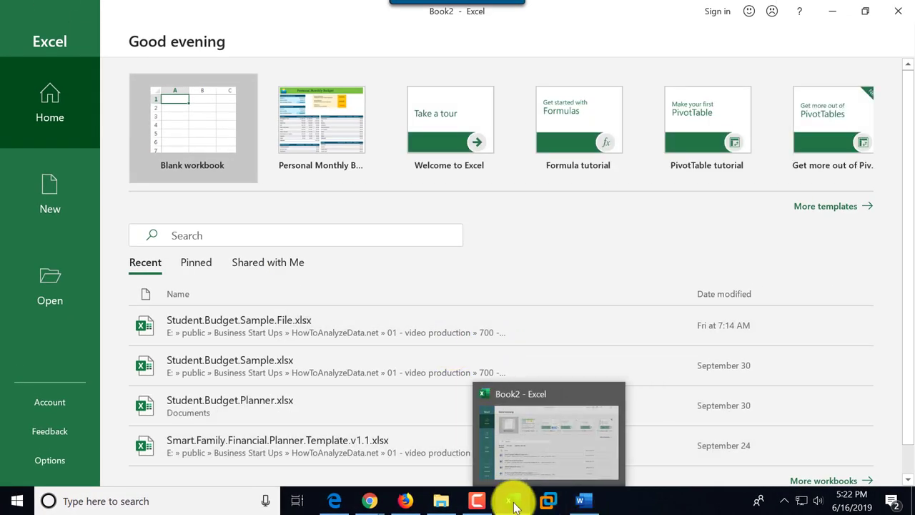
pyautogui.click(587, 504)
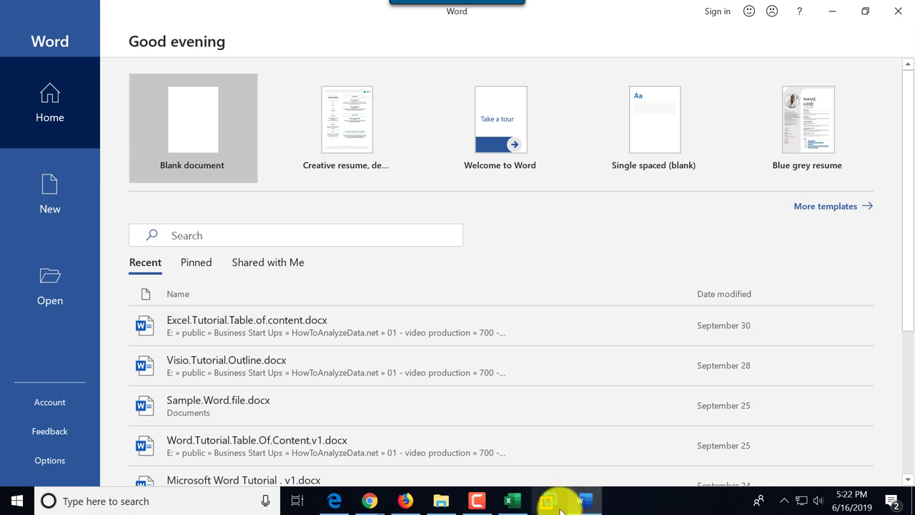
# Close the Word window and the Excel window
pyautogui.moveTo(589, 506)
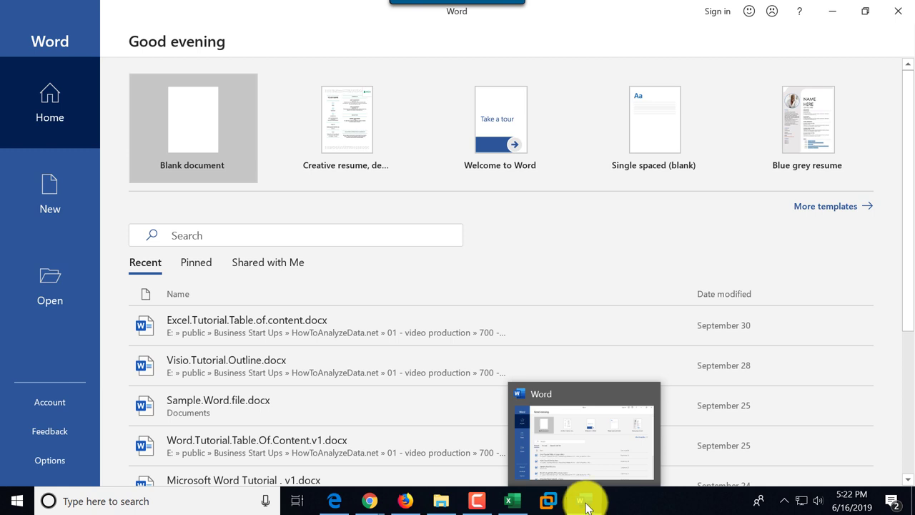
pyautogui.click(899, 13)
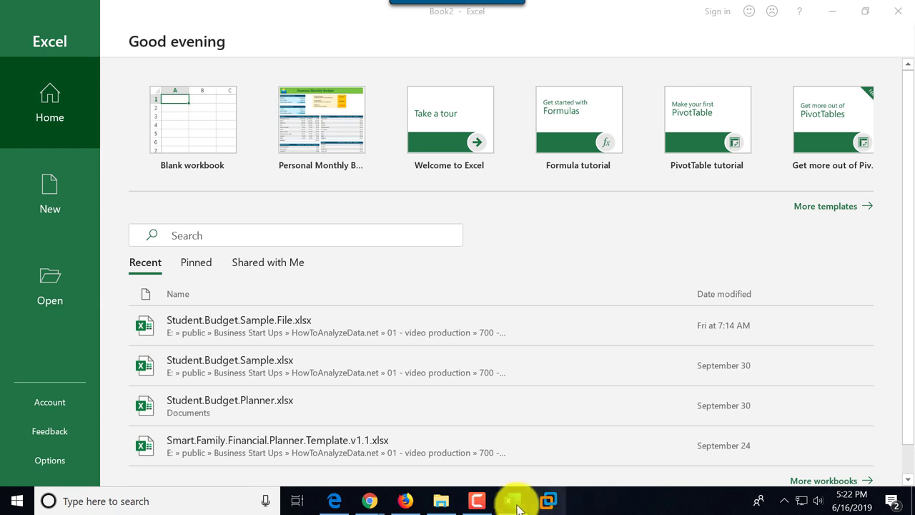
pyautogui.click(899, 13)
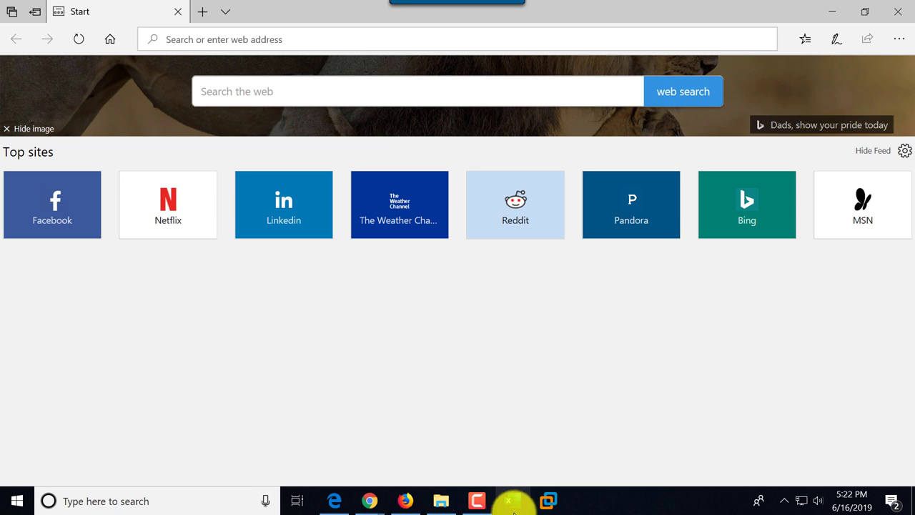
# Launch Word from a search for "word" and pin it to the taskbar, closing its window once pinned
pyautogui.click(88, 501)
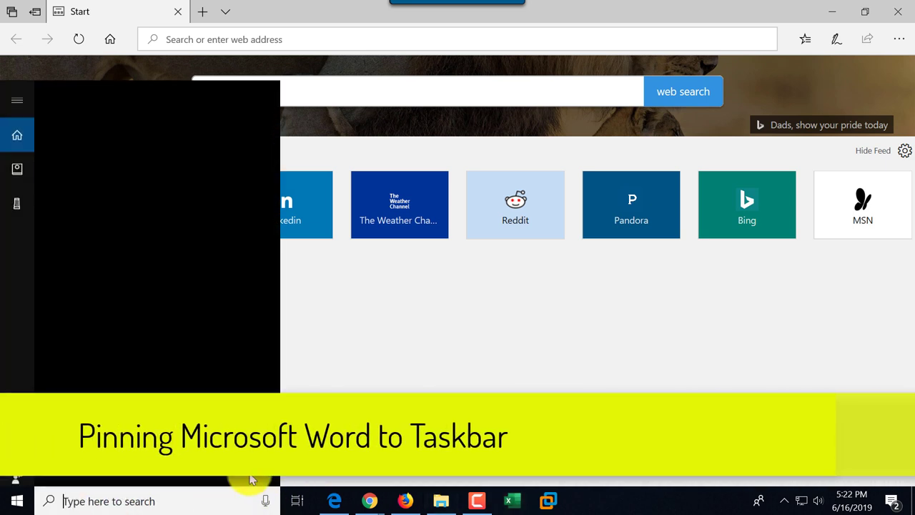
pyautogui.write('word')
pyautogui.press('Return')
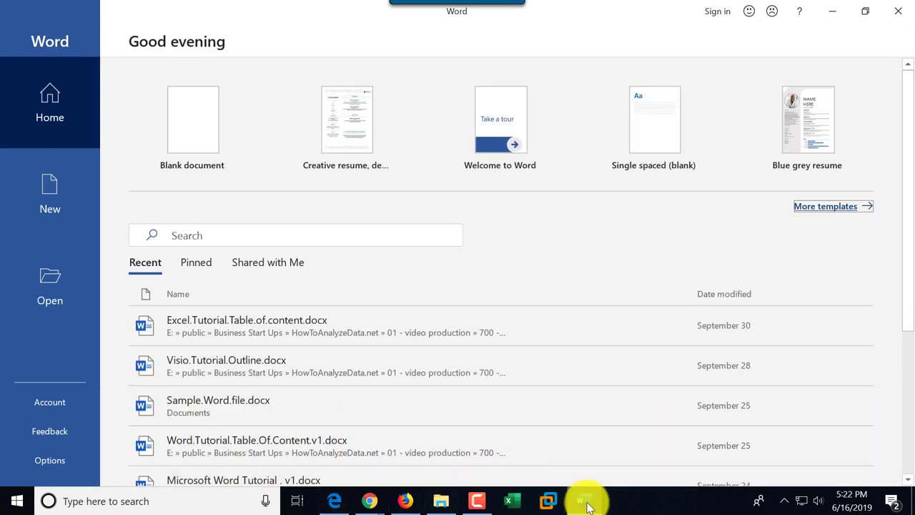
pyautogui.moveTo(588, 506)
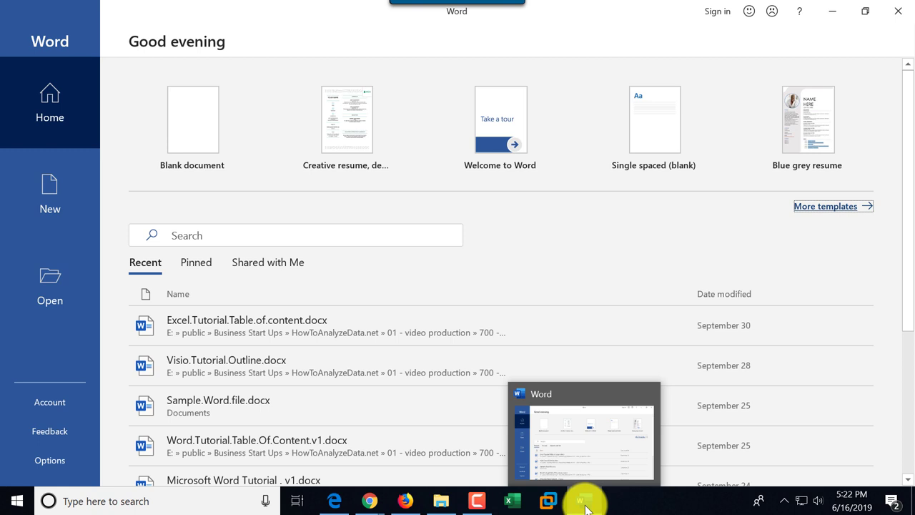
pyautogui.rightClick(587, 506)
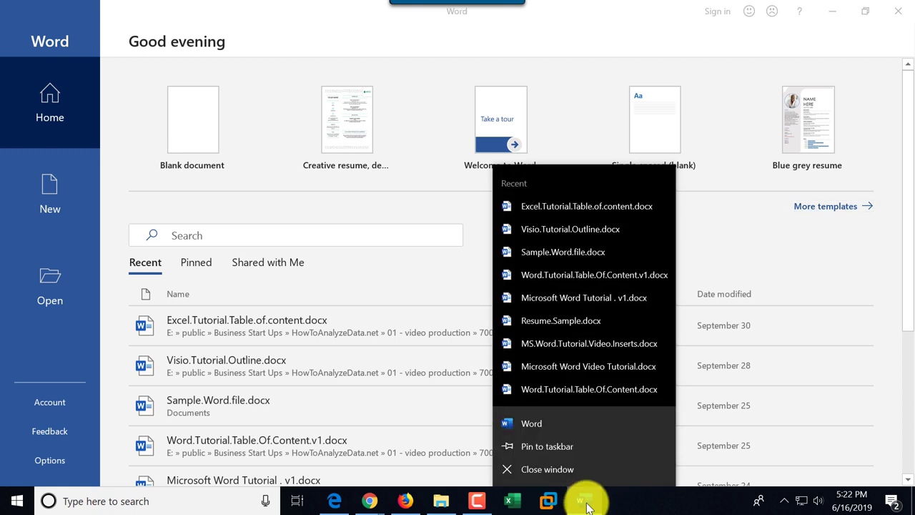
pyautogui.click(549, 445)
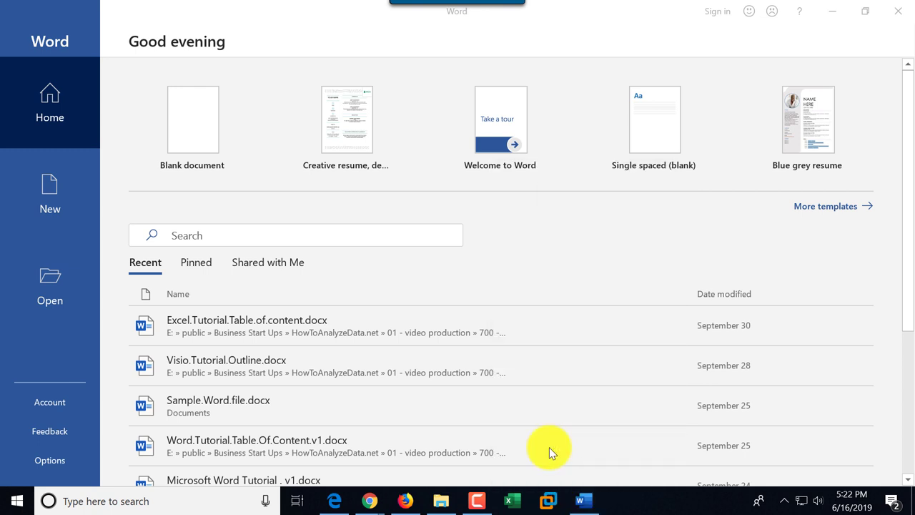
pyautogui.click(898, 10)
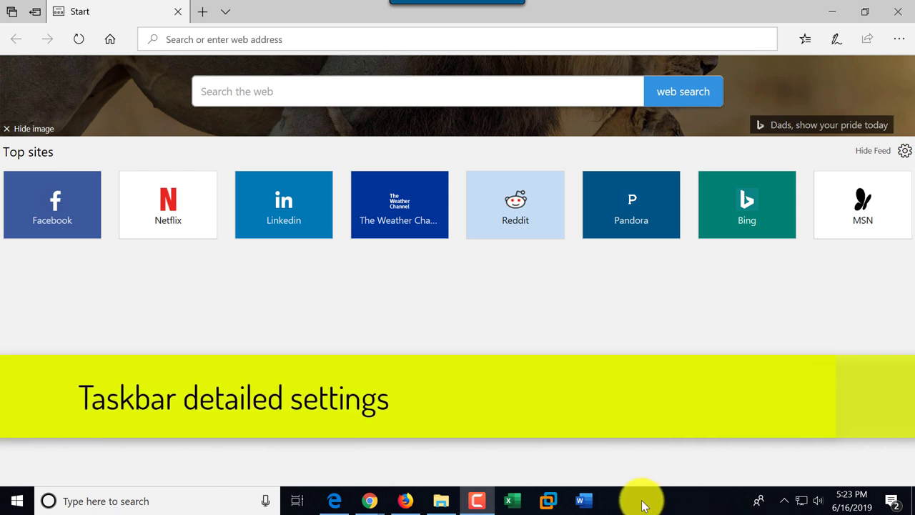
# Unlock all taskbars and move the taskbar to the right edge of the screen, checking Word's recent documents list there
pyautogui.rightClick(643, 504)
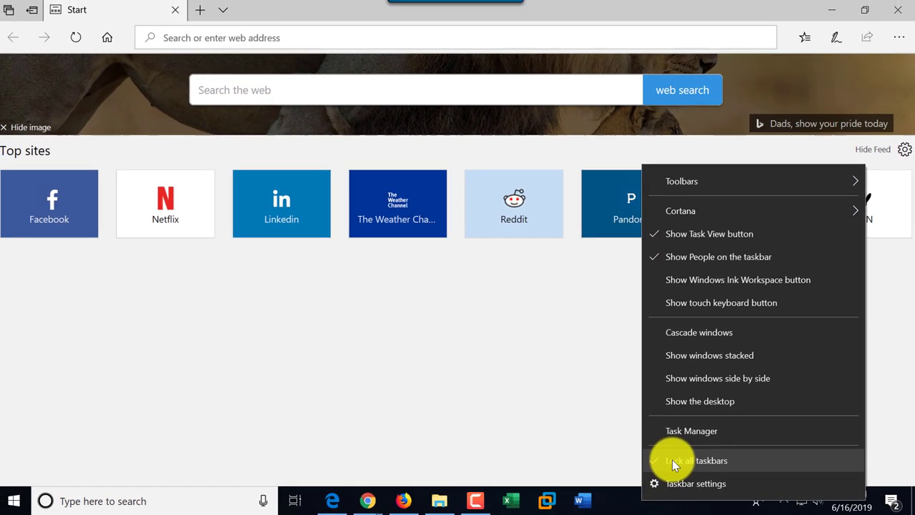
pyautogui.click(658, 461)
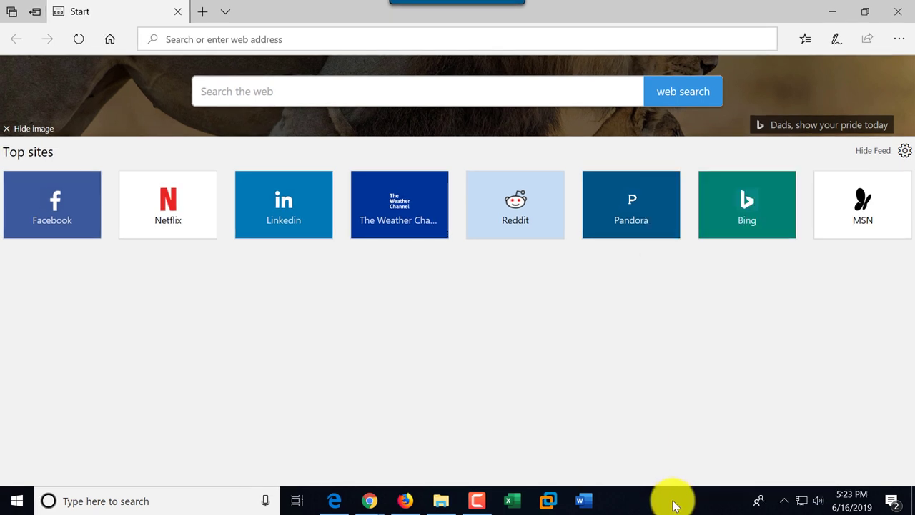
pyautogui.moveTo(652, 505); pyautogui.dragTo(880, 405)
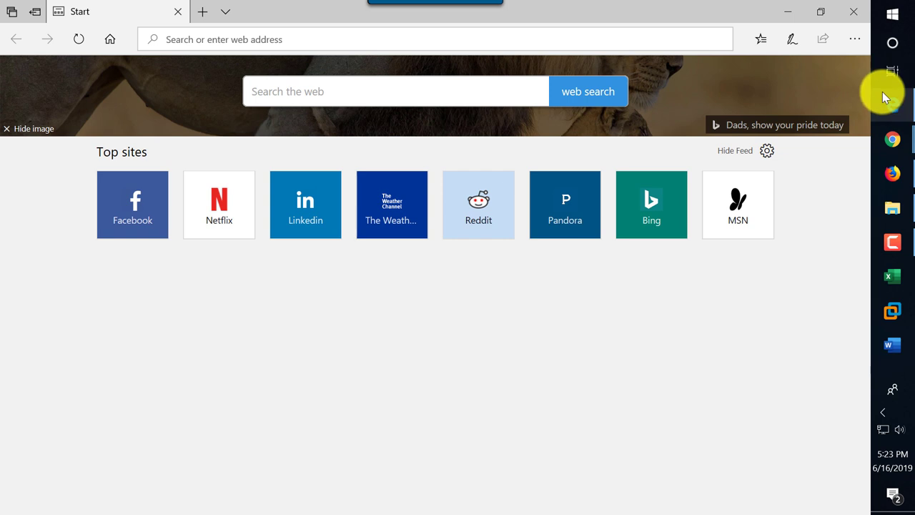
pyautogui.rightClick(893, 347)
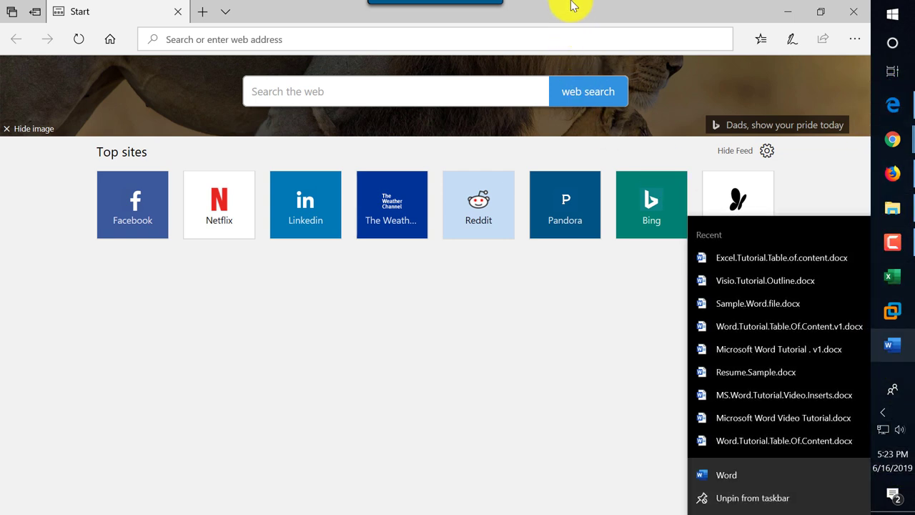
pyautogui.click(655, 98)
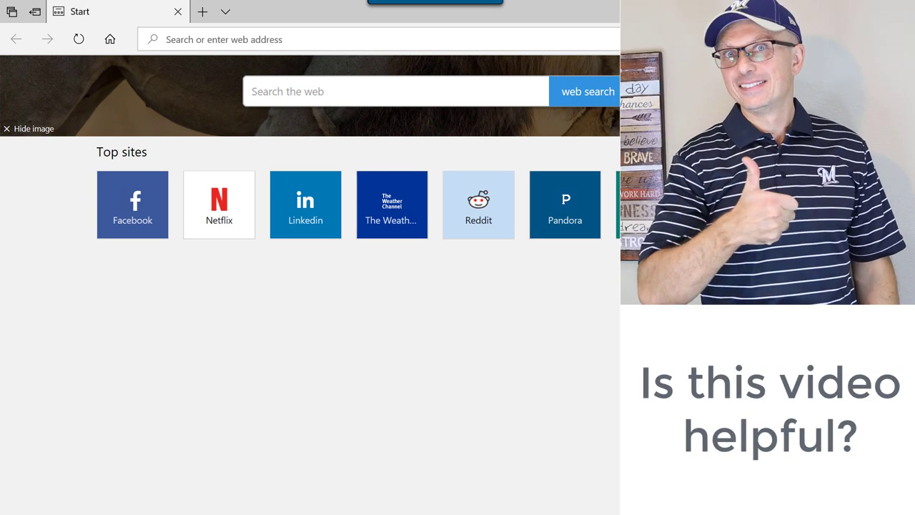
# Move the taskbar to the top edge of the screen, to the left edge, and back to the bottom edge
pyautogui.moveTo(893, 286); pyautogui.dragTo(605, 33)
pyautogui.moveTo(429, 16); pyautogui.dragTo(10, 329)
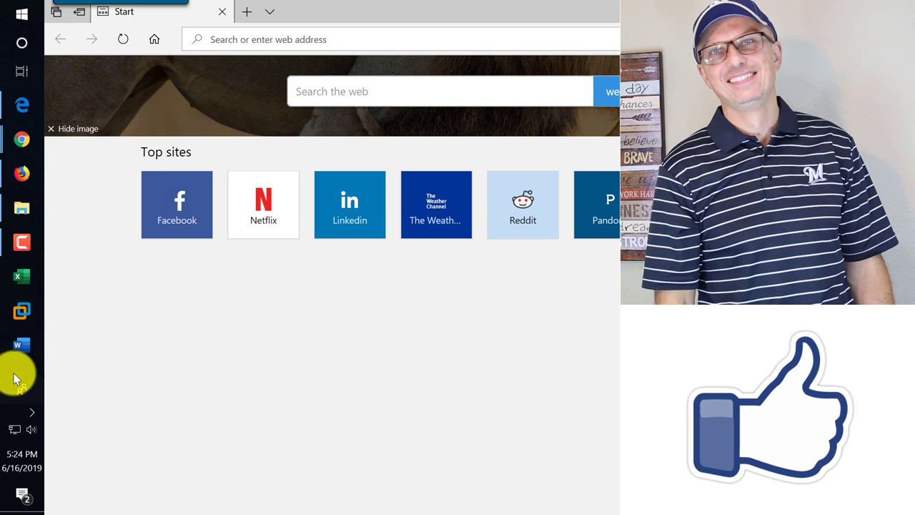
pyautogui.moveTo(14, 368); pyautogui.dragTo(139, 474)
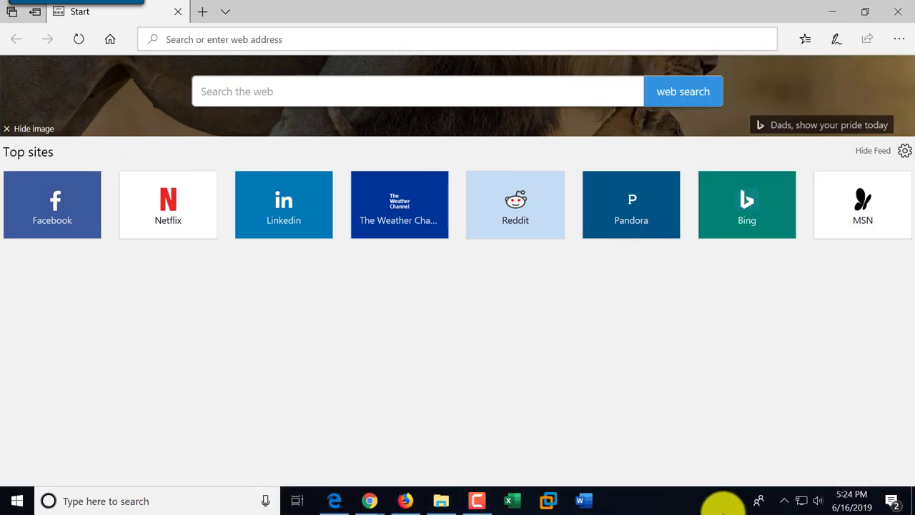
# Lock all taskbars and close the Microsoft Edge window
pyautogui.rightClick(679, 506)
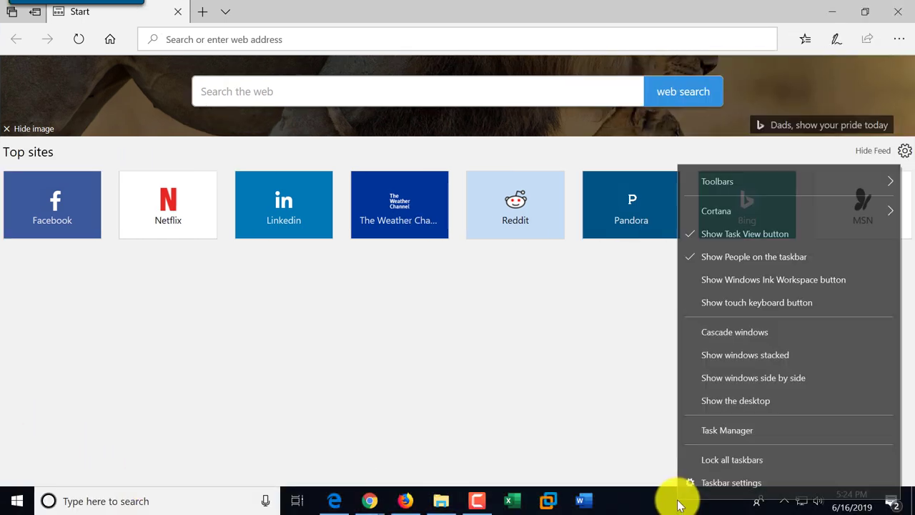
pyautogui.click(738, 459)
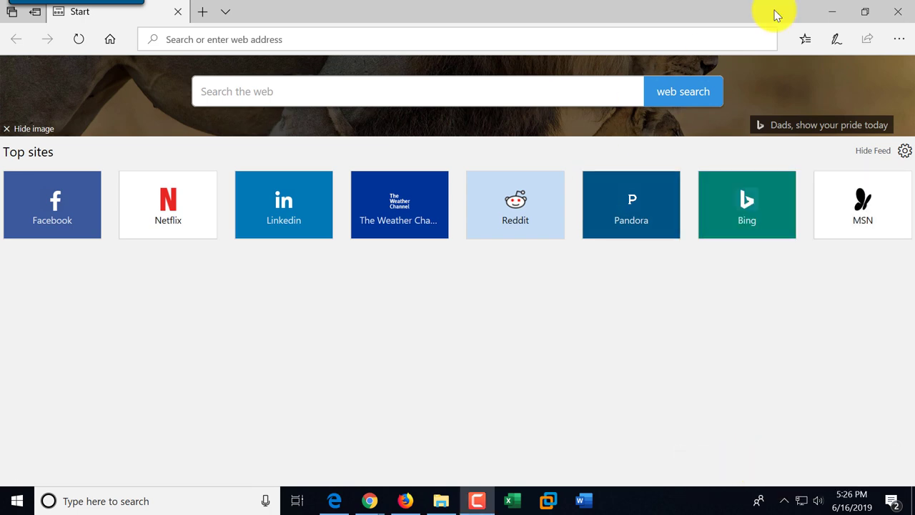
pyautogui.click(897, 11)
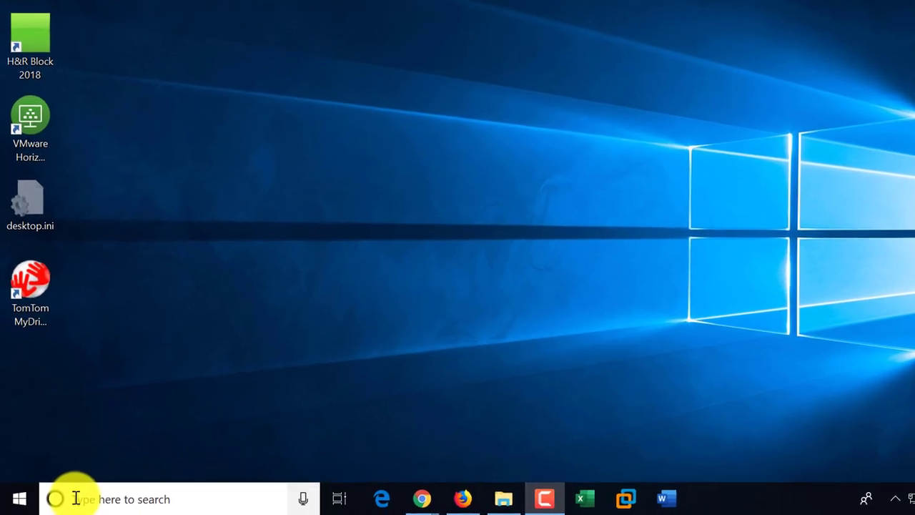
# Convert 195 pounds to kilograms by searching for "195 lbl to kg", highlight "195 Pounds" in the result, and dismiss the search
pyautogui.click(86, 498)
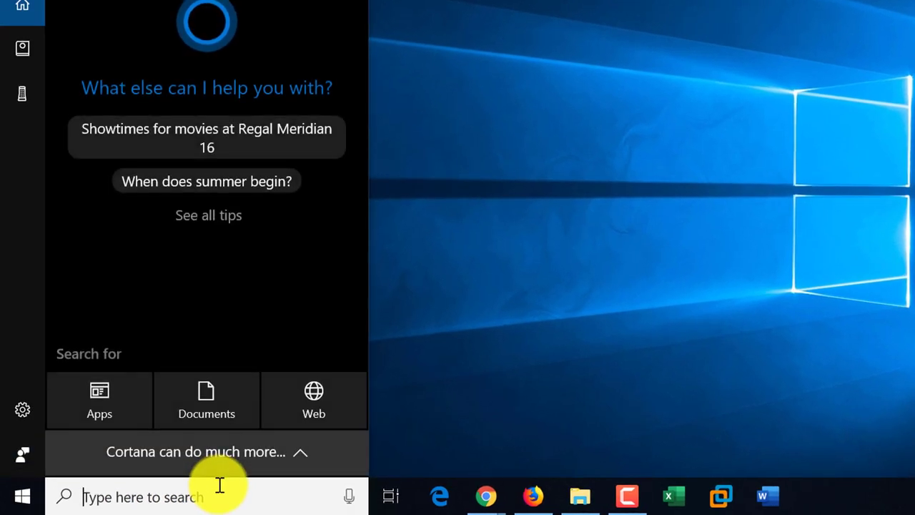
pyautogui.write('195')
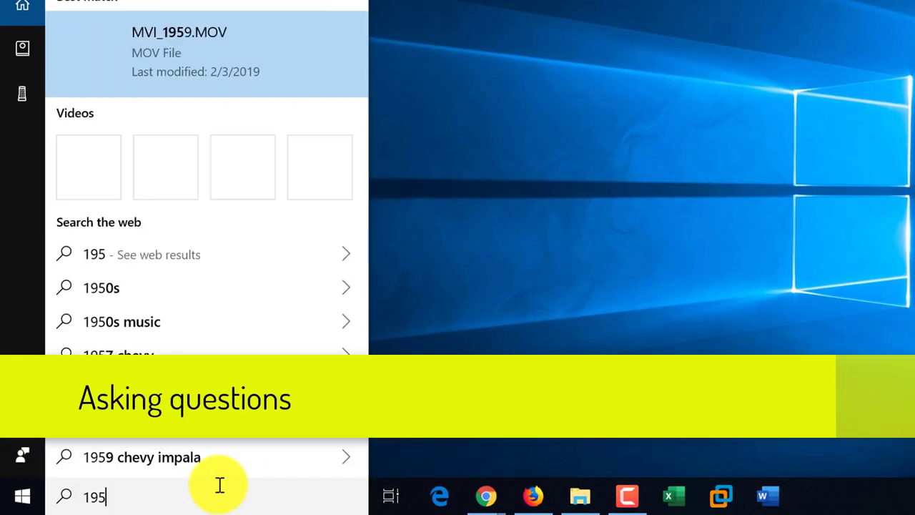
pyautogui.write(' to')
pyautogui.press('BackSpace')
pyautogui.press('BackSpace')
pyautogui.press('BackSpace')
pyautogui.write('lbl to kg')
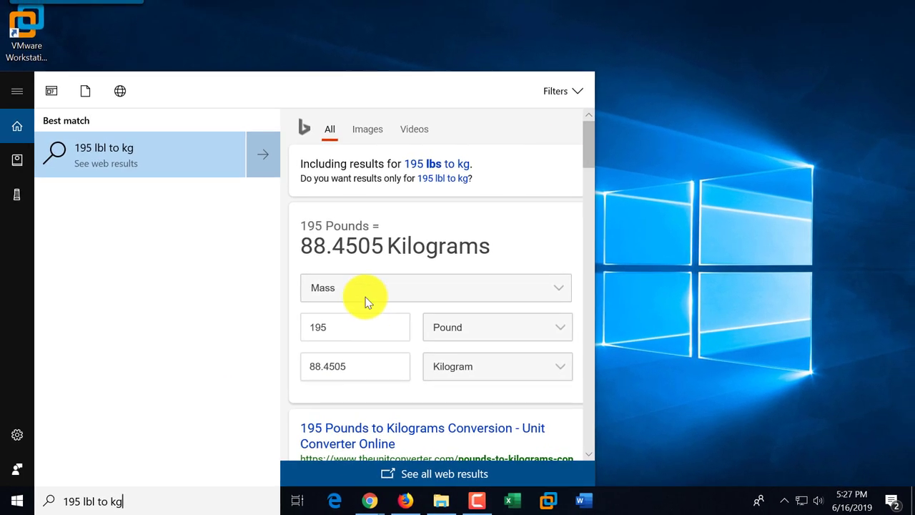
pyautogui.moveTo(304, 224); pyautogui.dragTo(371, 226)
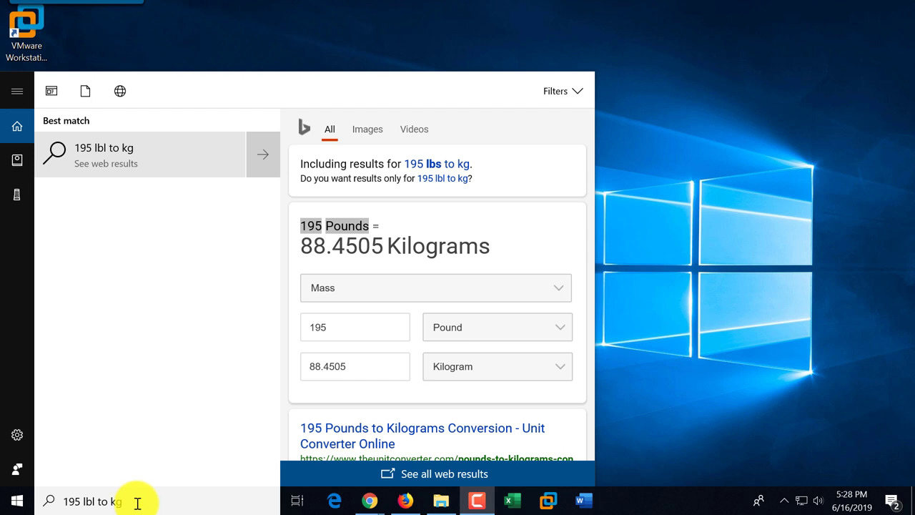
pyautogui.press('Escape')
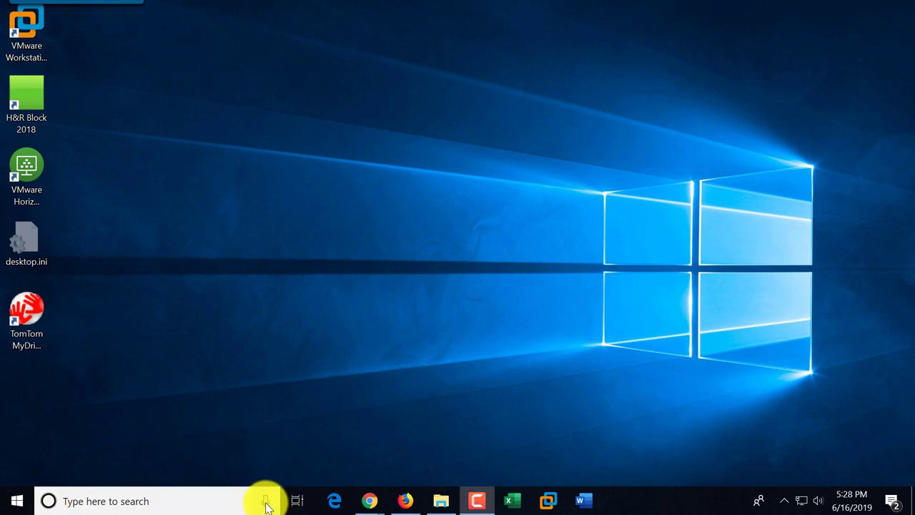
# Ask the Windows search "what is the weather in milwaukee"
pyautogui.click(78, 501)
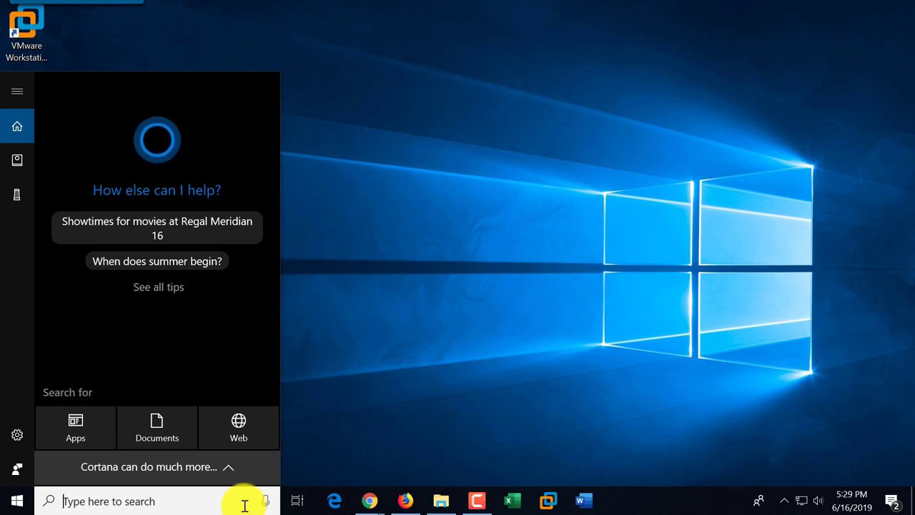
pyautogui.write('wh')
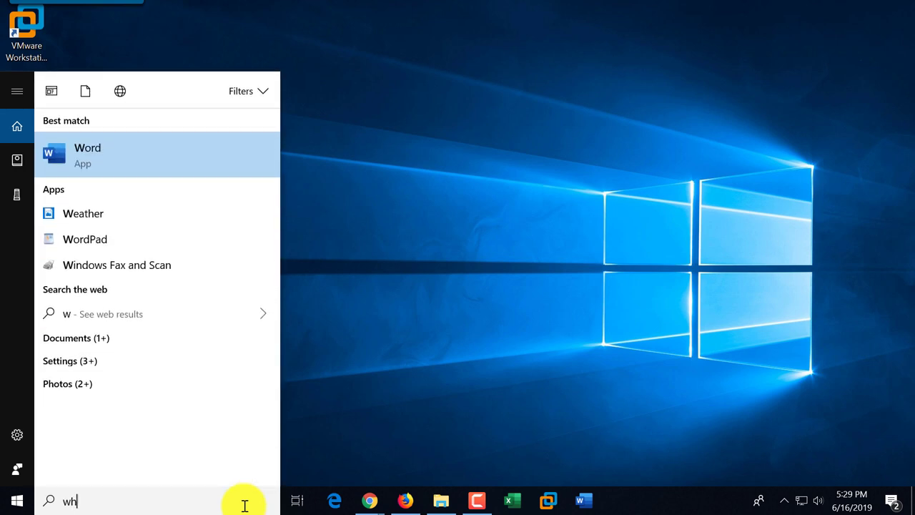
pyautogui.write('at is the weather i')
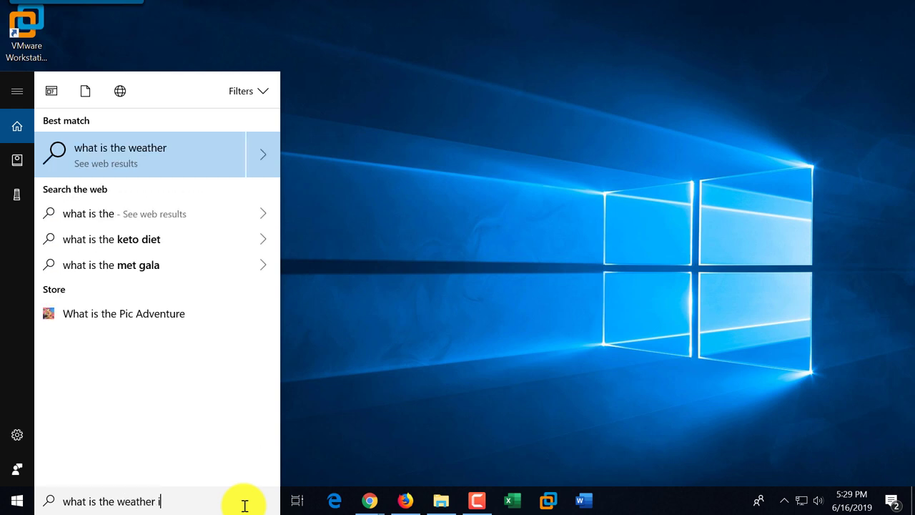
pyautogui.write('n milwaukee')
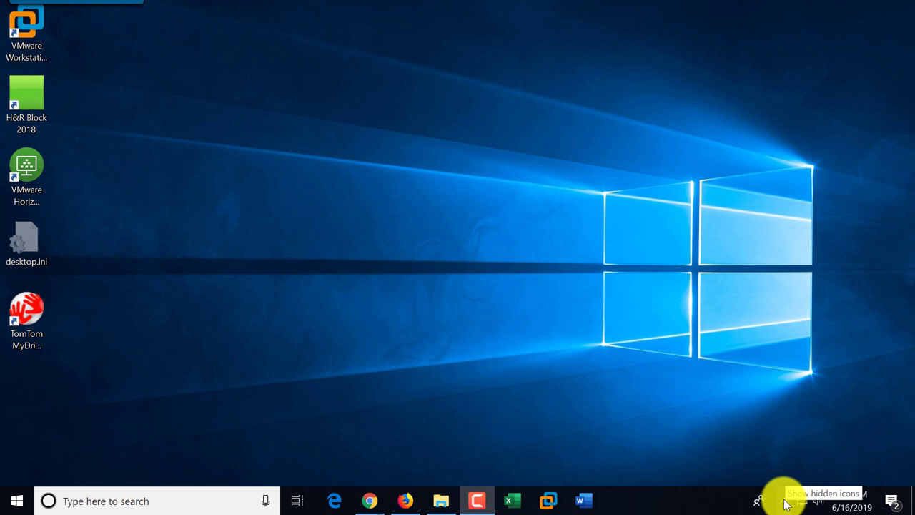
# Show the hidden notification-area icons
pyautogui.click(787, 502)
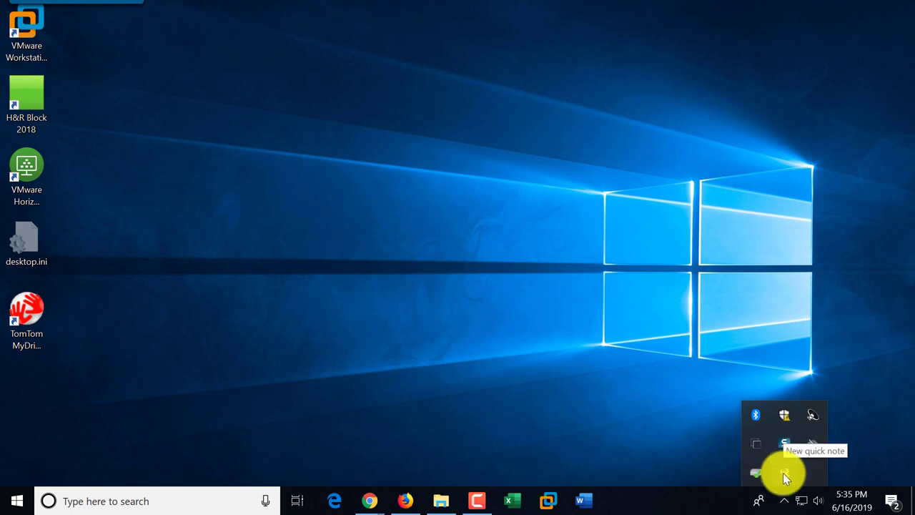
# Move the quick note icon from the hidden icons into the visible notification area and back again
pyautogui.moveTo(787, 474); pyautogui.dragTo(787, 500)
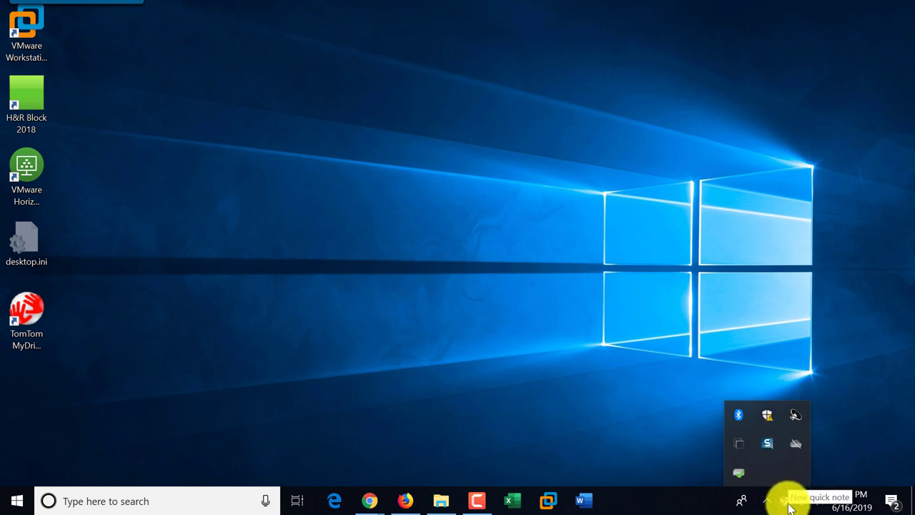
pyautogui.moveTo(784, 505); pyautogui.dragTo(766, 476)
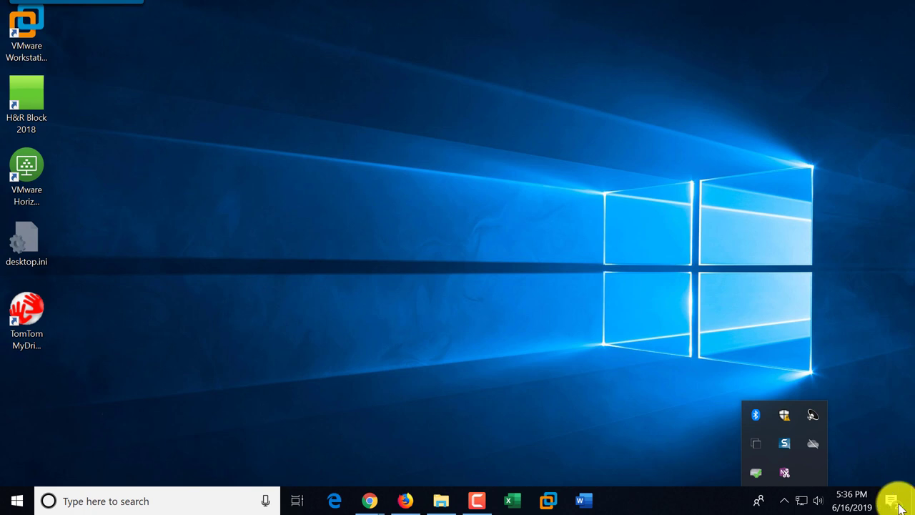
# Open Word, use Show desktop to hide and restore its window, and close Word
pyautogui.click(586, 501)
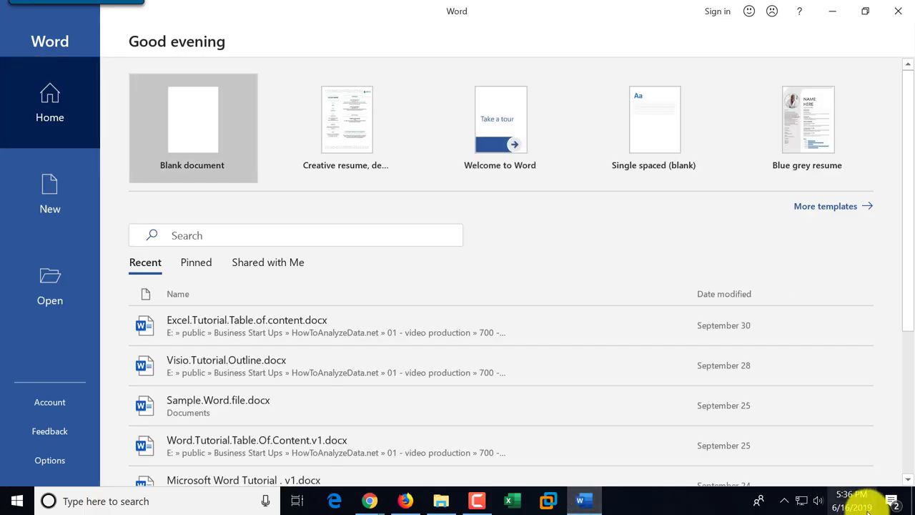
pyautogui.click(913, 504)
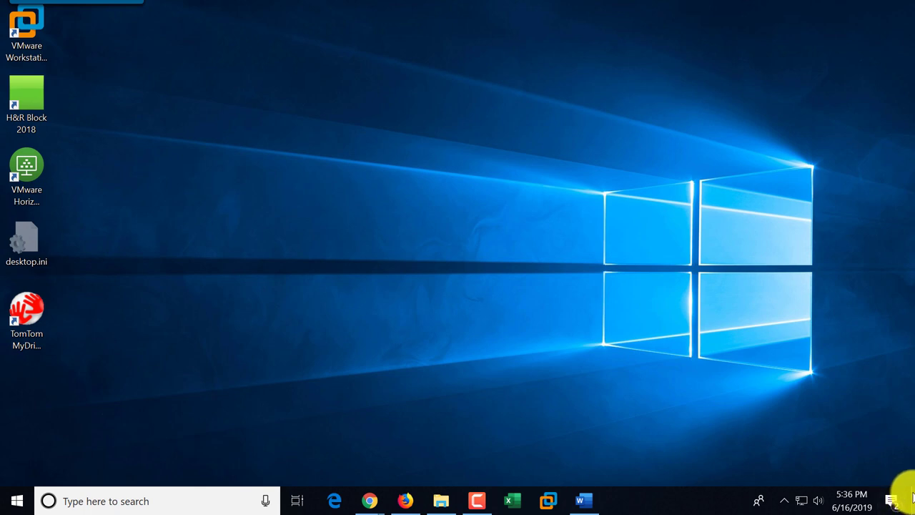
pyautogui.click(914, 505)
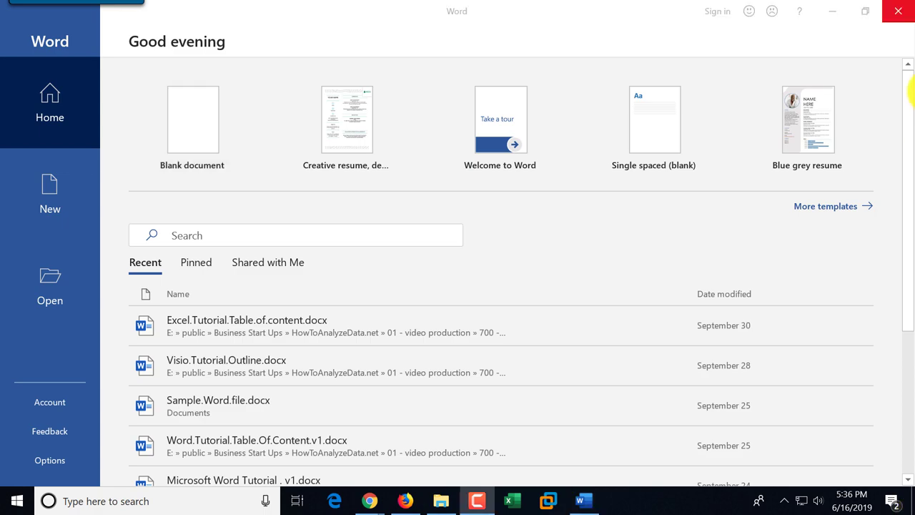
pyautogui.click(898, 10)
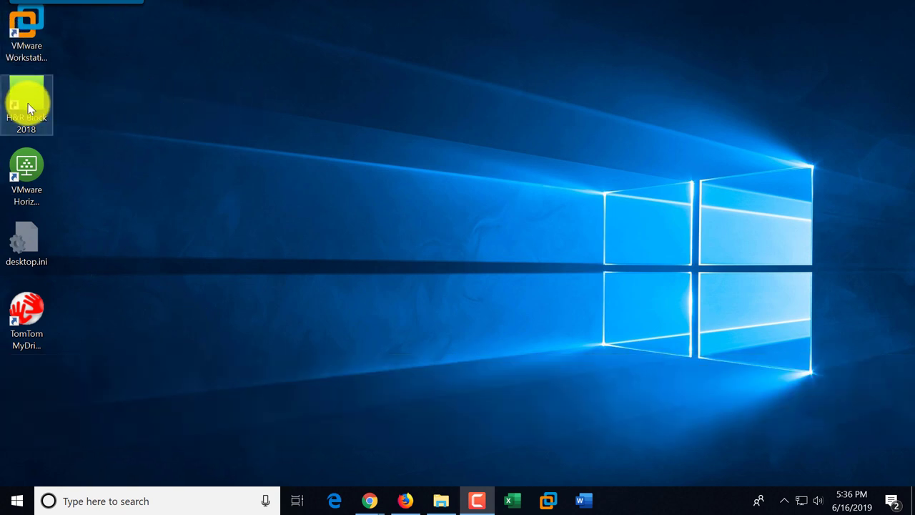
# Rearrange the desktop icons: H&R Block 2018 beside VMware Workstation, VMware Horizon Client below VMware Workstation, and TomTom MyDrive Connect beside H&R Block
pyautogui.moveTo(29, 107); pyautogui.dragTo(101, 88)
pyautogui.moveTo(99, 46); pyautogui.dragTo(84, 34)
pyautogui.moveTo(23, 164); pyautogui.dragTo(31, 112)
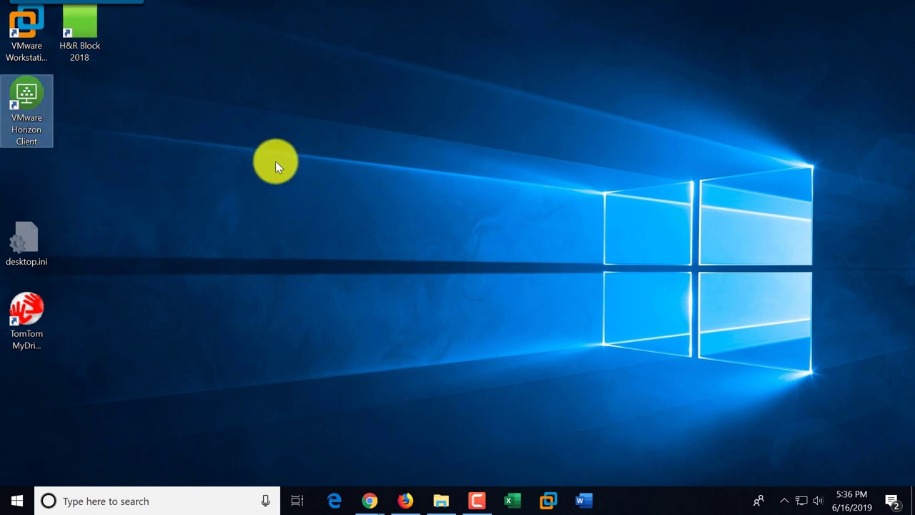
pyautogui.moveTo(31, 315); pyautogui.dragTo(141, 32)
pyautogui.rightClick(137, 32)
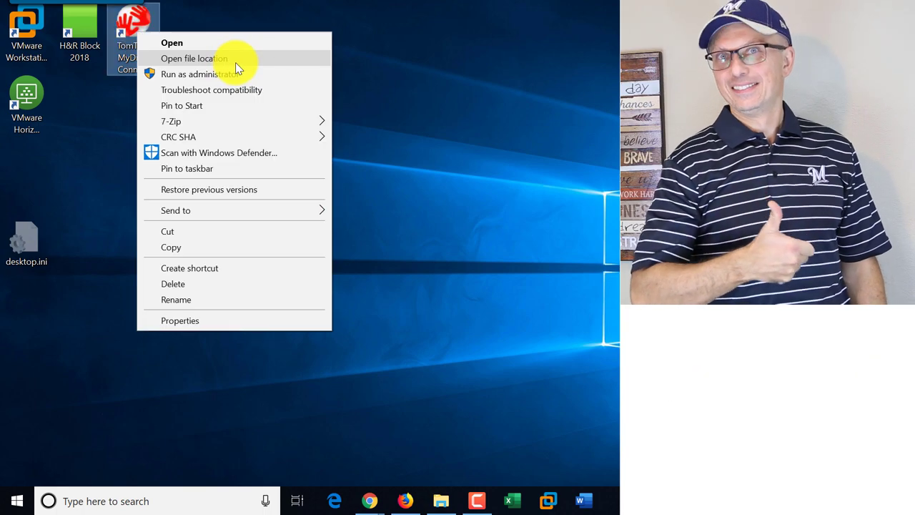
pyautogui.click(368, 121)
# Sort the desktop icons by name
pyautogui.rightClick(368, 120)
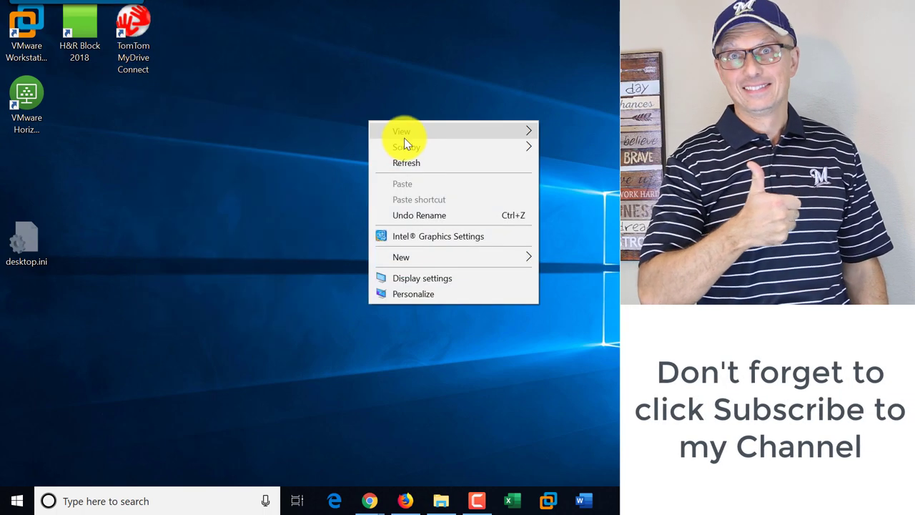
pyautogui.moveTo(410, 147)
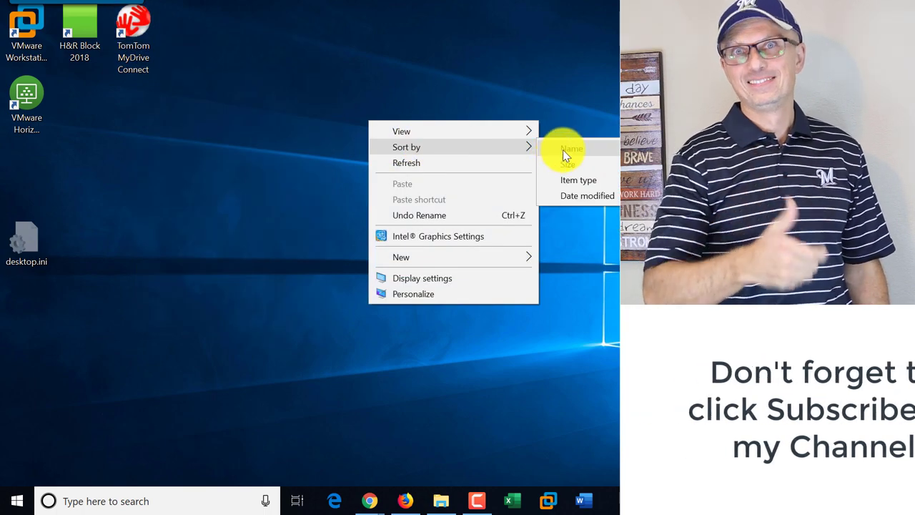
pyautogui.click(572, 149)
# Look over the desktop sorting choices and set the desktop icons to large
pyautogui.rightClick(176, 126)
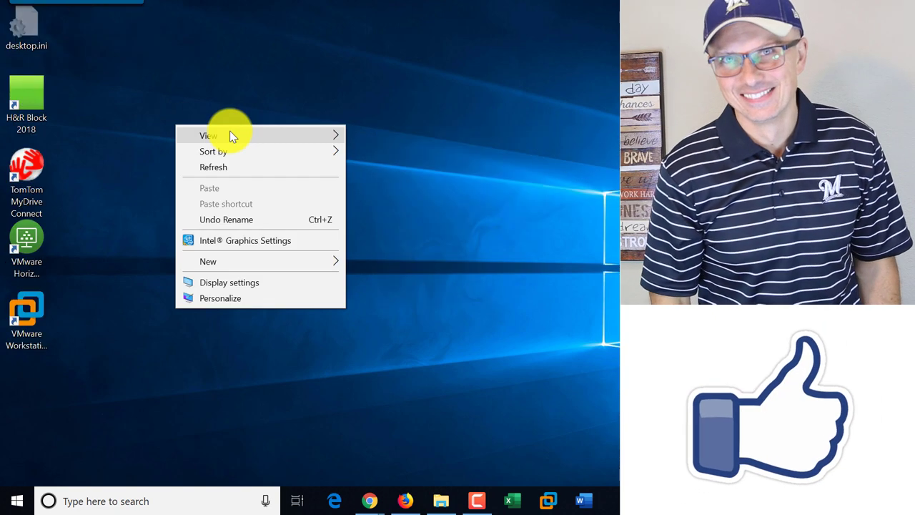
pyautogui.moveTo(230, 153)
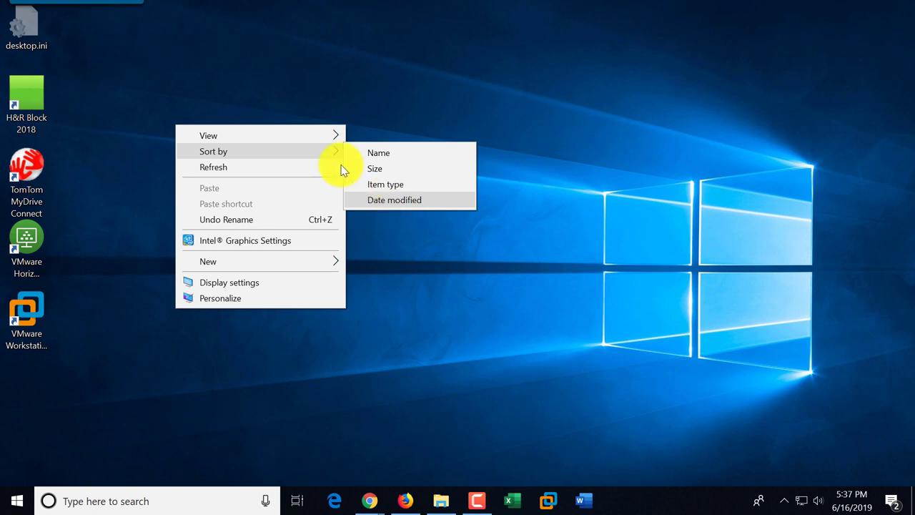
pyautogui.moveTo(319, 132)
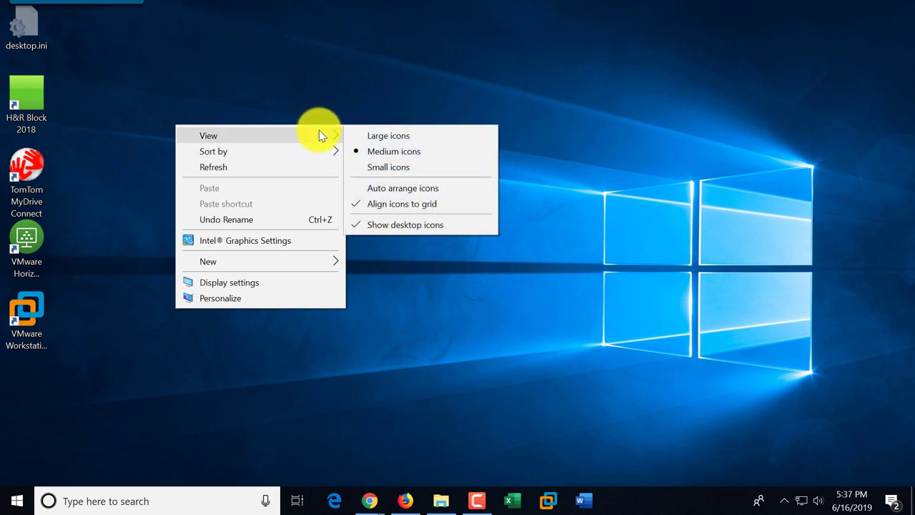
pyautogui.click(389, 135)
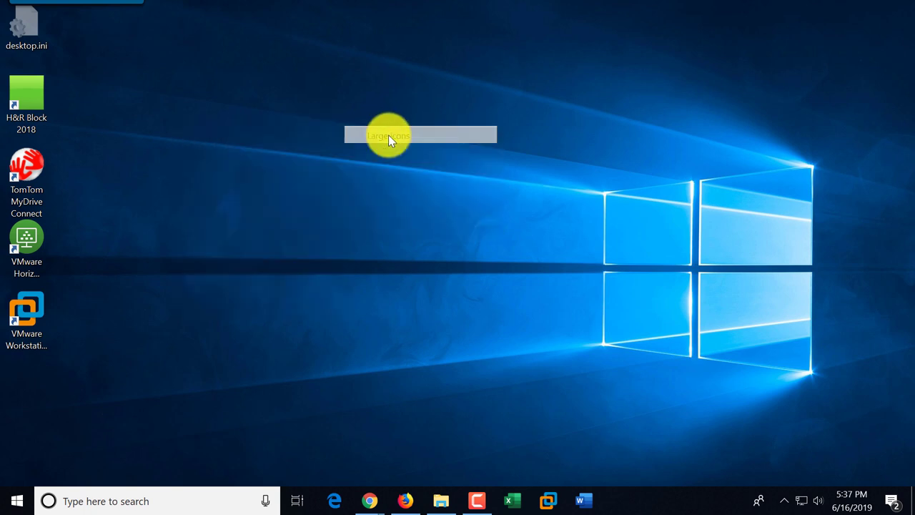
# Change the desktop icon size to small icons
pyautogui.rightClick(293, 170)
pyautogui.moveTo(337, 183)
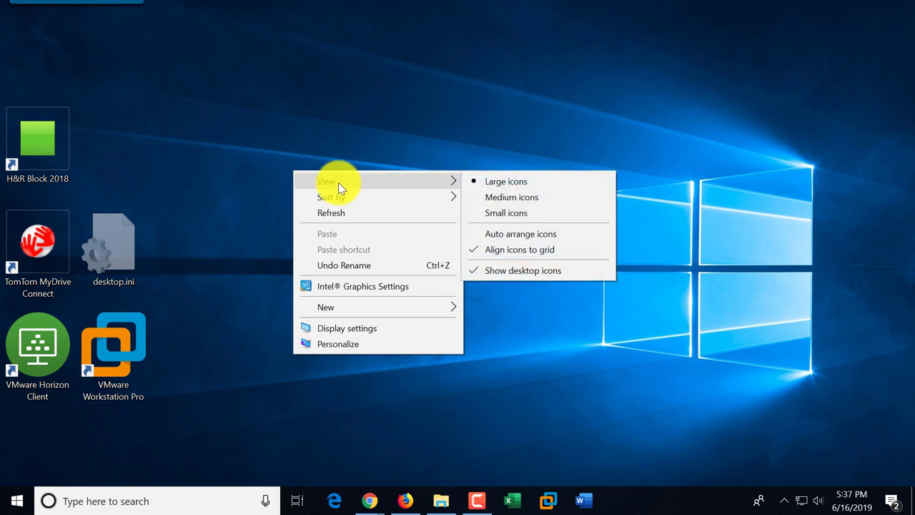
pyautogui.click(511, 215)
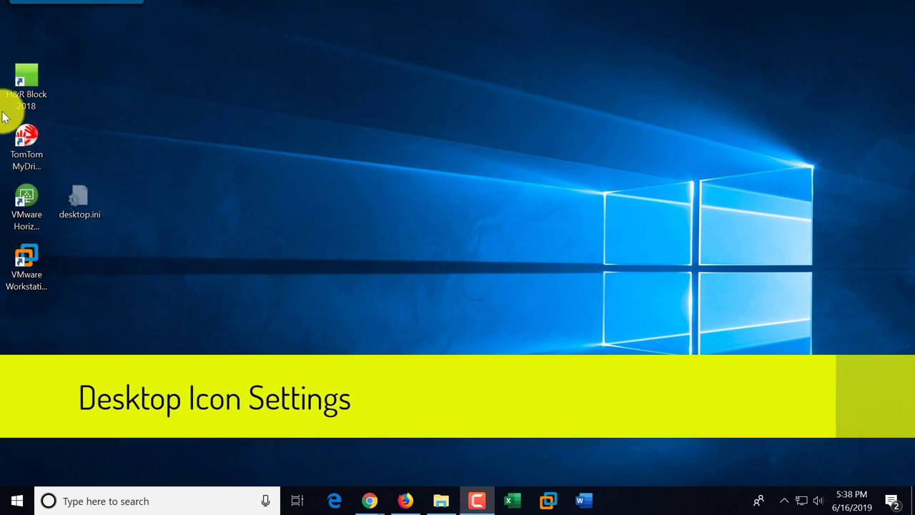
# Examine the H&R Block 2018 shortcut's properties, including its target, general details, compatibility, previous versions and security permissions, and cancel without changes
pyautogui.rightClick(23, 83)
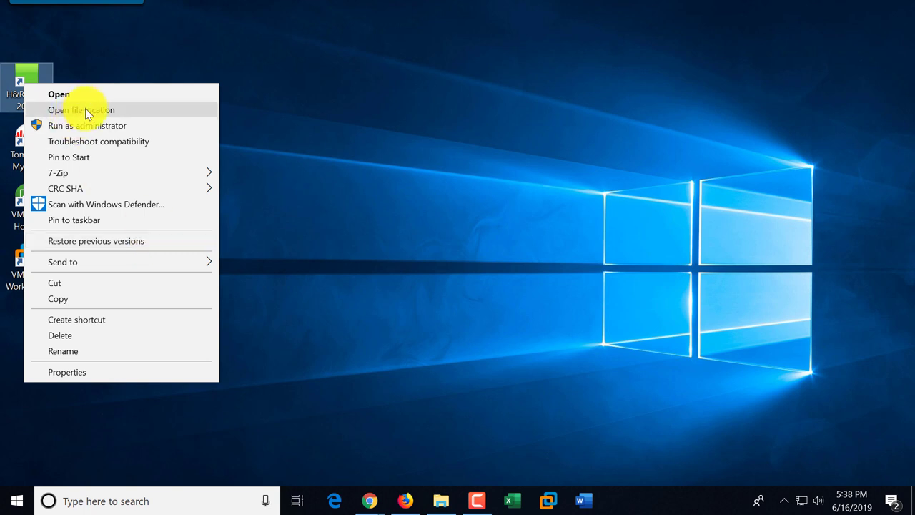
pyautogui.click(77, 372)
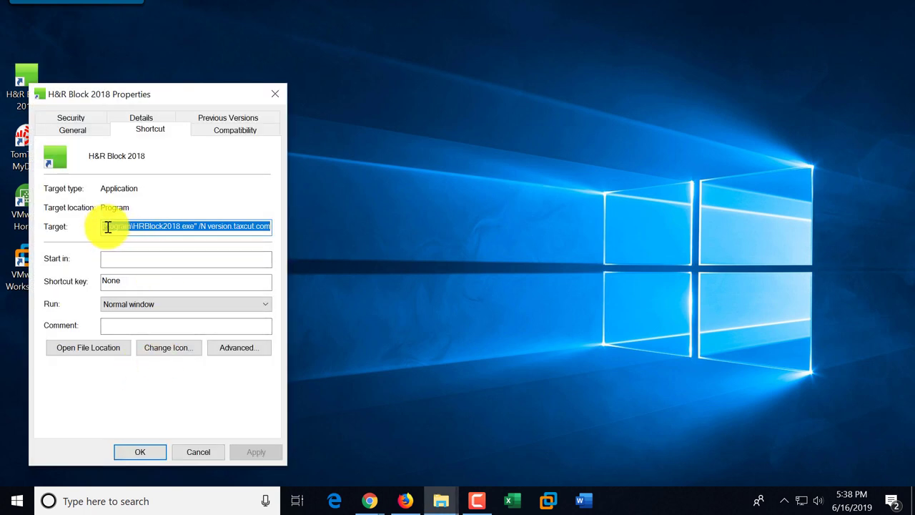
pyautogui.moveTo(107, 226); pyautogui.dragTo(291, 224)
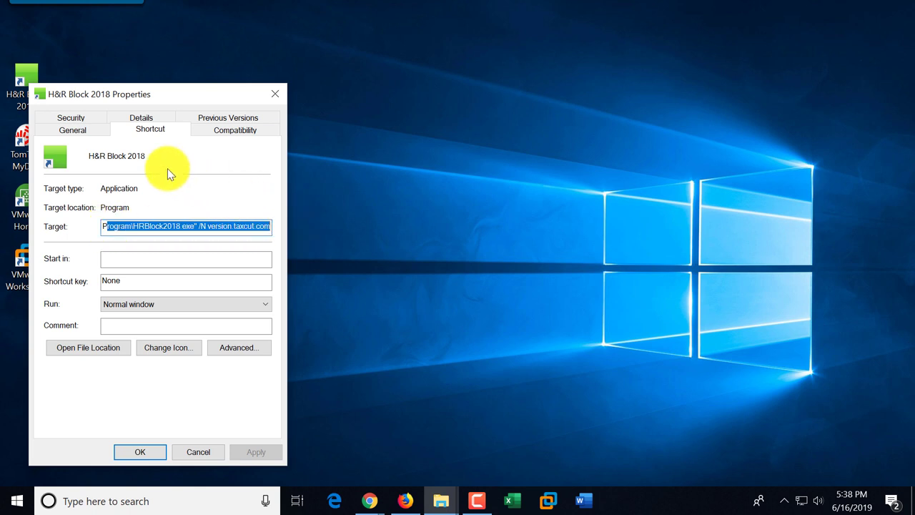
pyautogui.click(81, 129)
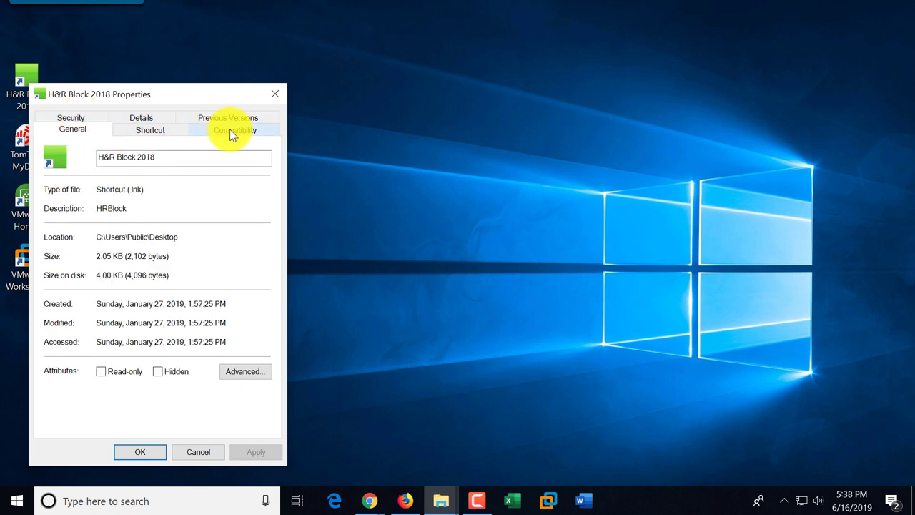
pyautogui.click(231, 135)
pyautogui.click(228, 116)
pyautogui.click(143, 129)
pyautogui.click(74, 133)
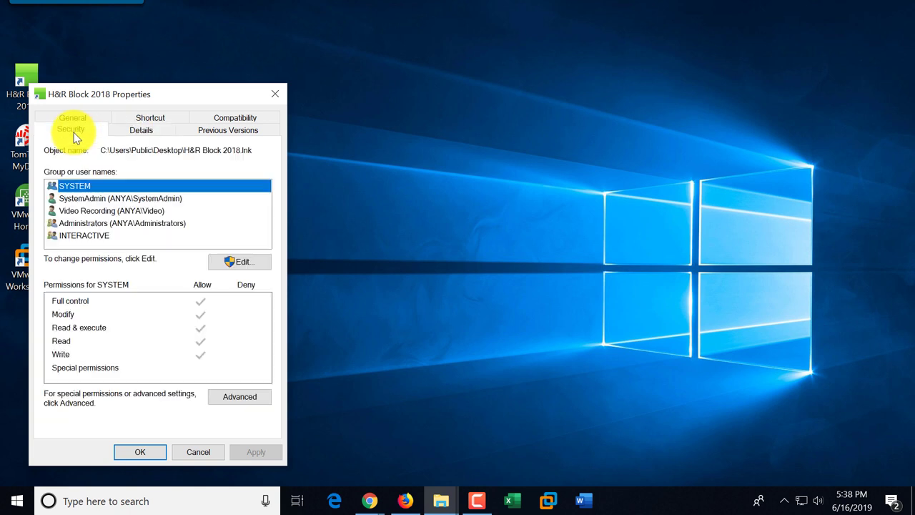
pyautogui.click(193, 452)
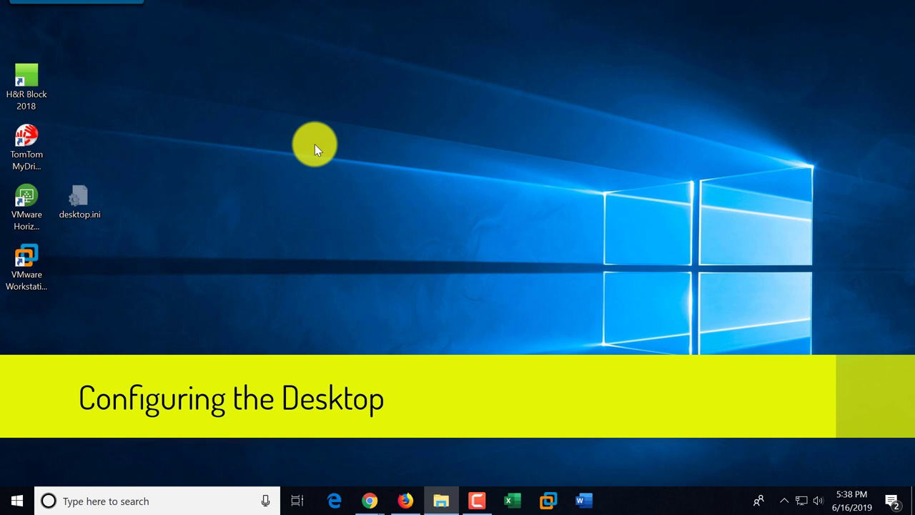
# Open the display settings from the desktop and identify the connected monitors
pyautogui.rightClick(315, 144)
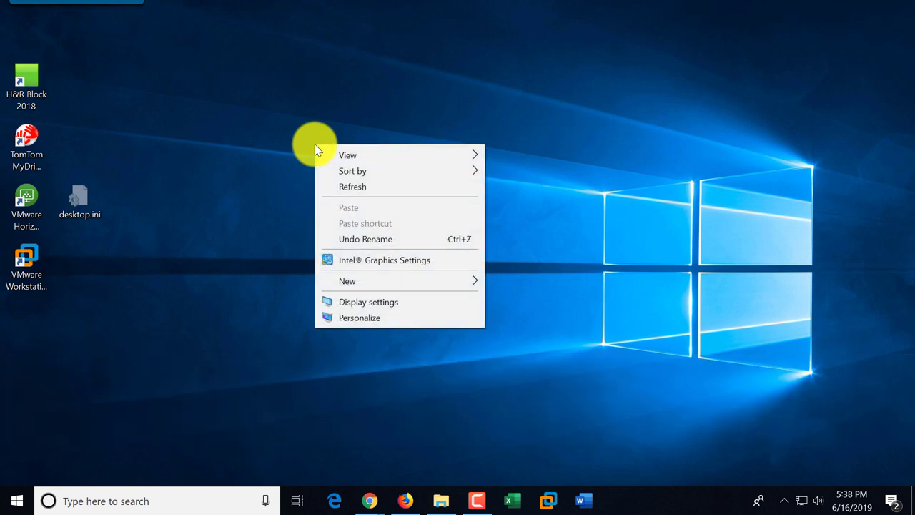
pyautogui.moveTo(344, 154)
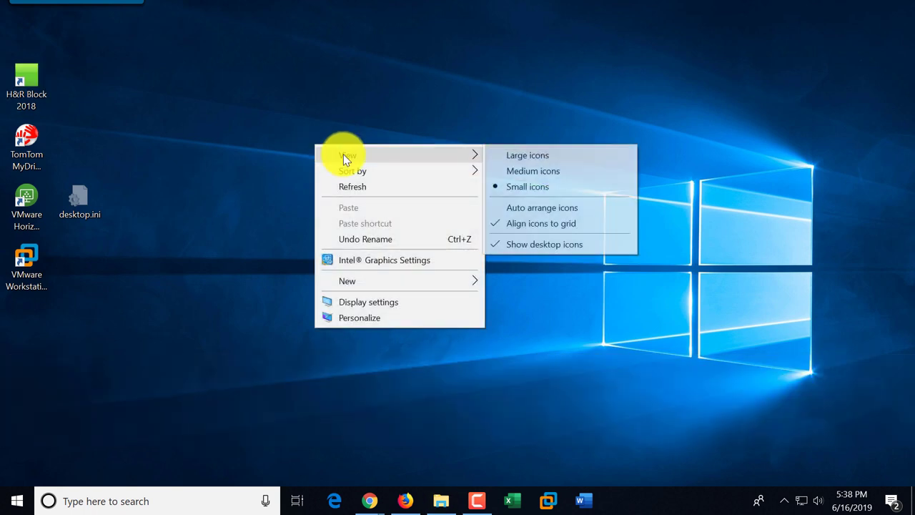
pyautogui.moveTo(345, 171)
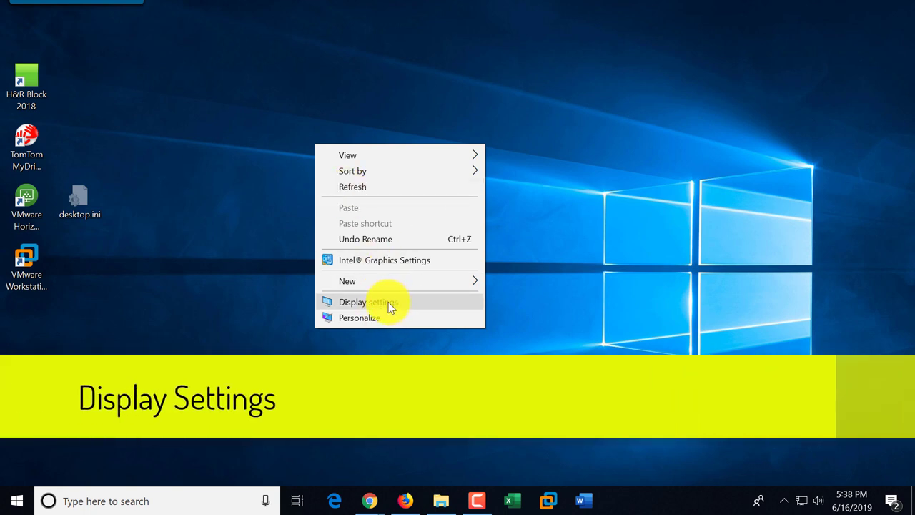
pyautogui.click(390, 305)
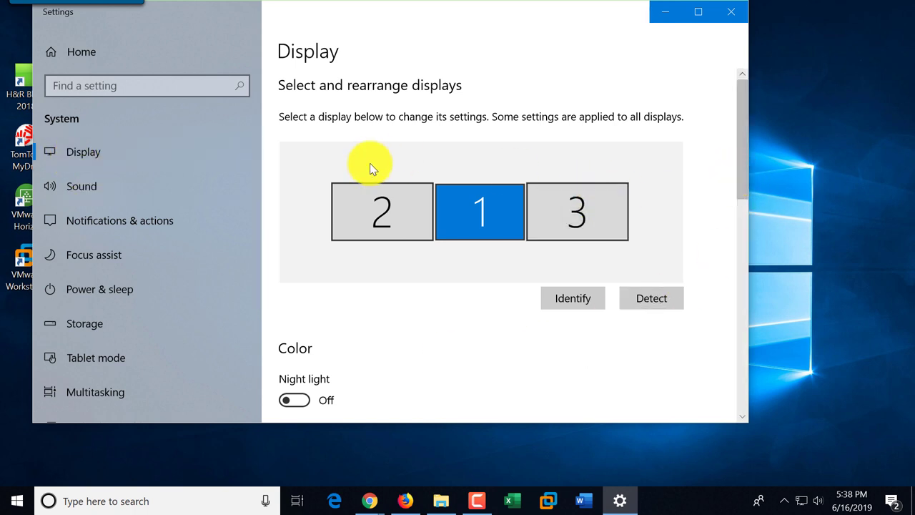
pyautogui.click(578, 300)
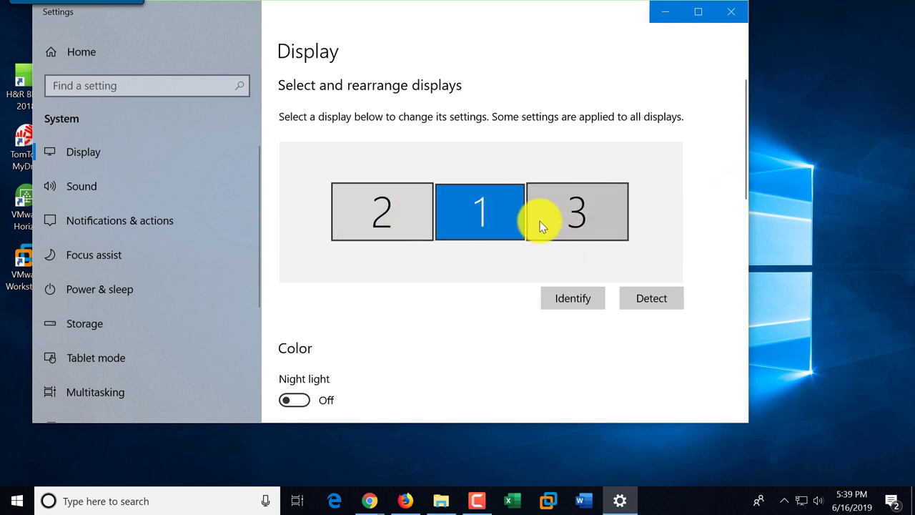
# Rearrange display 1 above display 2, and return it to its place between displays 2 and 3
pyautogui.moveTo(489, 220); pyautogui.dragTo(402, 164)
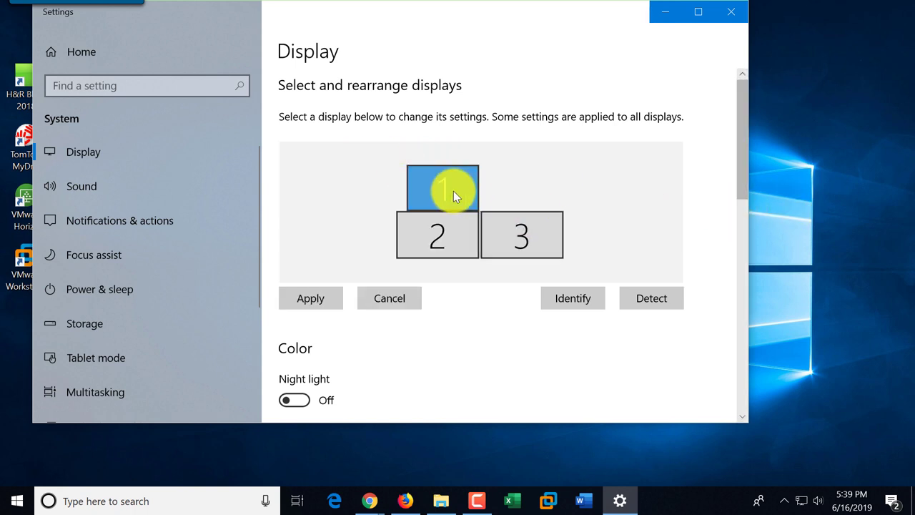
pyautogui.moveTo(453, 194); pyautogui.dragTo(505, 238)
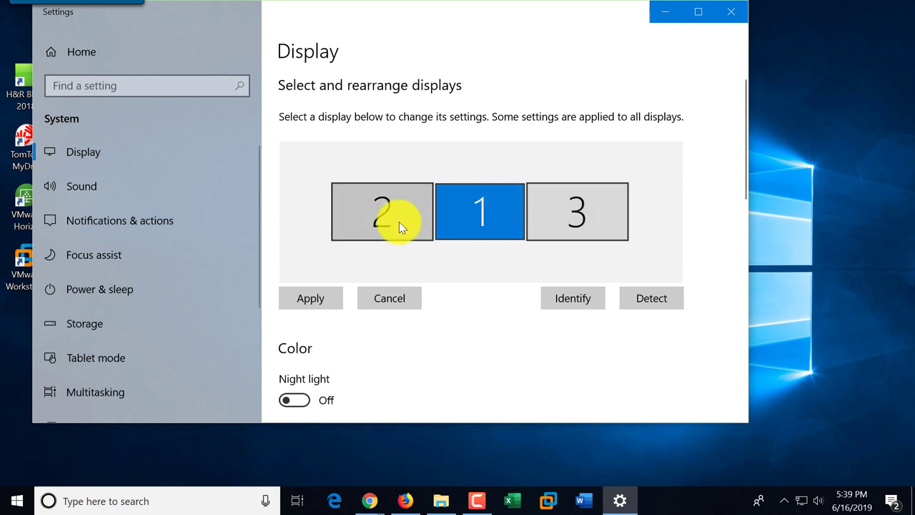
# Look through the available screen resolutions under Scale and layout without choosing a different one
pyautogui.scroll(-2, 746, 230)
pyautogui.scroll(-5, 746, 230)
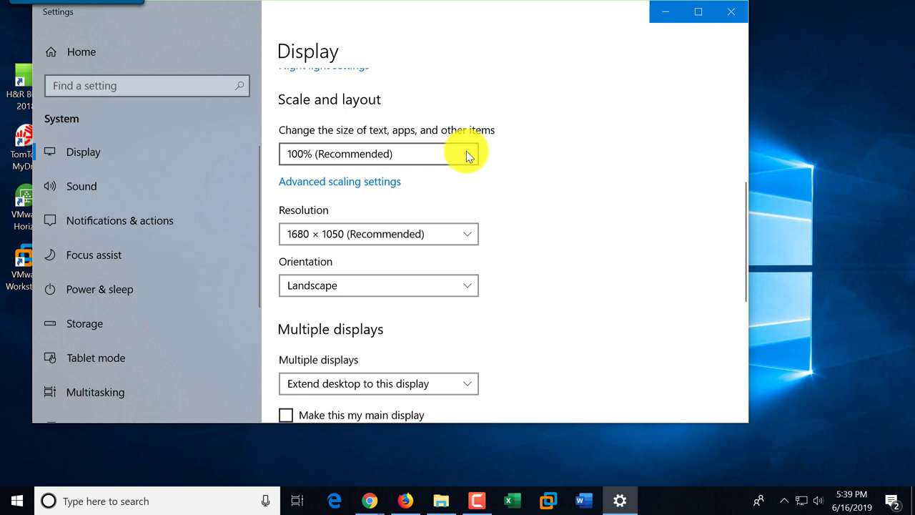
pyautogui.click(465, 234)
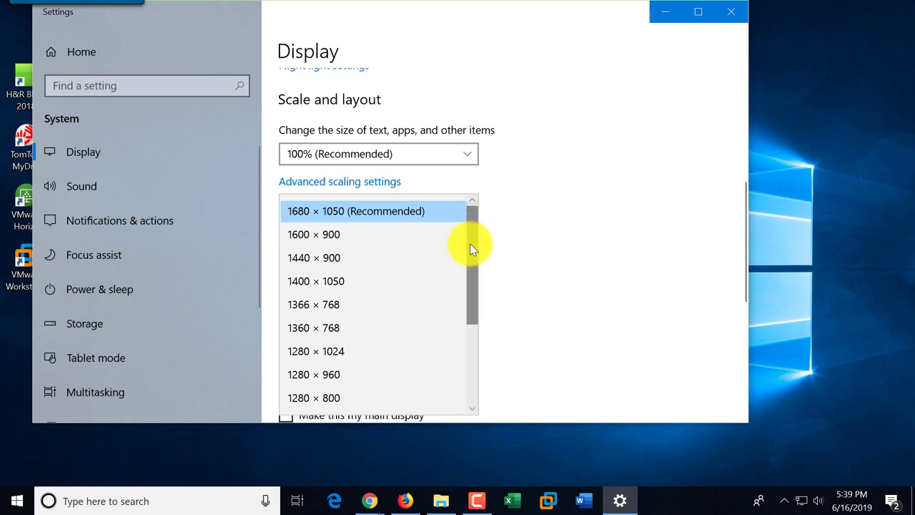
pyautogui.moveTo(470, 246); pyautogui.dragTo(481, 218)
pyautogui.click(537, 231)
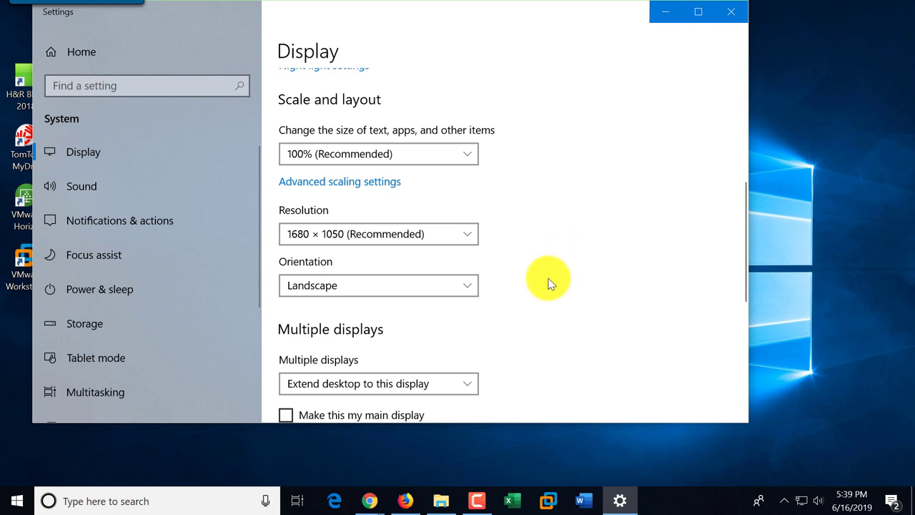
# Review the Multiple displays options for duplicating, extending or disconnecting the desktop, and close Settings
pyautogui.scroll(-3, 547, 293)
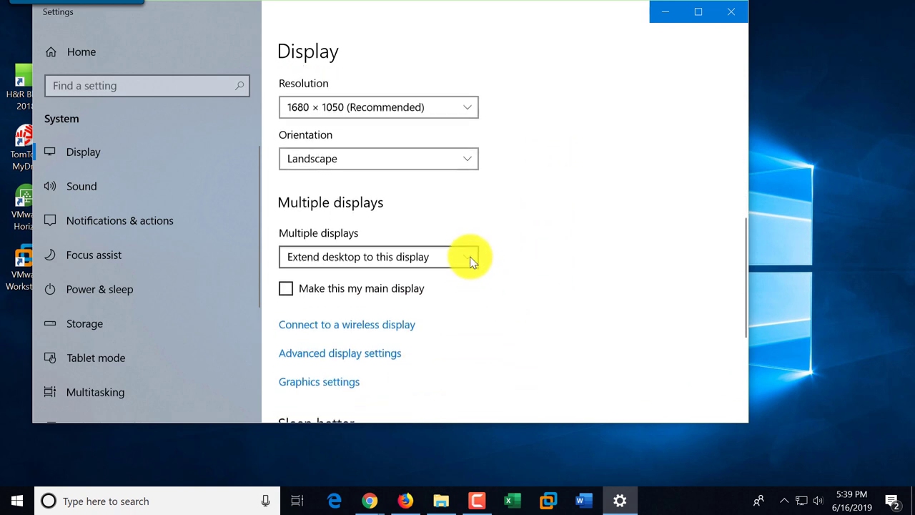
pyautogui.click(470, 257)
pyautogui.click(469, 257)
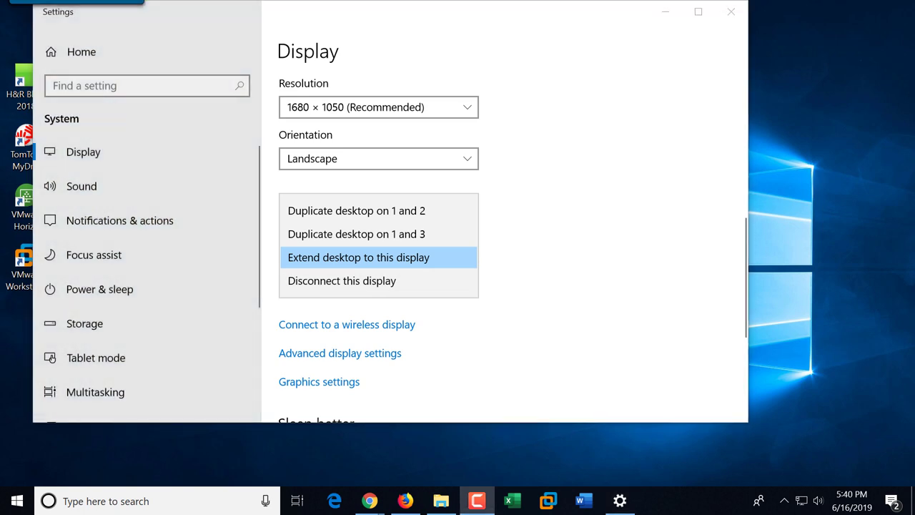
pyautogui.click(731, 15)
# Open the desktop personalization settings, view the background types, set the starry night picture with the green tent as background, and close Settings
pyautogui.rightClick(326, 147)
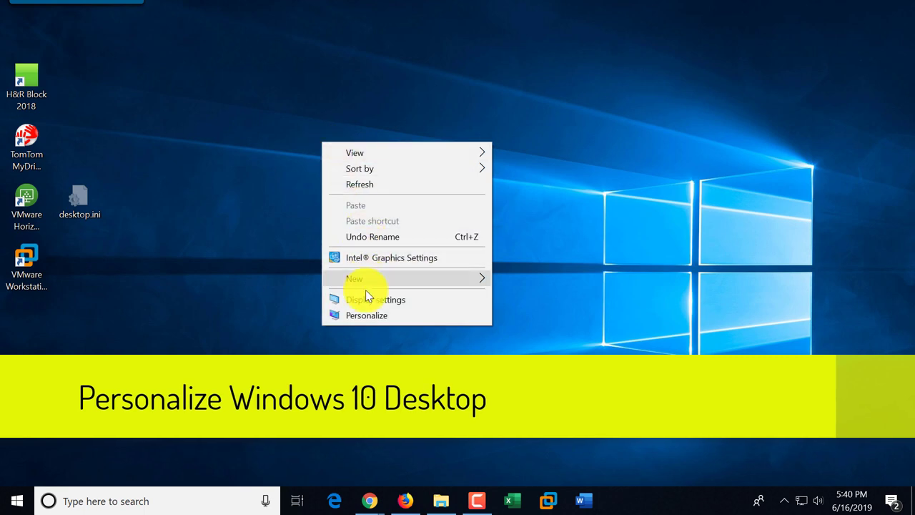
pyautogui.click(369, 315)
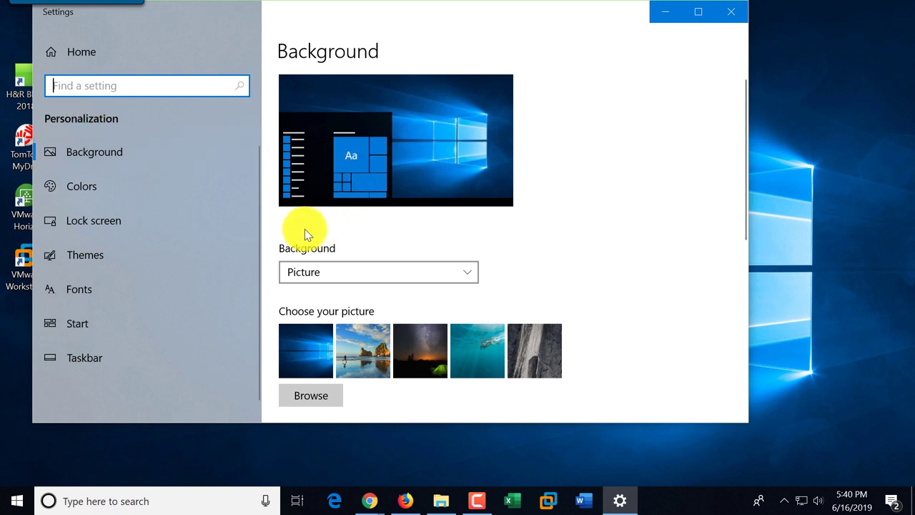
pyautogui.click(471, 277)
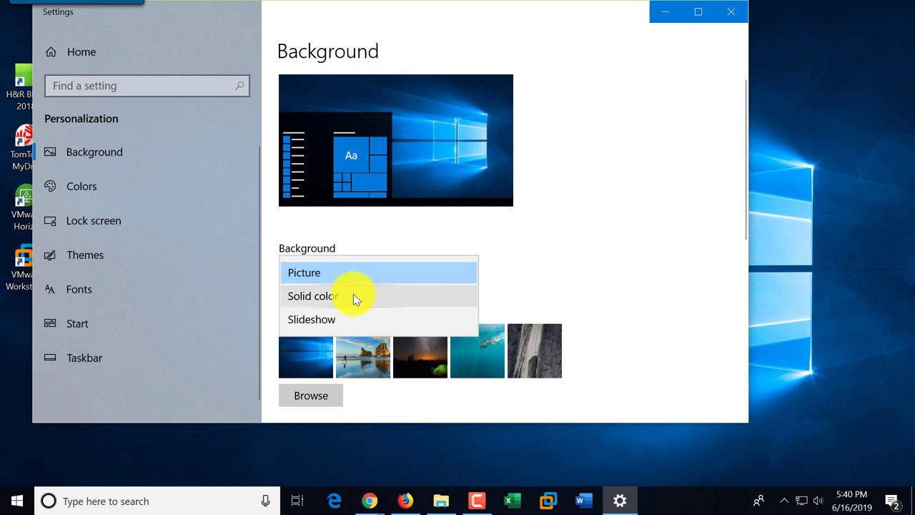
pyautogui.click(526, 294)
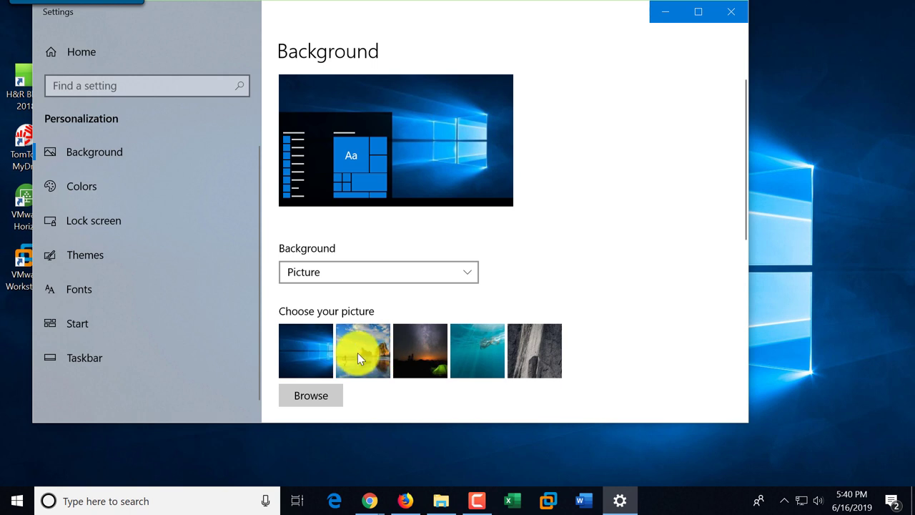
pyautogui.click(415, 350)
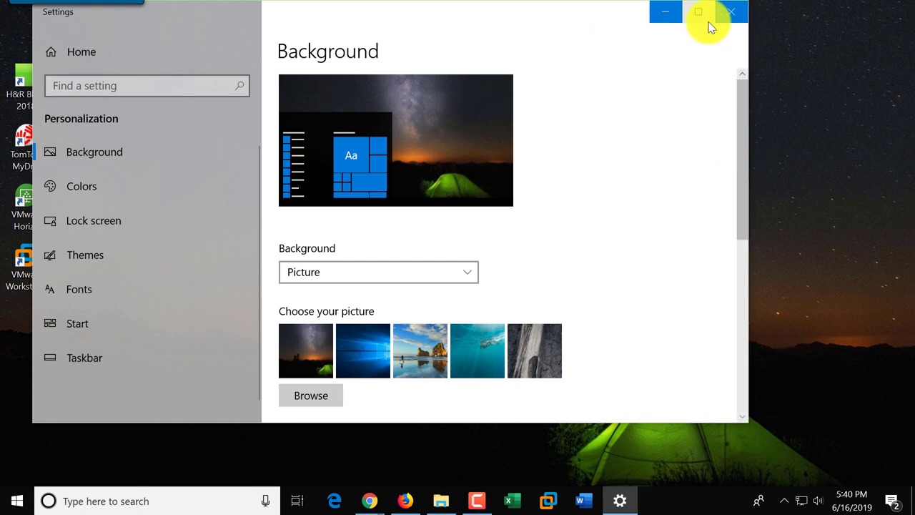
pyautogui.click(731, 13)
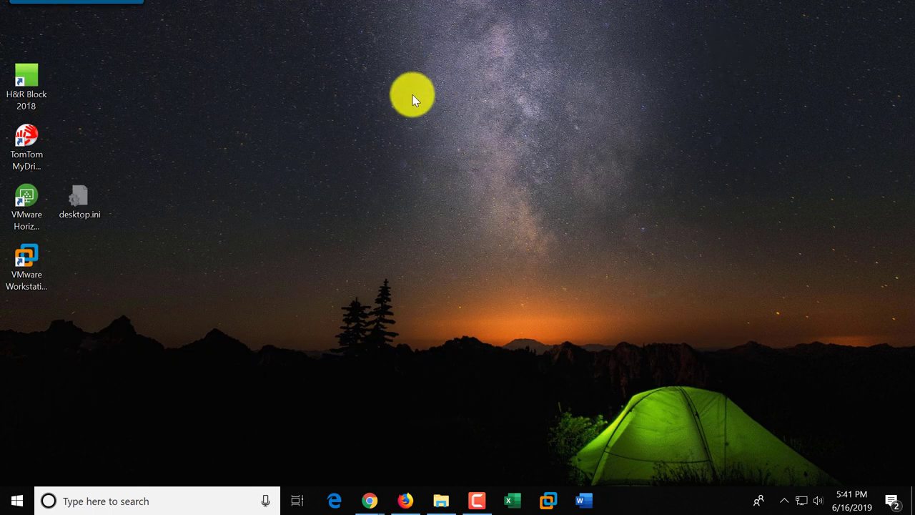
# Reopen the desktop background settings, review the picture fit options without changing Fill, and start browsing for a custom picture
pyautogui.rightClick(433, 200)
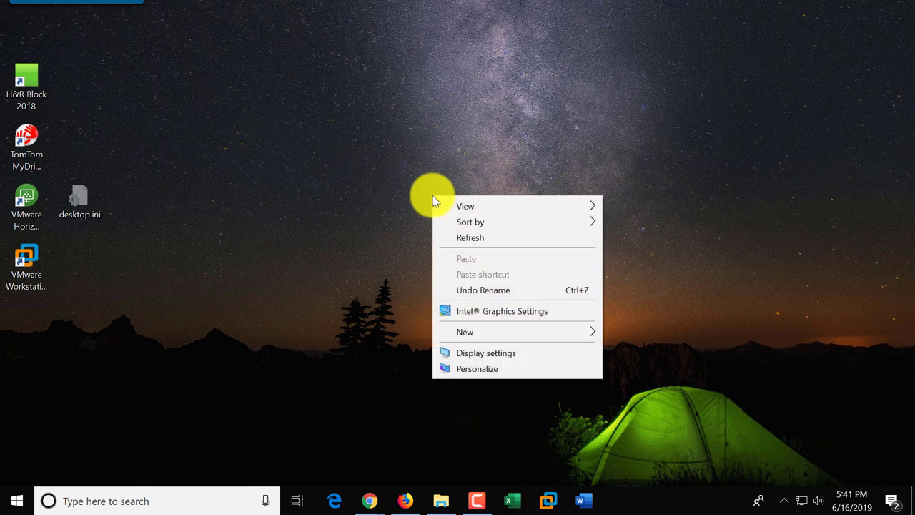
pyautogui.click(482, 369)
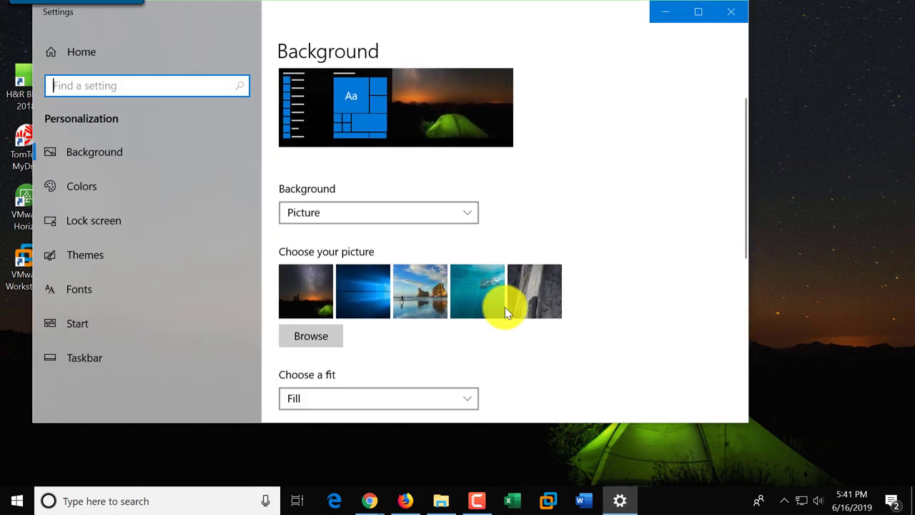
pyautogui.scroll(-3, 505, 307)
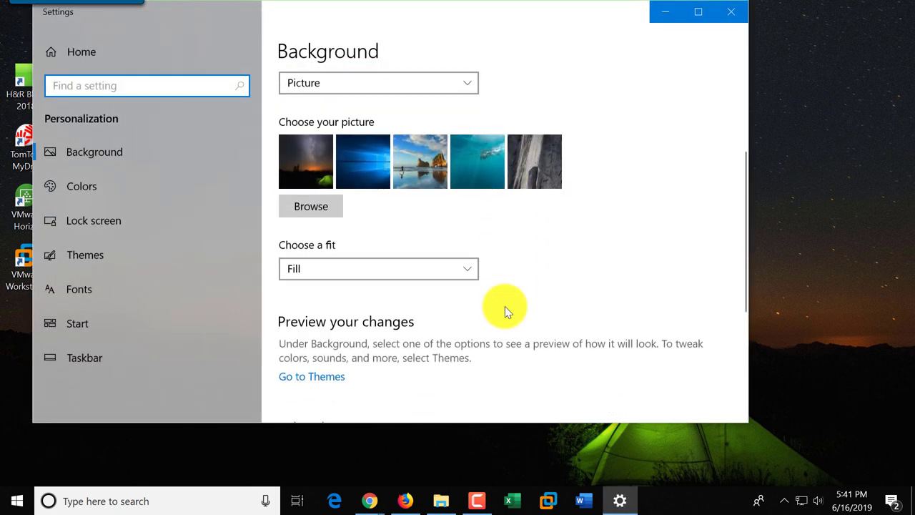
pyautogui.click(467, 269)
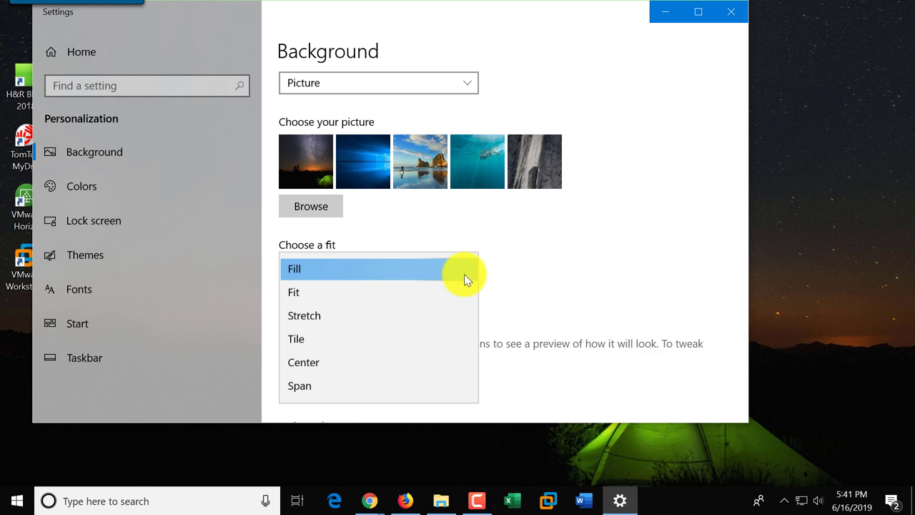
pyautogui.click(533, 280)
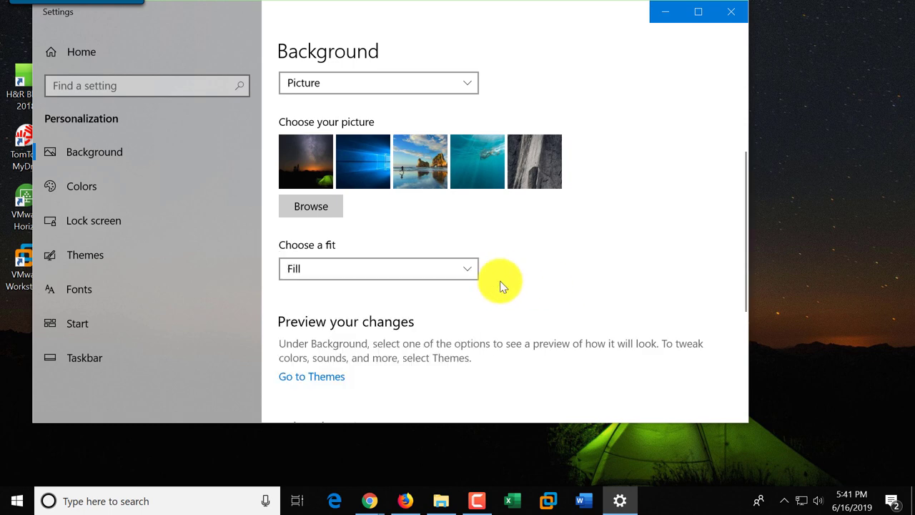
pyautogui.scroll(-2, 501, 285)
pyautogui.scroll(1, 392, 207)
pyautogui.scroll(1, 581, 206)
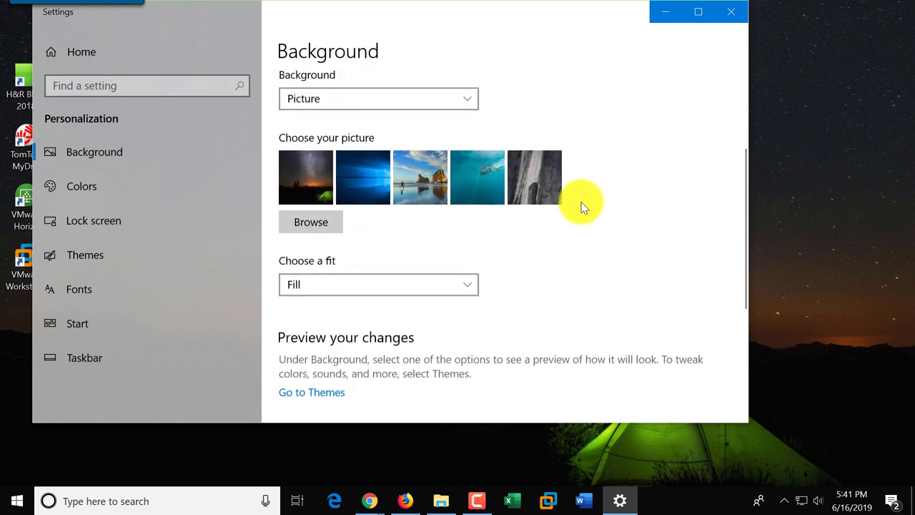
pyautogui.scroll(1, 581, 205)
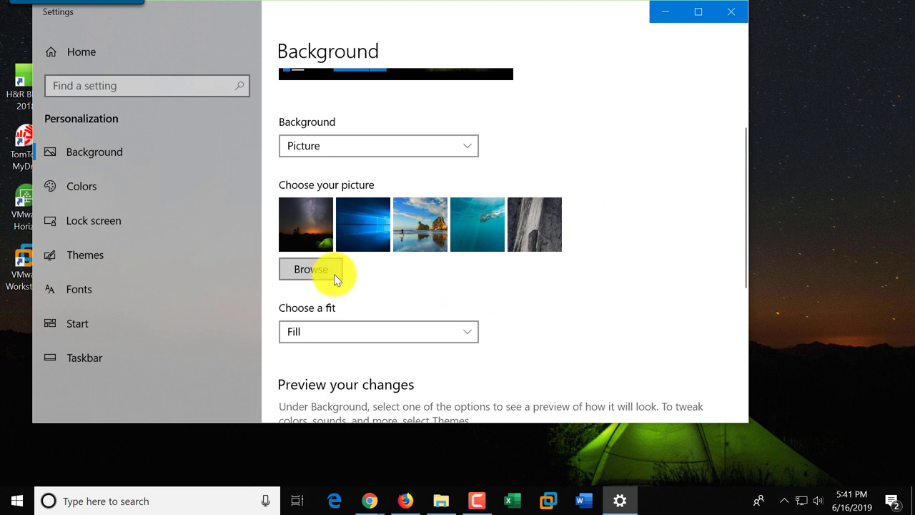
pyautogui.click(314, 270)
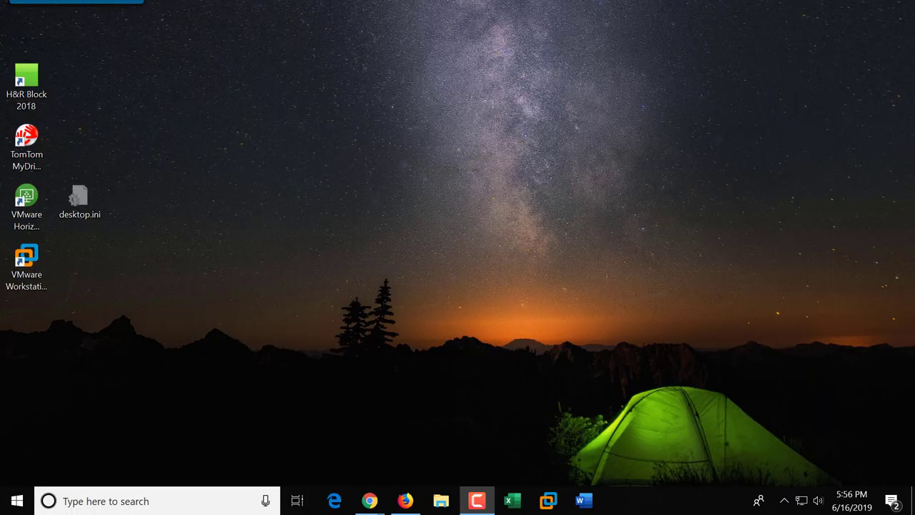
# Open File Explorer from the taskbar, look over its Quick access view and navigation entries, and close it
pyautogui.moveTo(474, 490)
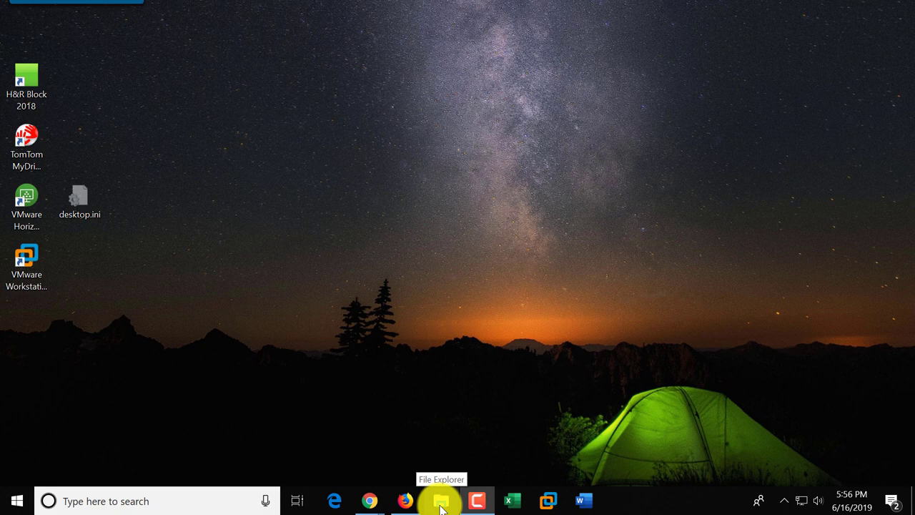
pyautogui.click(441, 504)
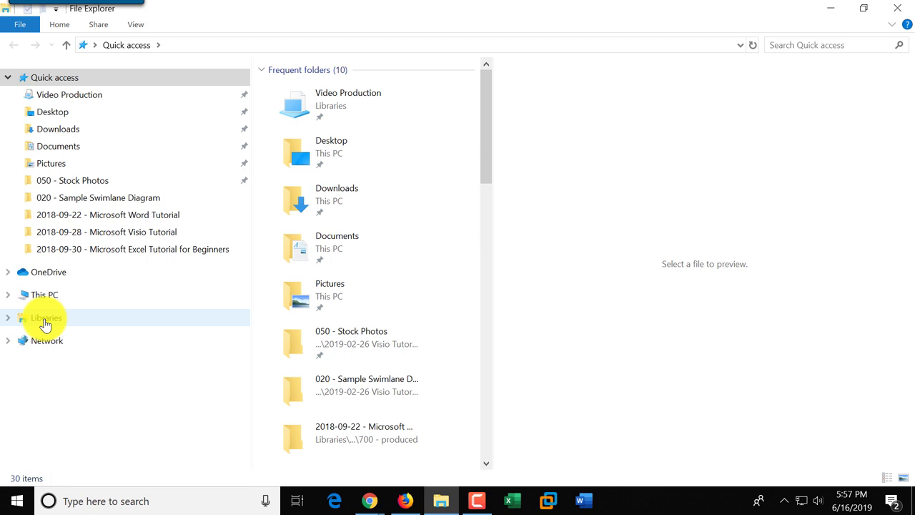
pyautogui.click(897, 8)
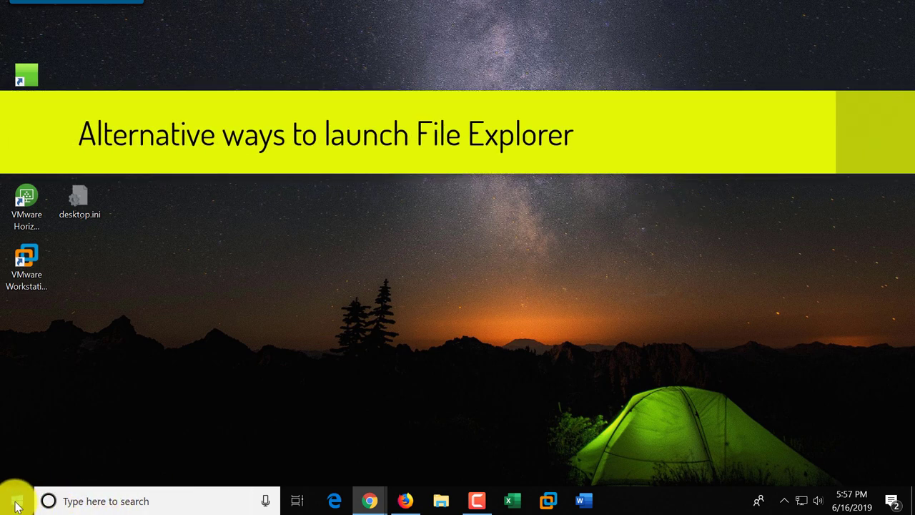
# Launch File Explorer through the Start button's shortcut list, and close its window
pyautogui.rightClick(17, 505)
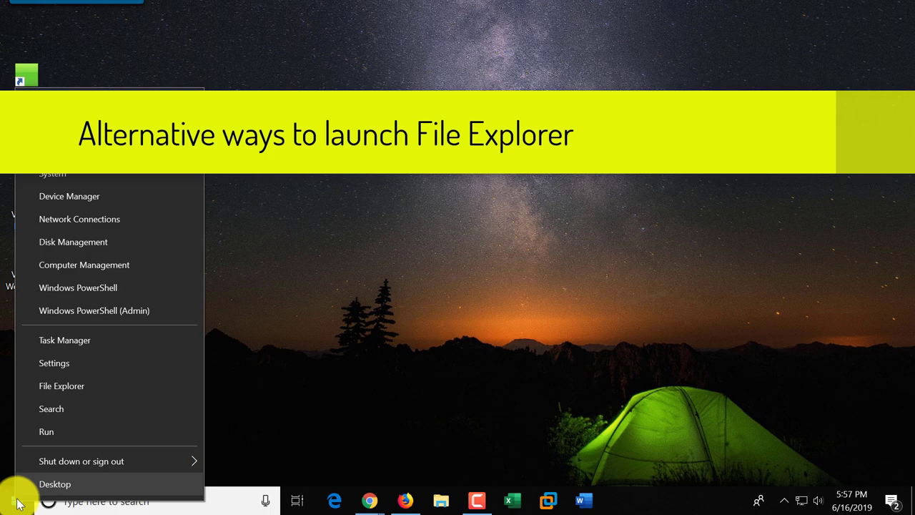
pyautogui.click(62, 388)
pyautogui.click(442, 486)
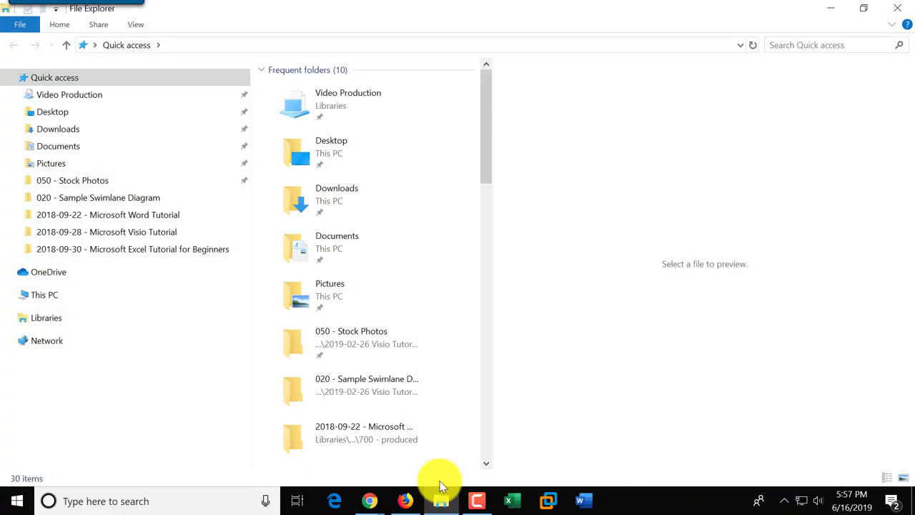
pyautogui.click(897, 8)
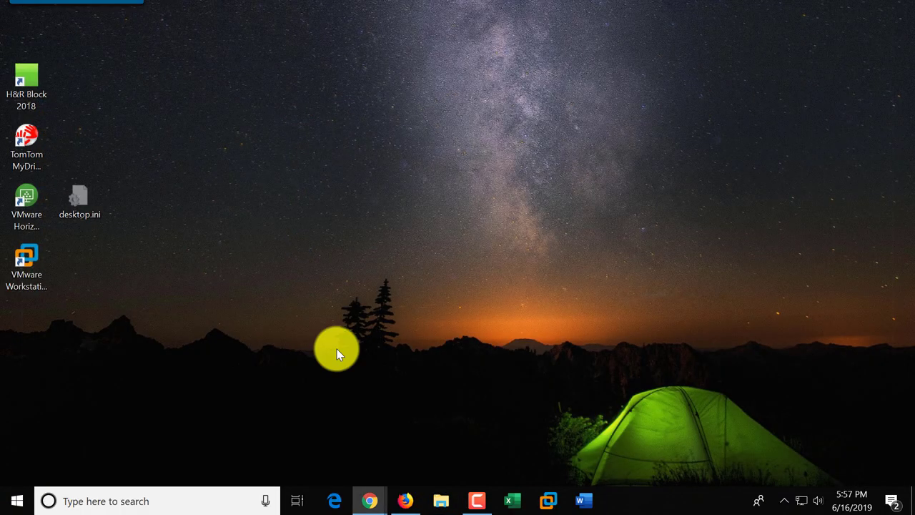
# Search Windows for "file" and launch File Explorer from the results
pyautogui.click(76, 498)
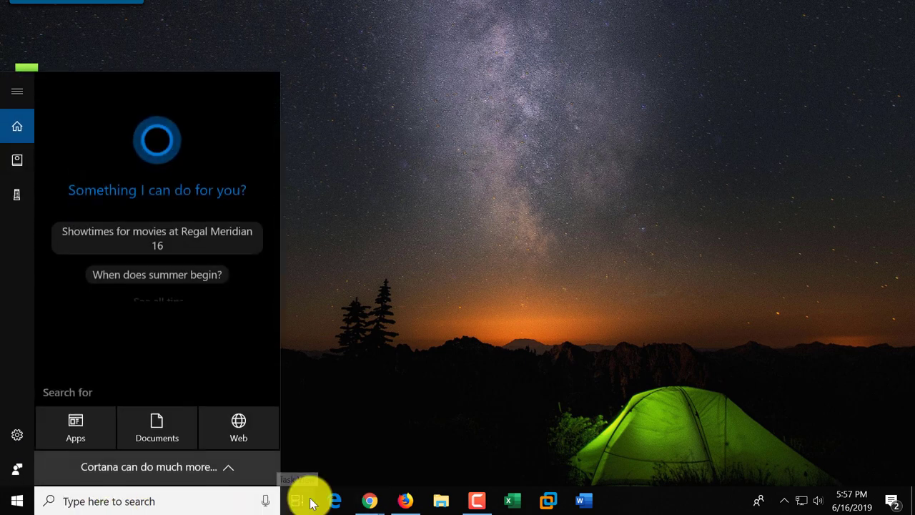
pyautogui.write('file')
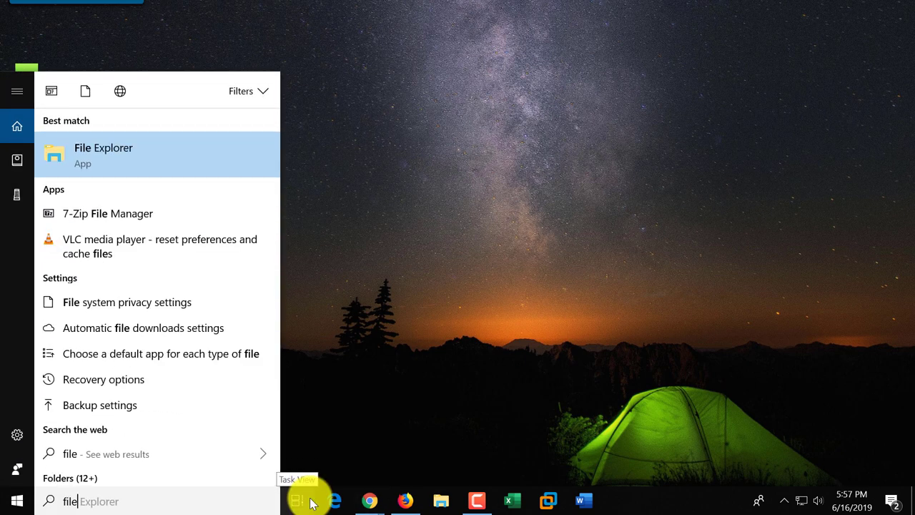
pyautogui.click(103, 156)
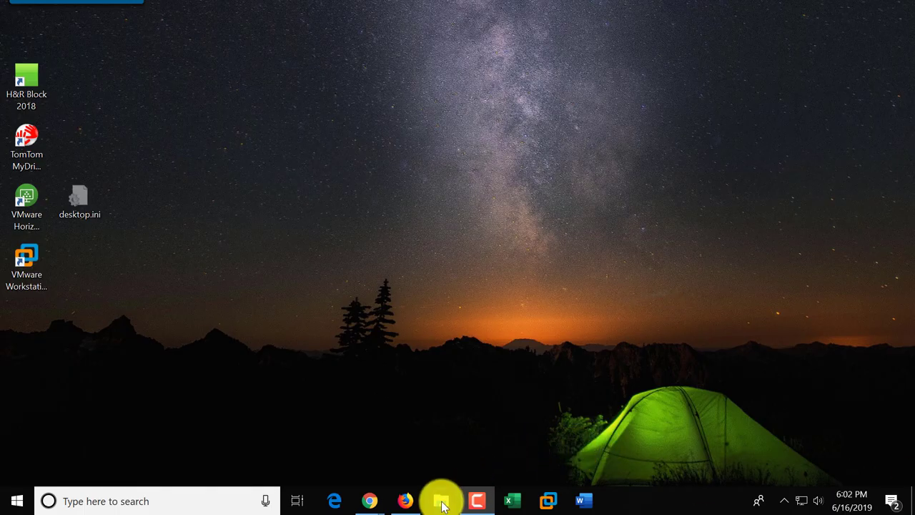
# Open File Explorer and unpin the Pictures folder from Quick access
pyautogui.click(442, 502)
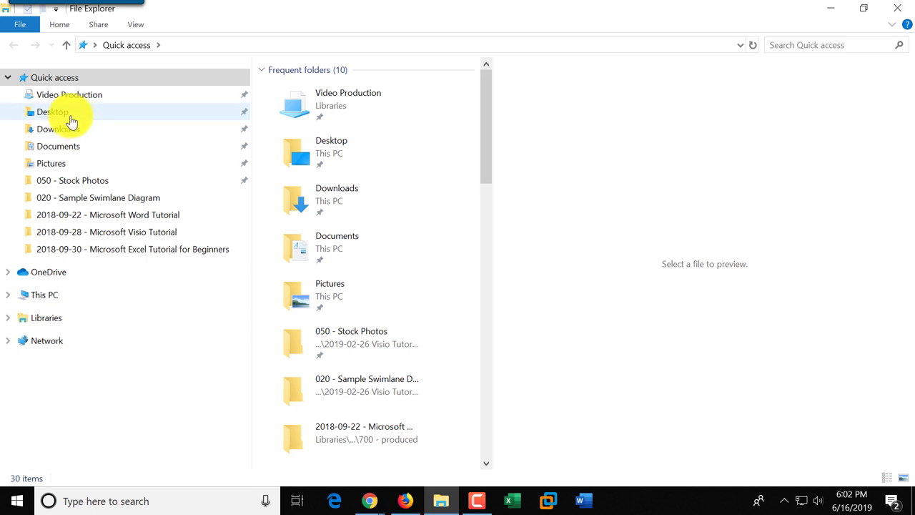
pyautogui.rightClick(61, 166)
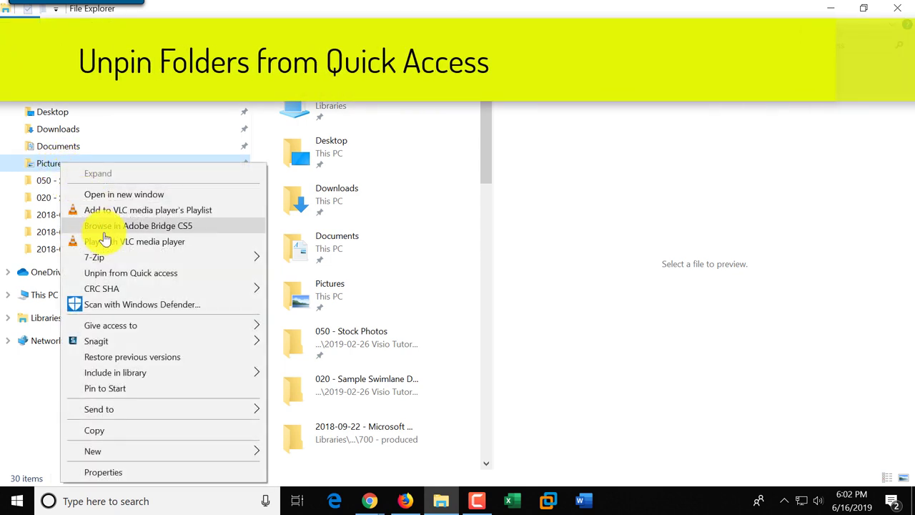
pyautogui.click(120, 278)
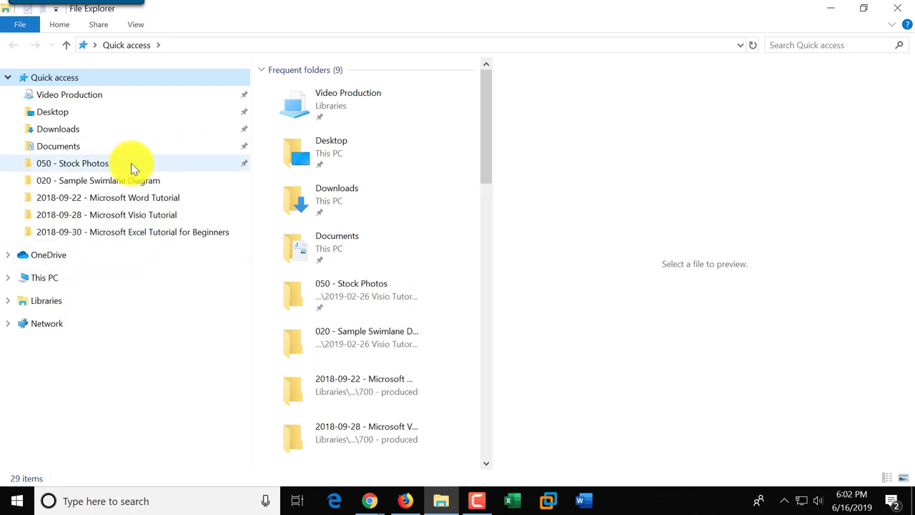
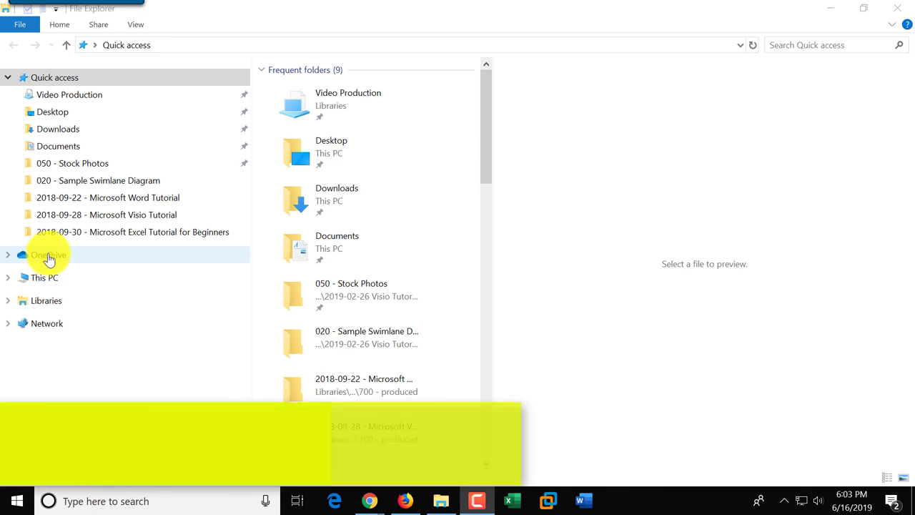
# View the OneDrive location and its sign-in setup window, and close the setup without entering an account
pyautogui.click(49, 258)
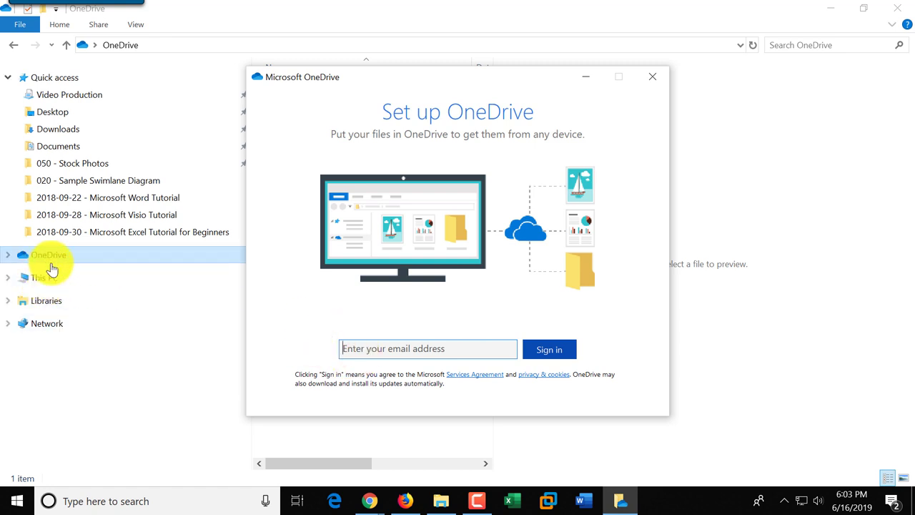
pyautogui.click(457, 349)
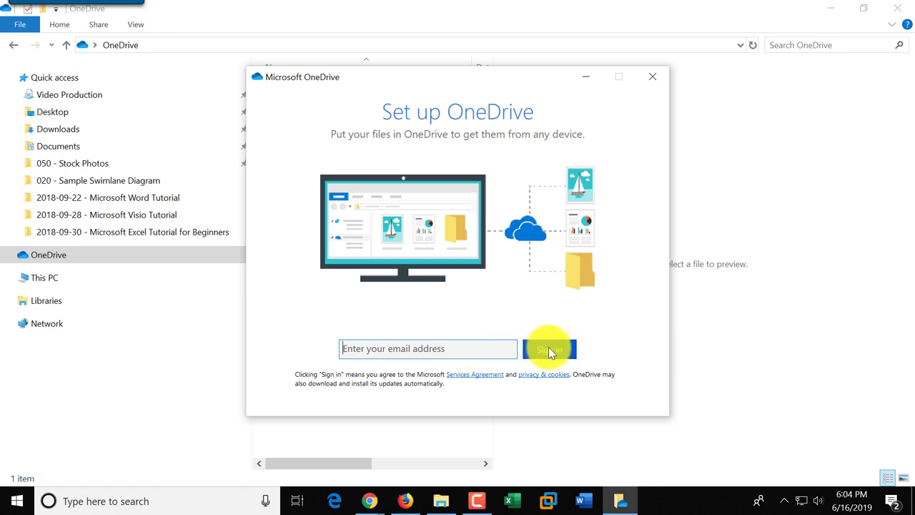
pyautogui.click(650, 77)
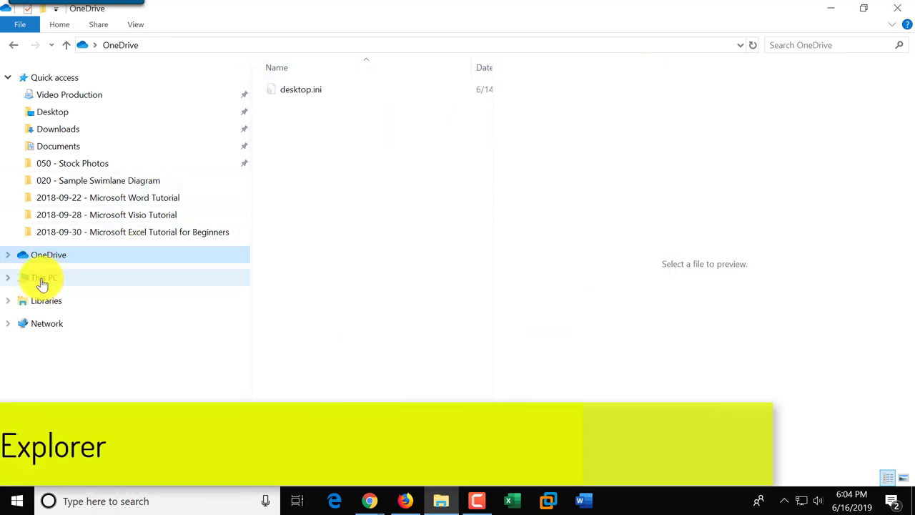
# Look at the folders and drives in This PC, and open the Documents folder from Quick access
pyautogui.click(41, 279)
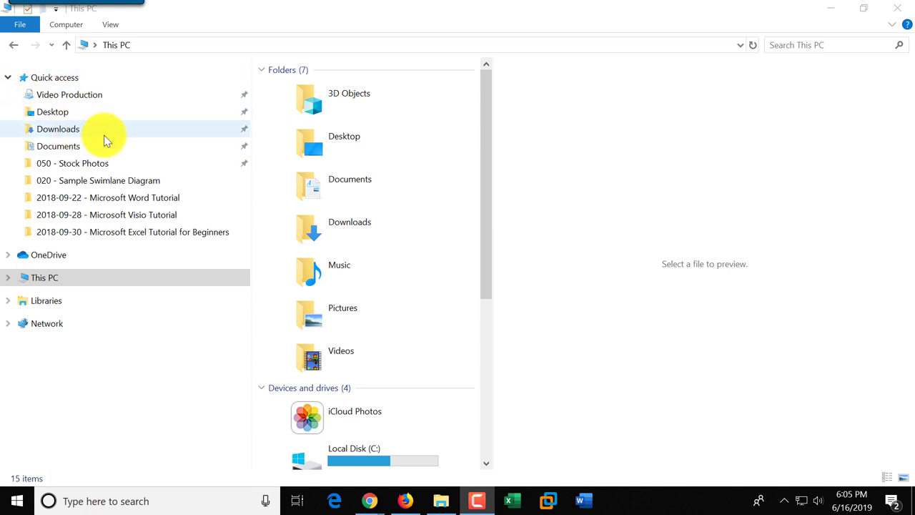
pyautogui.click(70, 149)
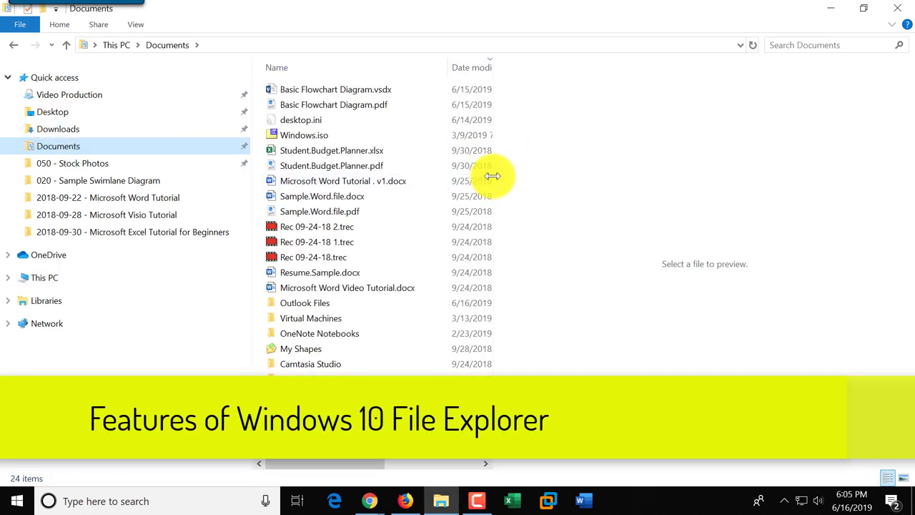
# Widen the Documents file list to show the Date modified, Type and Size columns, and display the ribbon's Home commands
pyautogui.moveTo(493, 176); pyautogui.dragTo(721, 205)
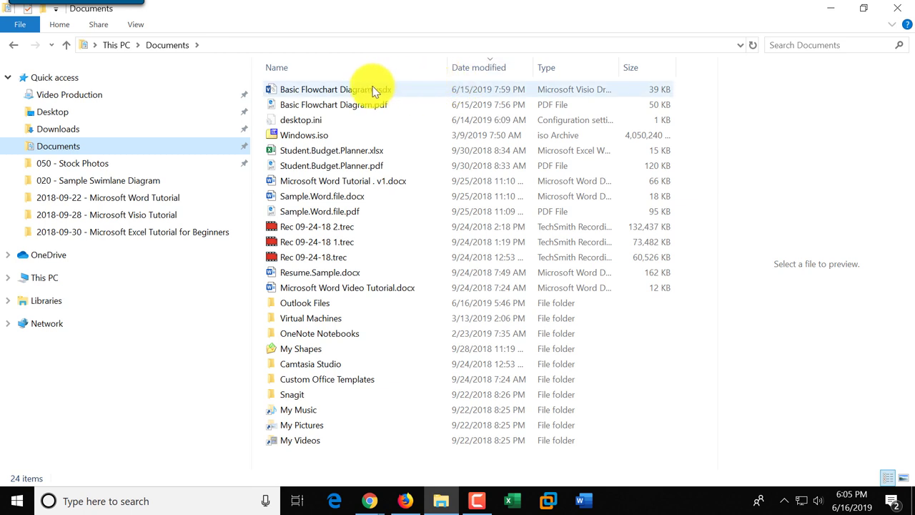
pyautogui.moveTo(401, 95)
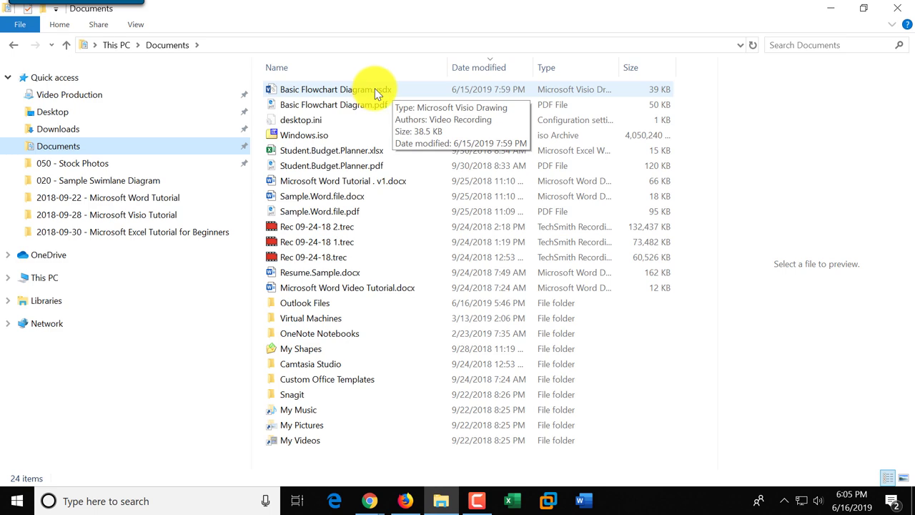
pyautogui.click(60, 26)
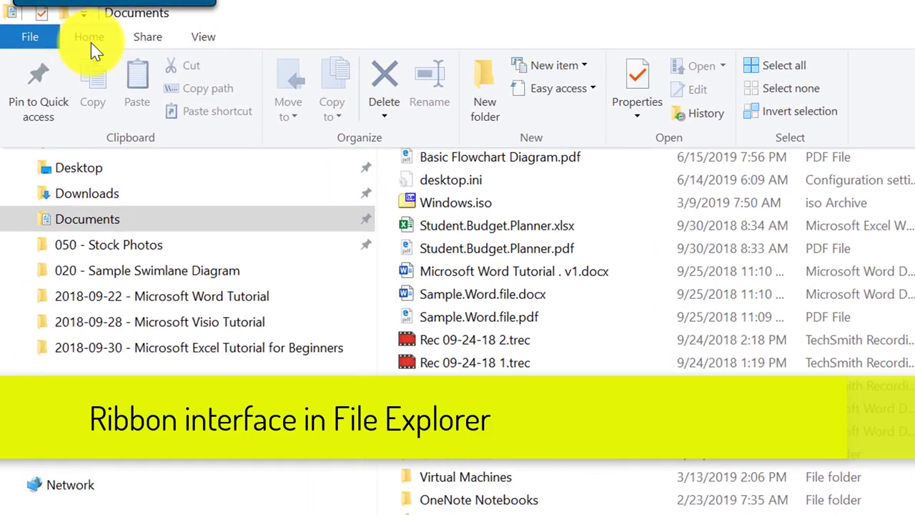
# Look through the ribbon's Share and View commands for the Documents folder
pyautogui.click(147, 37)
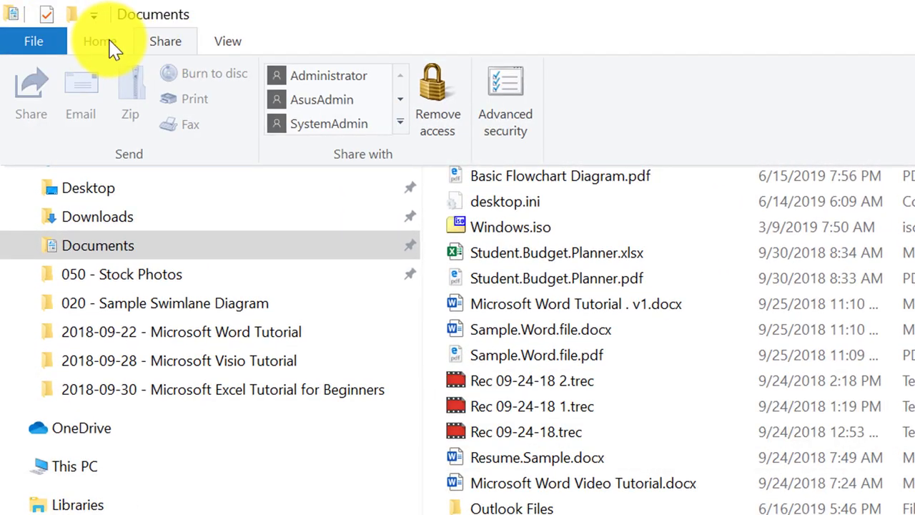
pyautogui.click(112, 43)
pyautogui.click(165, 43)
pyautogui.click(226, 45)
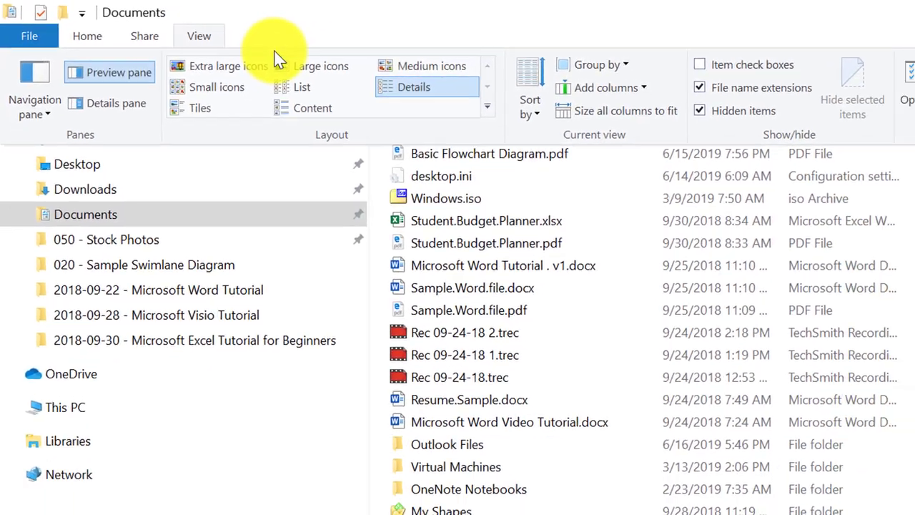
# Create a new folder named Documents inside the Documents folder
pyautogui.click(94, 38)
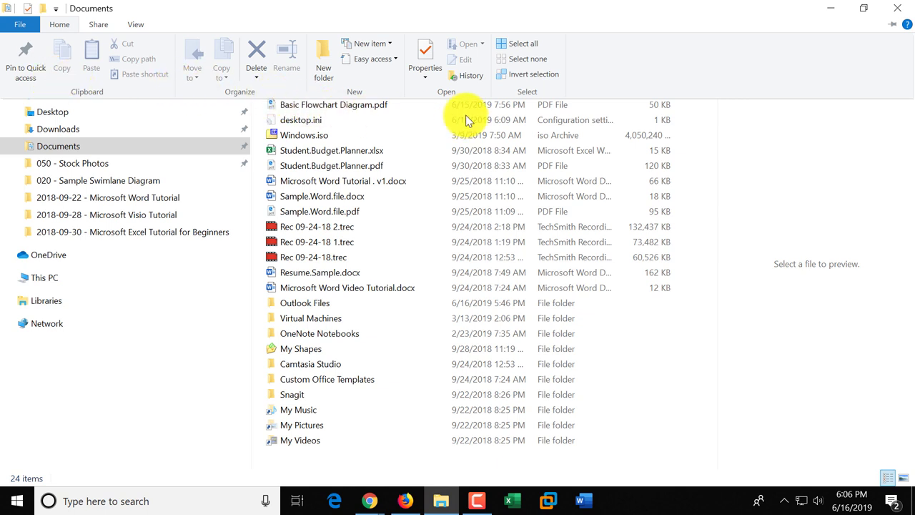
pyautogui.click(323, 57)
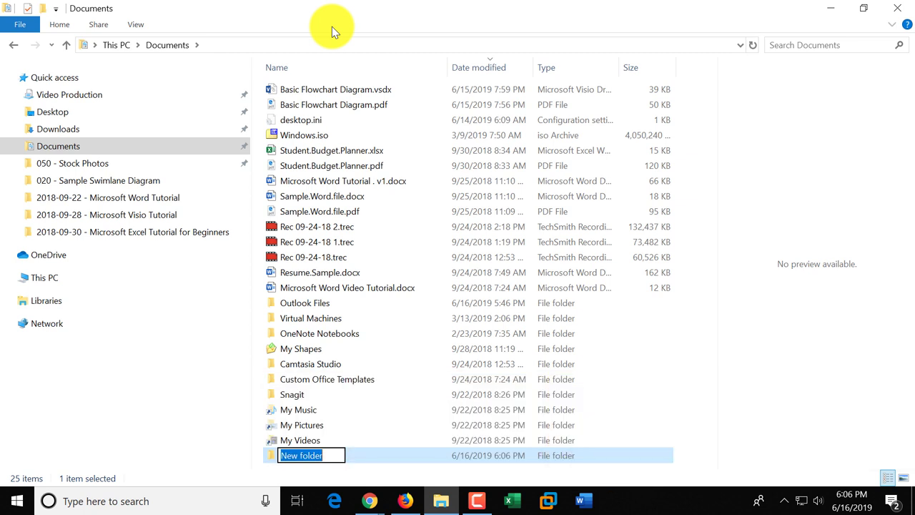
pyautogui.write('Documents')
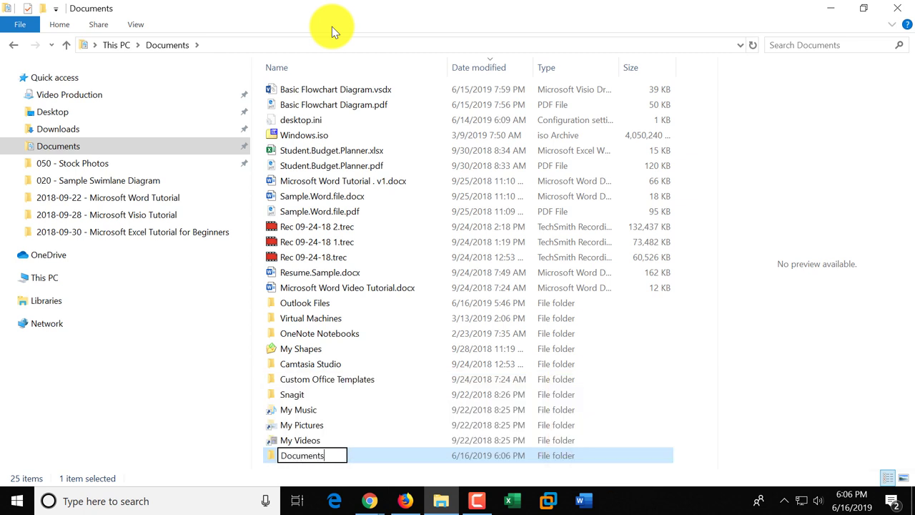
pyautogui.press('Return')
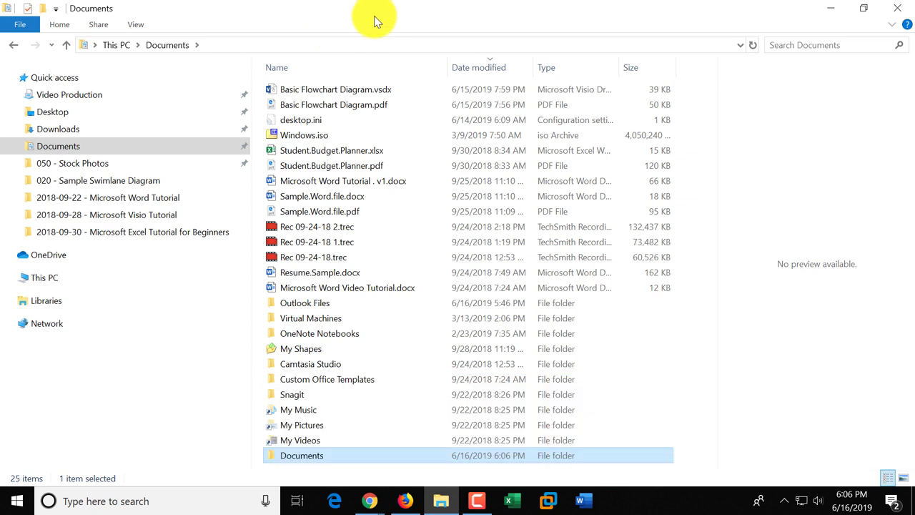
# Switch the Documents folder to the List layout, and preview the Content, Extra large, Large and Medium icons layouts
pyautogui.click(134, 24)
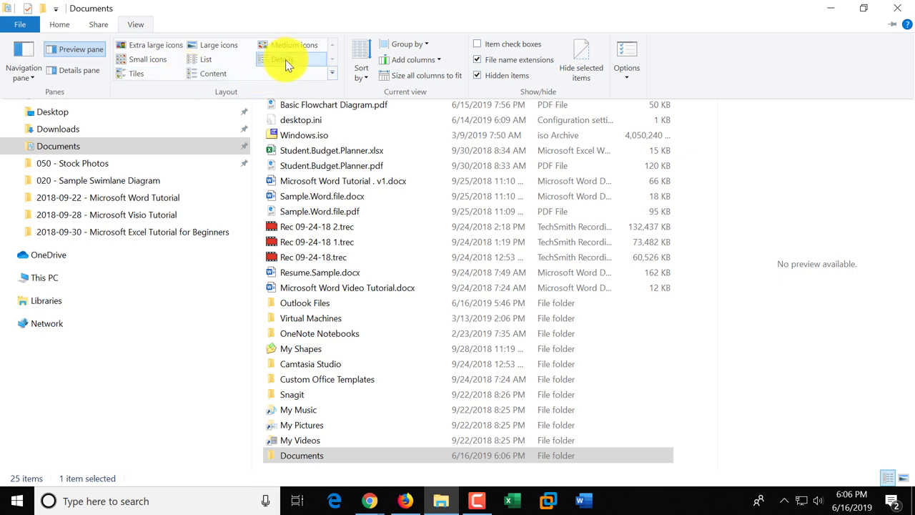
pyautogui.click(201, 60)
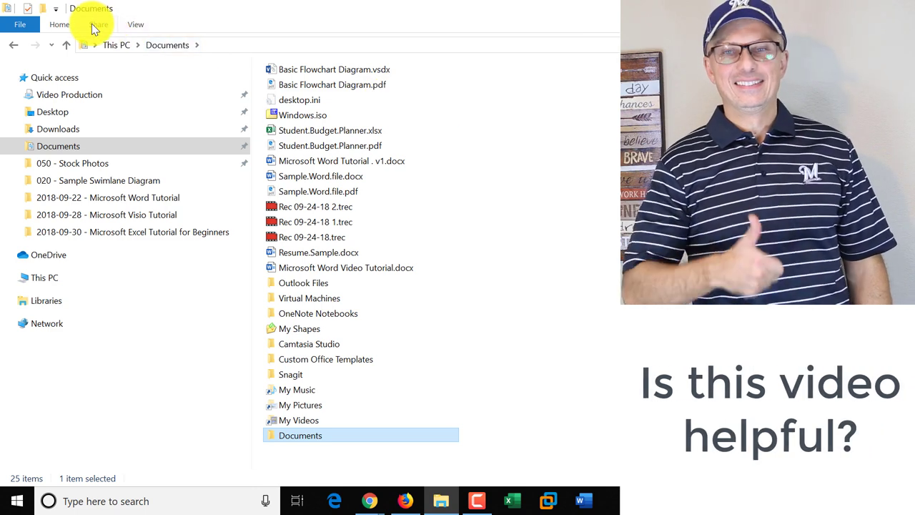
pyautogui.click(142, 25)
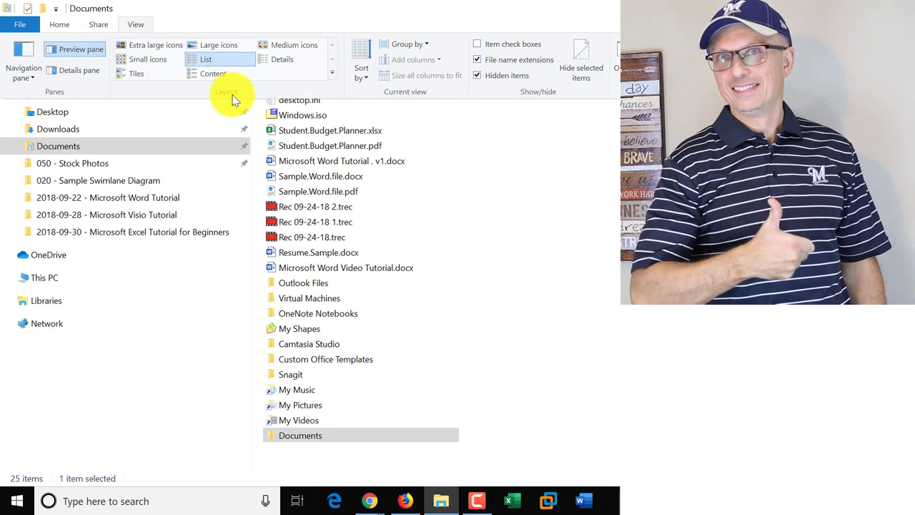
pyautogui.click(224, 74)
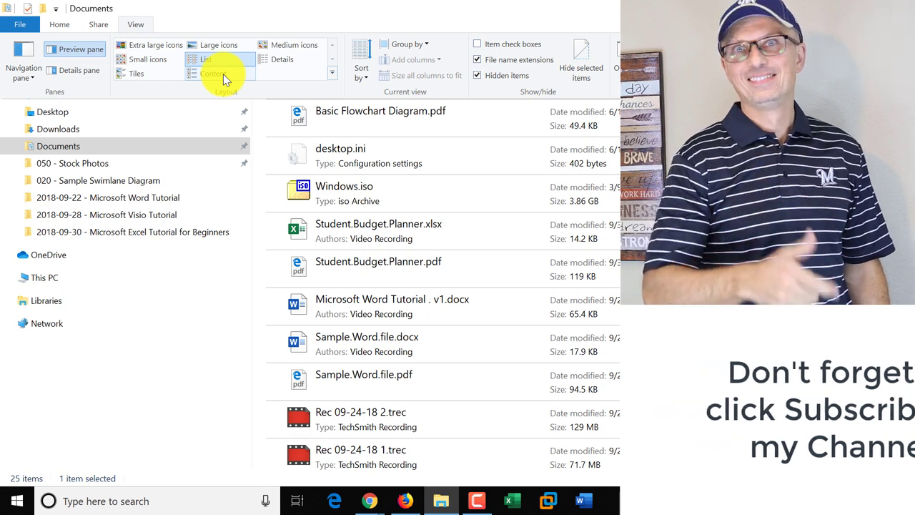
pyautogui.click(205, 60)
pyautogui.click(152, 45)
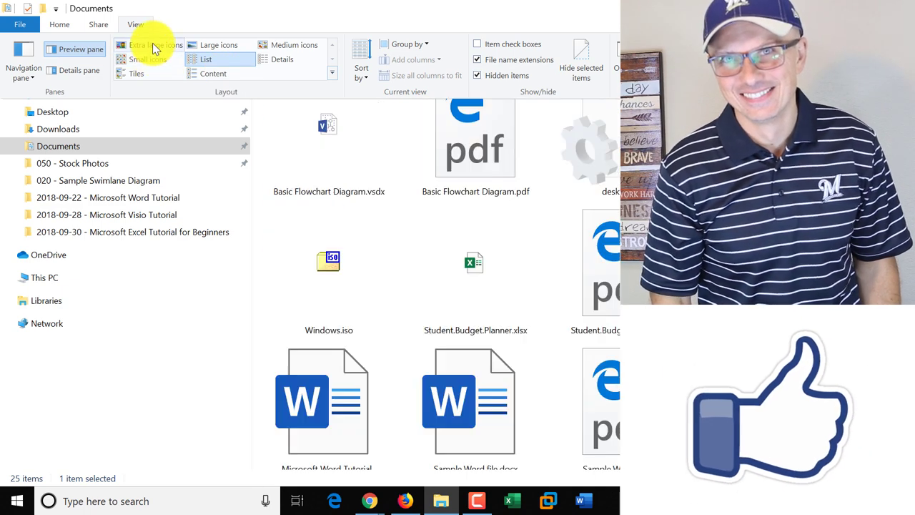
pyautogui.click(223, 46)
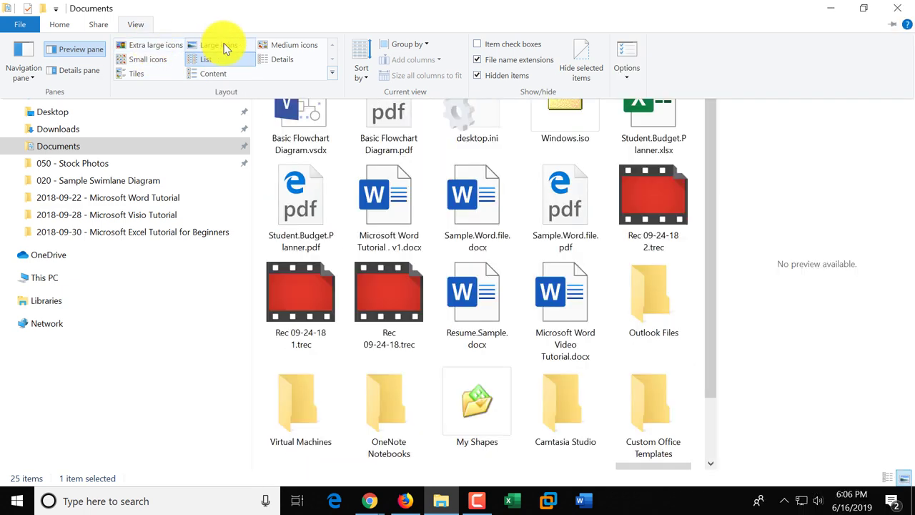
pyautogui.click(286, 47)
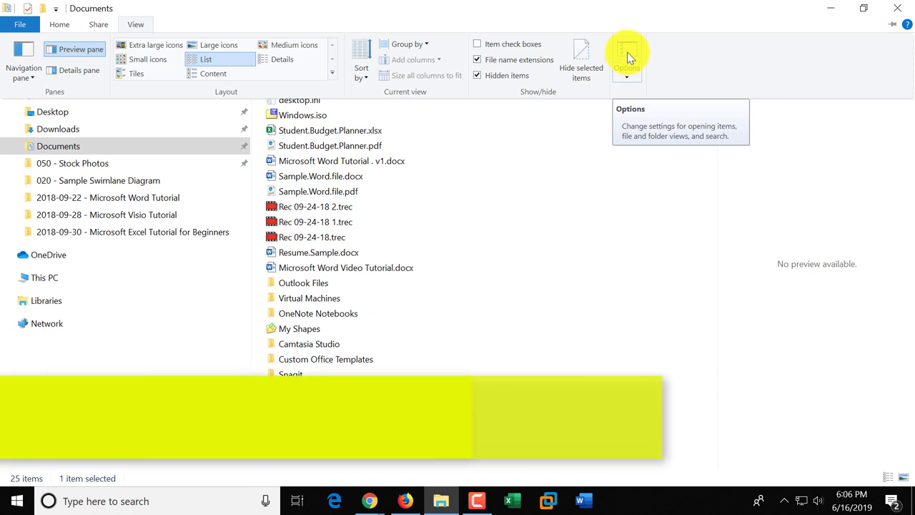
# Review the General, View and Search settings in Folder Options, and close the dialog without changing anything
pyautogui.click(627, 56)
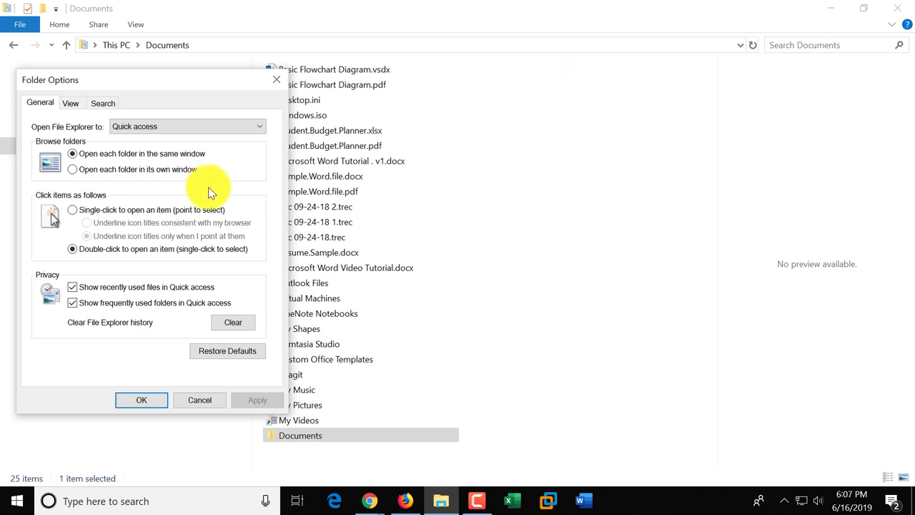
pyautogui.click(200, 400)
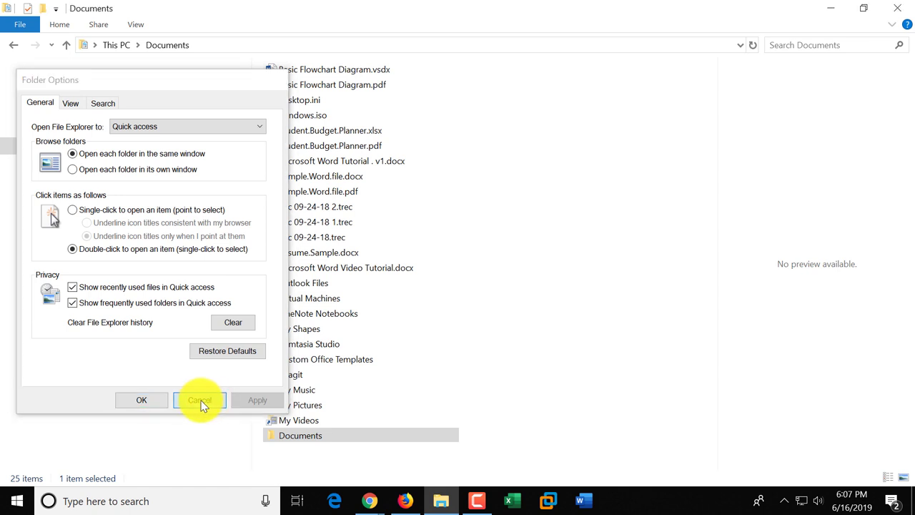
pyautogui.click(138, 23)
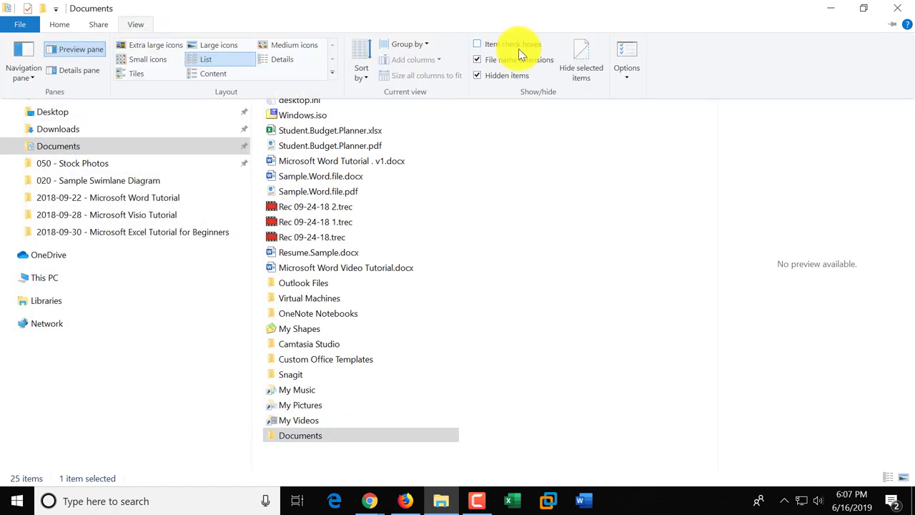
pyautogui.click(629, 55)
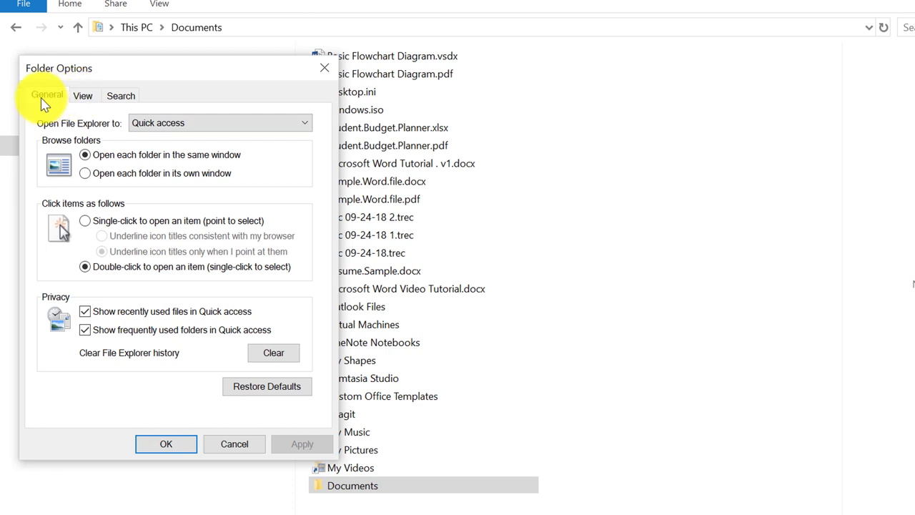
pyautogui.click(83, 96)
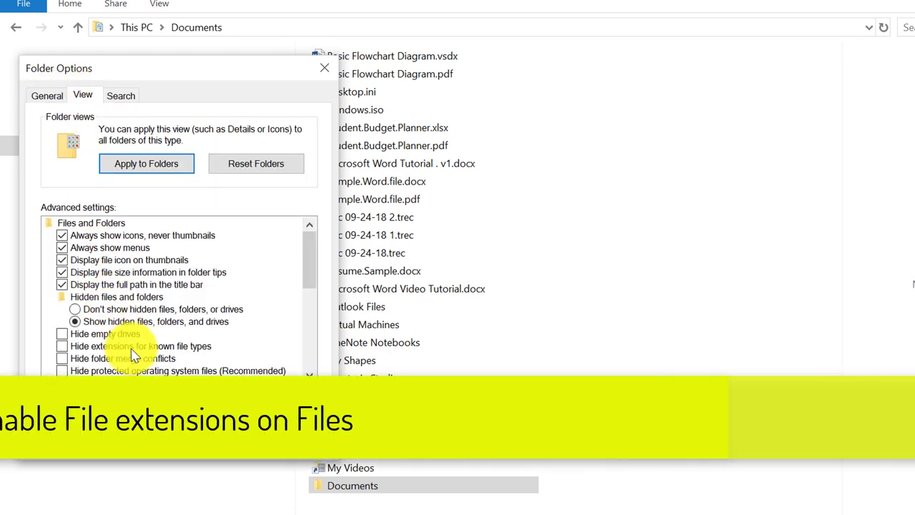
pyautogui.scroll(-1, 303, 282)
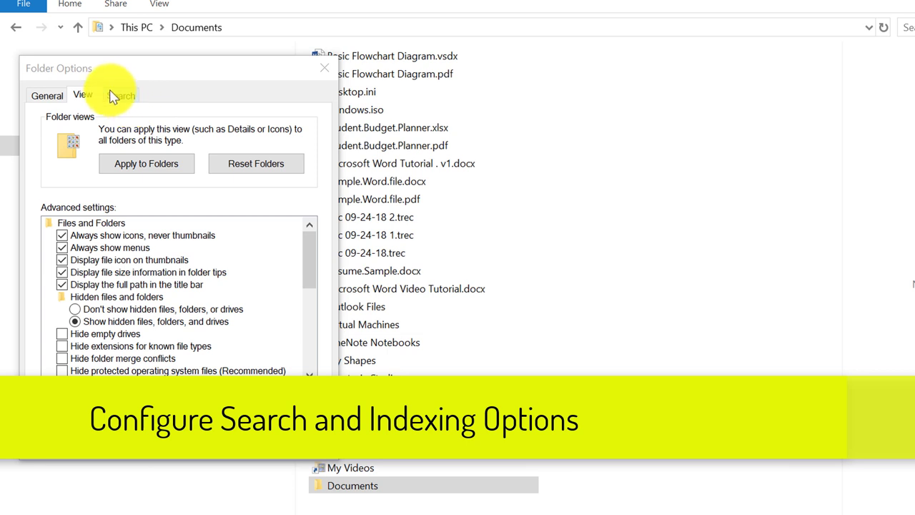
pyautogui.click(120, 96)
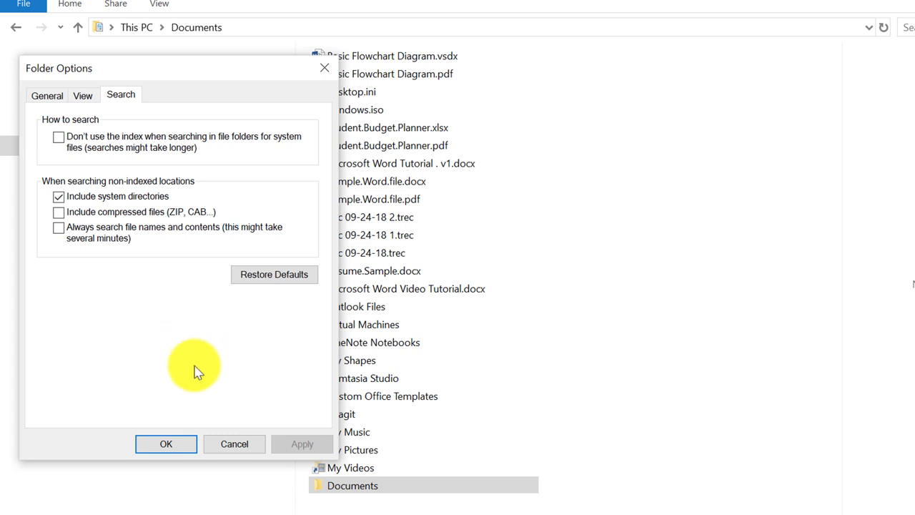
pyautogui.click(232, 441)
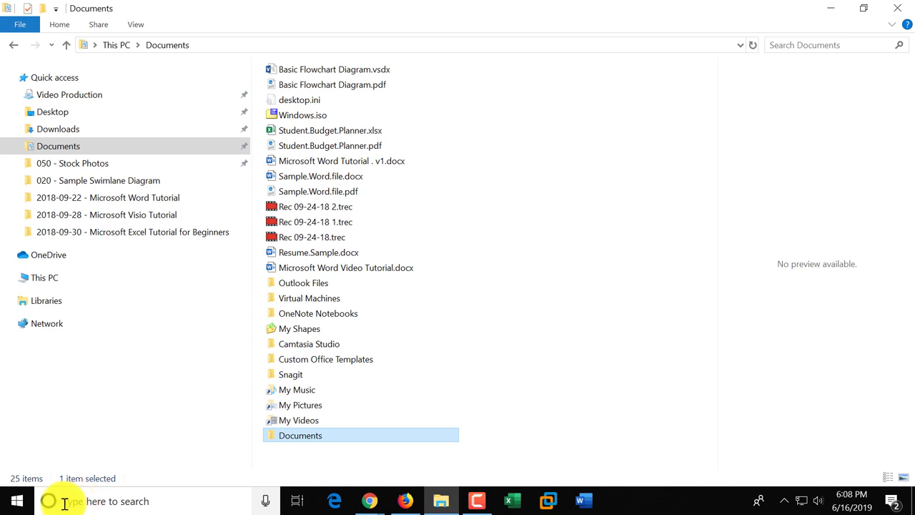
# View the Cortana search panel with its Apps, Documents and Web categories, and close it
pyautogui.click(69, 502)
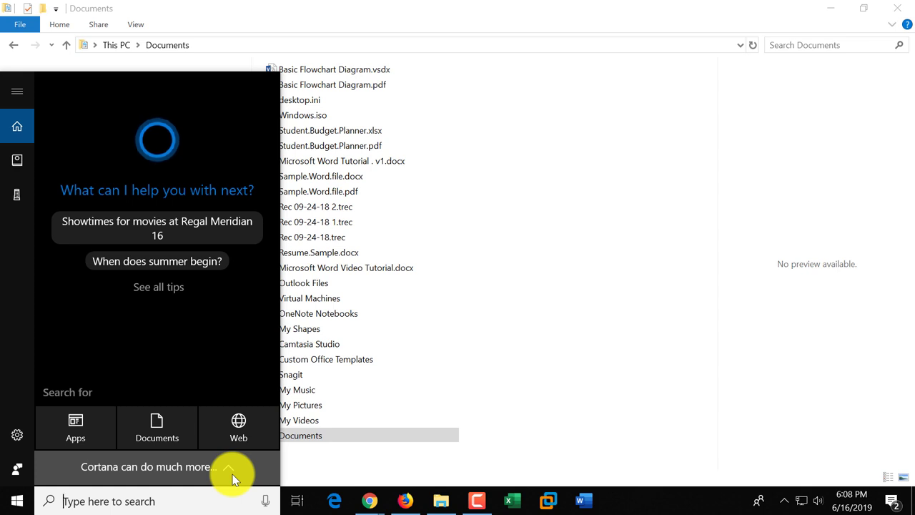
pyautogui.click(342, 469)
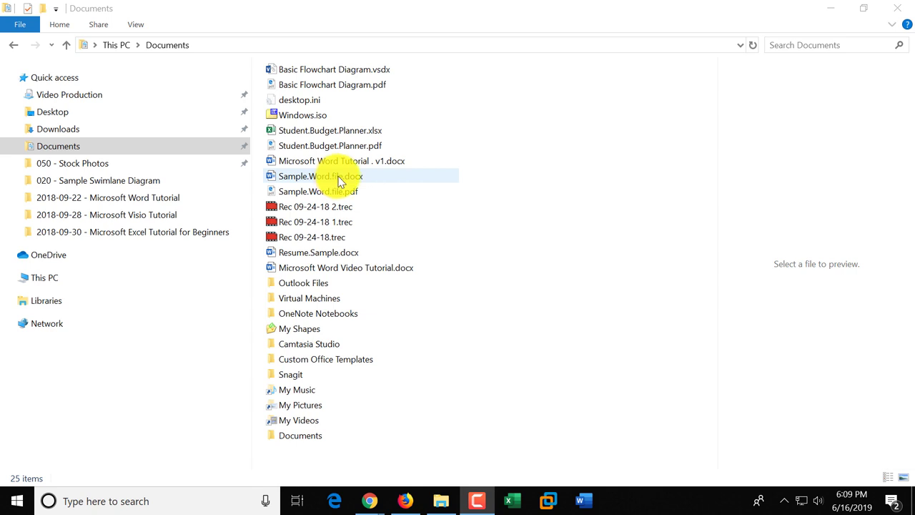
# Preview the contents of Sample.Word.file.docx and widen the preview pane
pyautogui.click(340, 180)
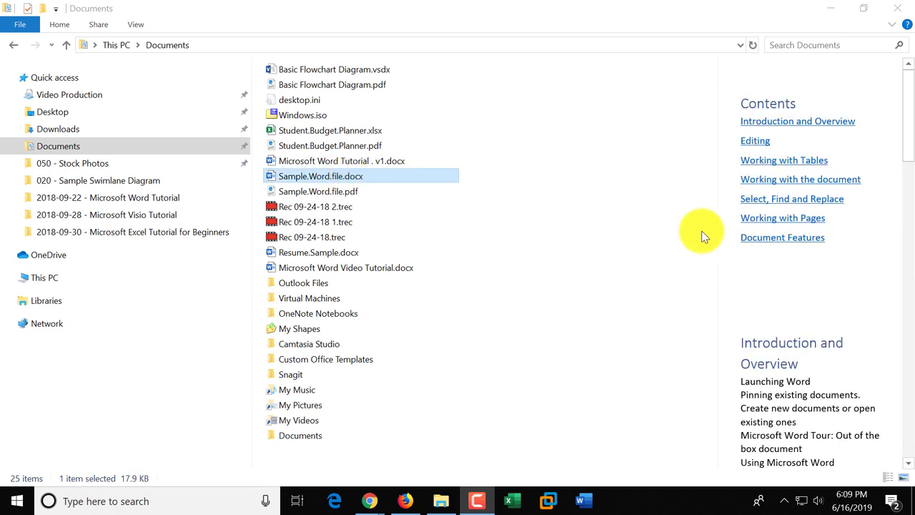
pyautogui.click(719, 248)
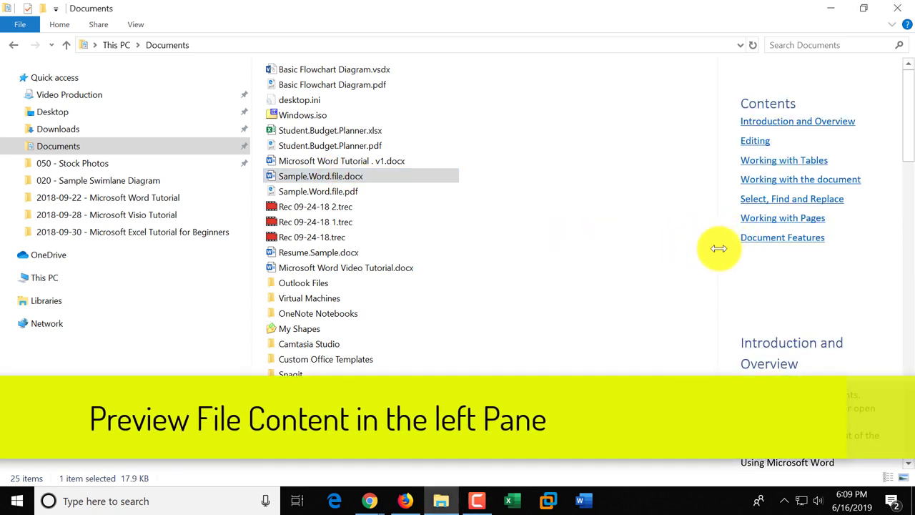
pyautogui.click(713, 280)
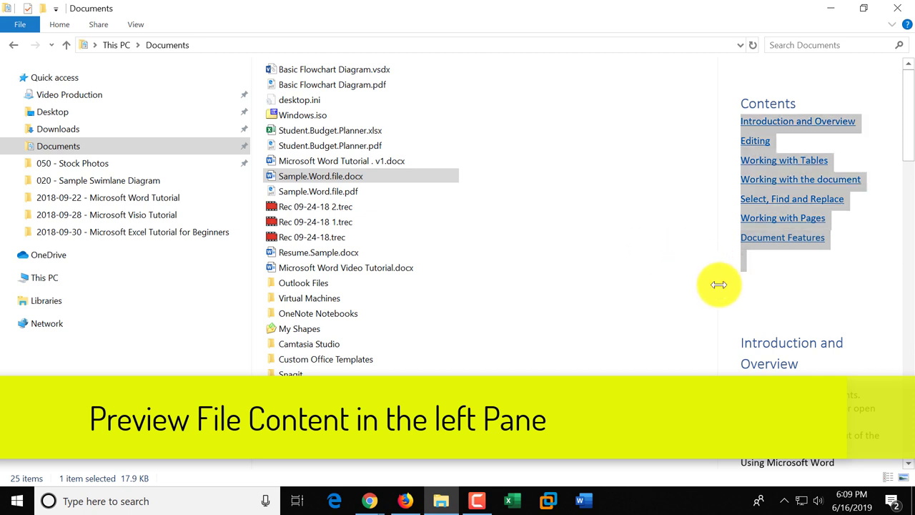
pyautogui.click(715, 291)
pyautogui.moveTo(715, 291); pyautogui.dragTo(517, 265)
# Copy Sample.Word.file.docx and paste the duplicate into the same Documents folder
pyautogui.click(350, 179)
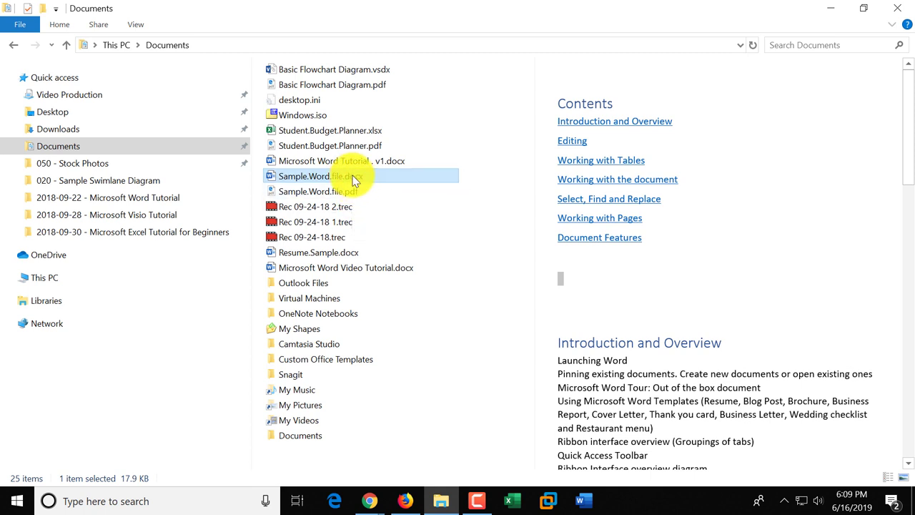
pyautogui.rightClick(353, 178)
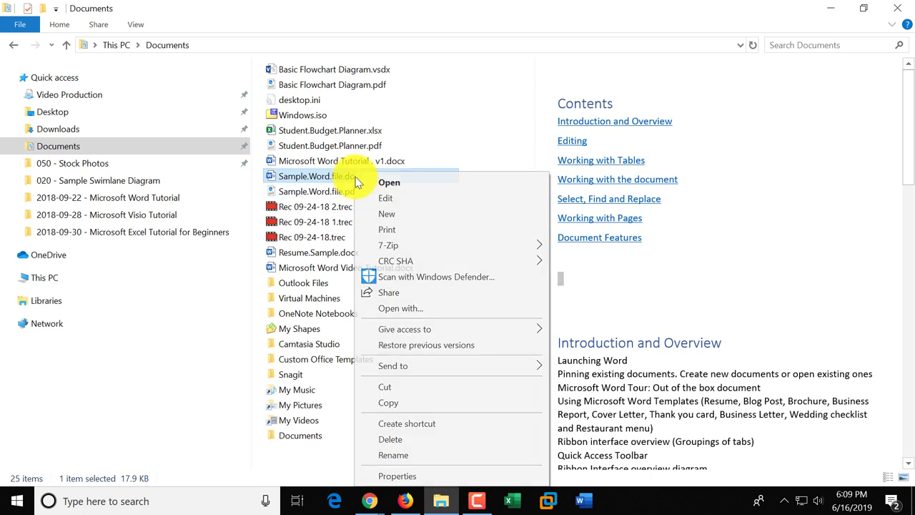
pyautogui.click(408, 402)
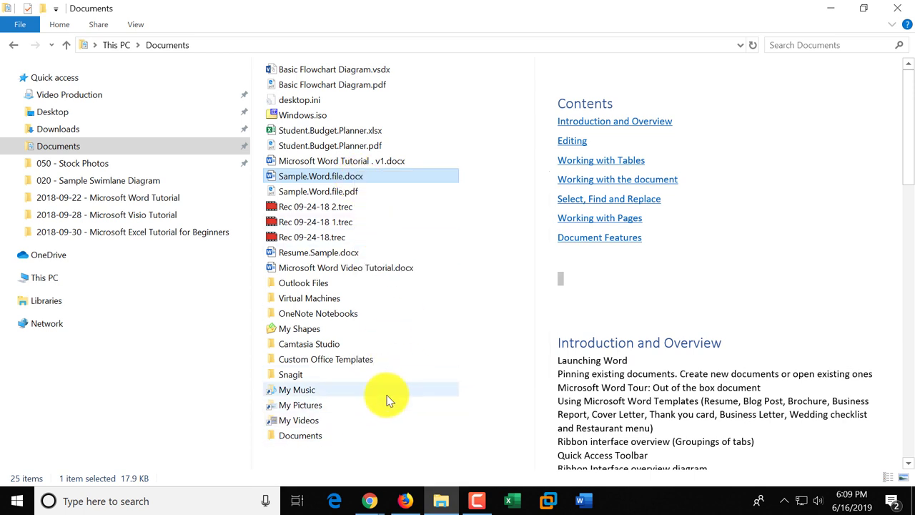
pyautogui.rightClick(387, 326)
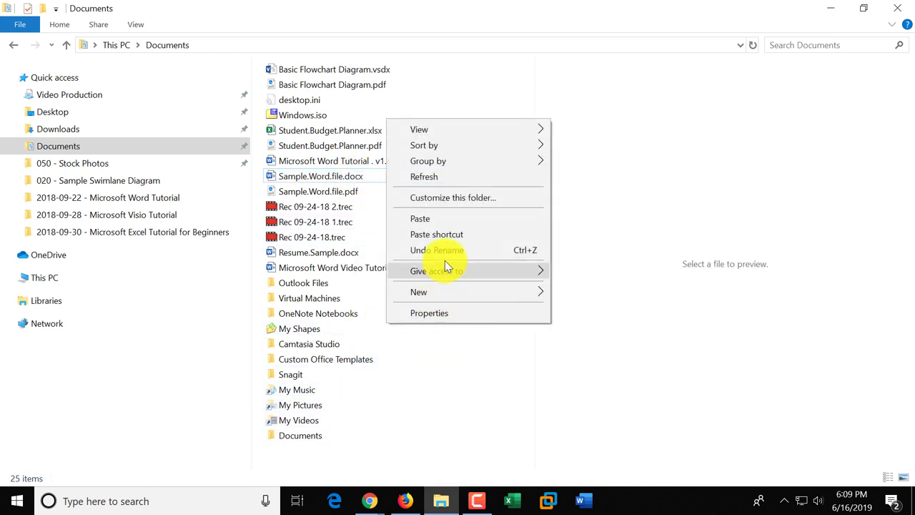
pyautogui.click(437, 219)
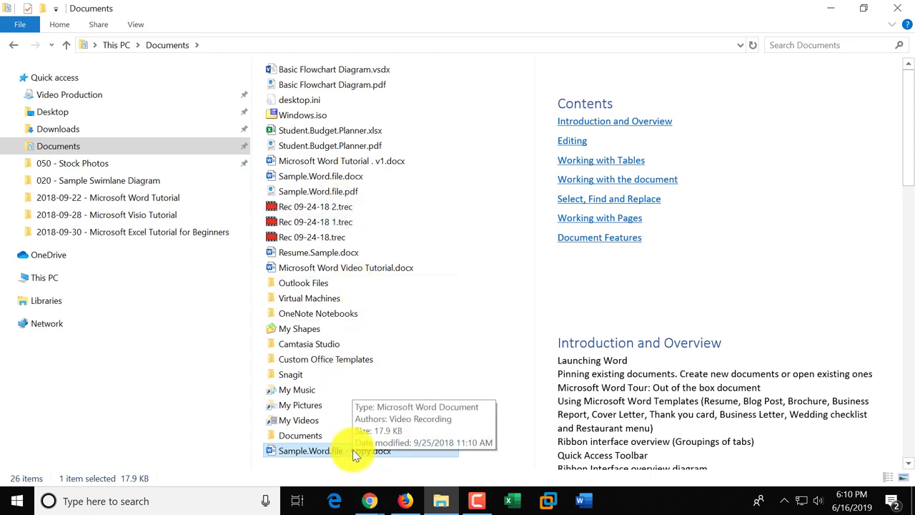
# Copy the original Sample.Word.file.docx and paste it into the new Documents subfolder
pyautogui.click(334, 180)
pyautogui.rightClick(351, 181)
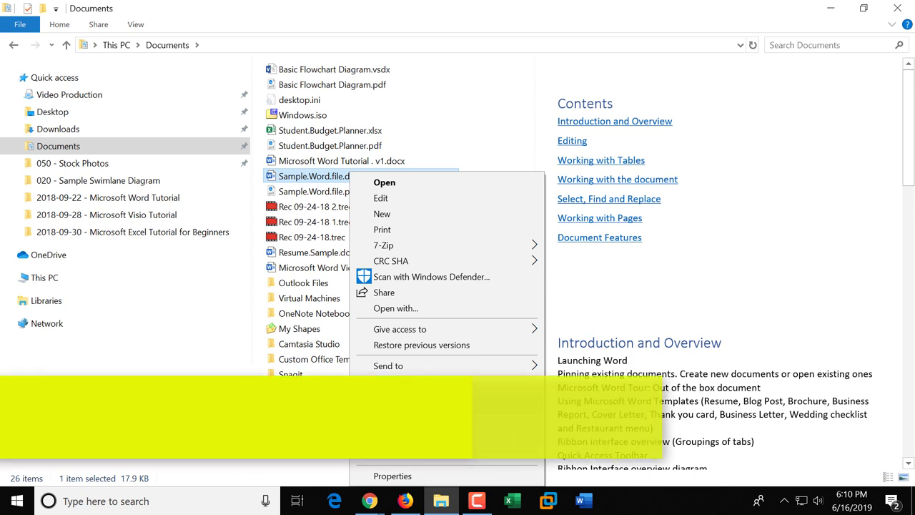
pyautogui.click(392, 403)
pyautogui.doubleClick(392, 402)
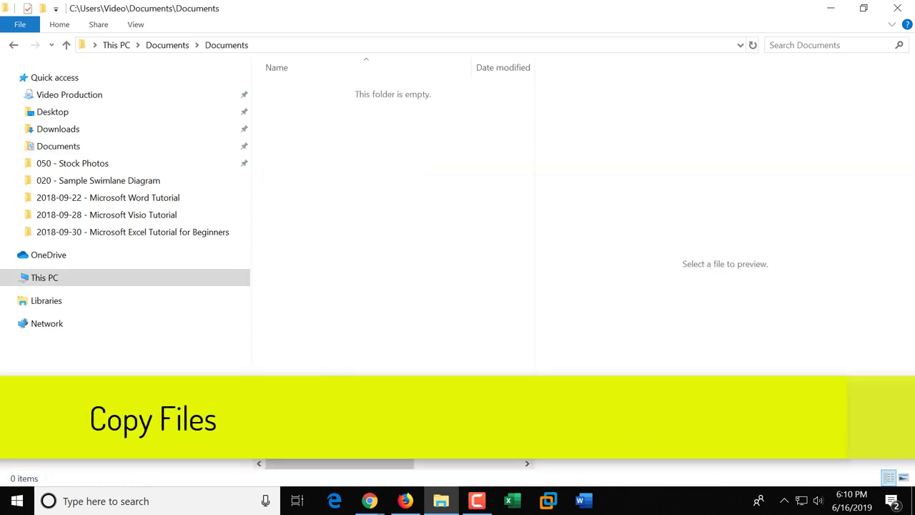
pyautogui.rightClick(278, 125)
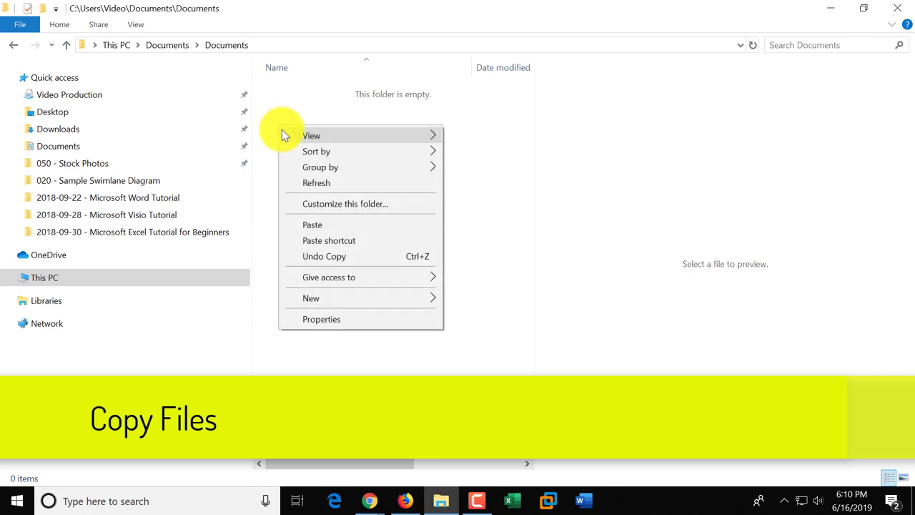
pyautogui.click(312, 226)
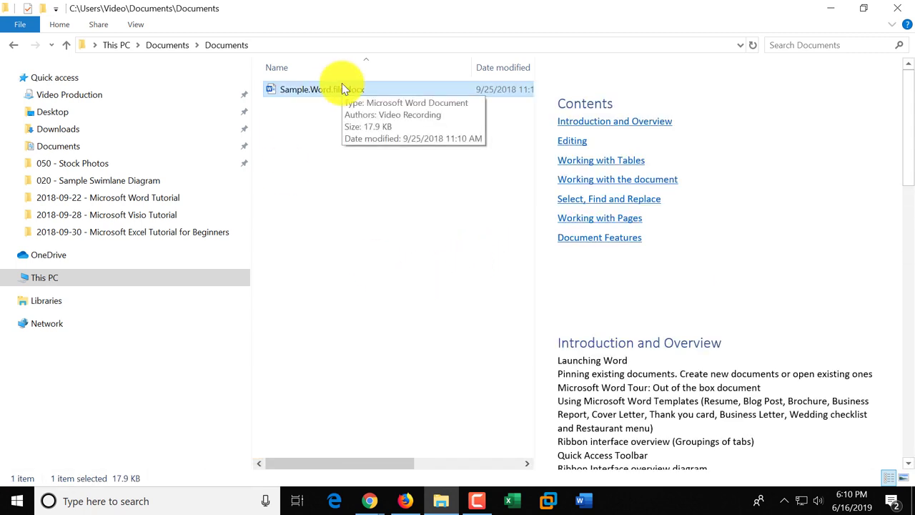
# Move Sample.Word.file - Copy.docx from the main Documents folder into its Documents subfolder, view the subfolder, and close the window
pyautogui.click(14, 49)
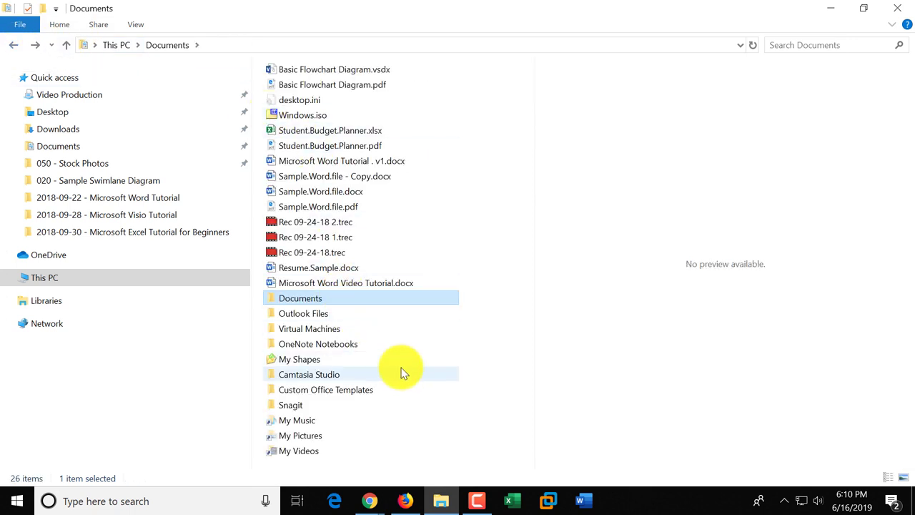
pyautogui.click(343, 177)
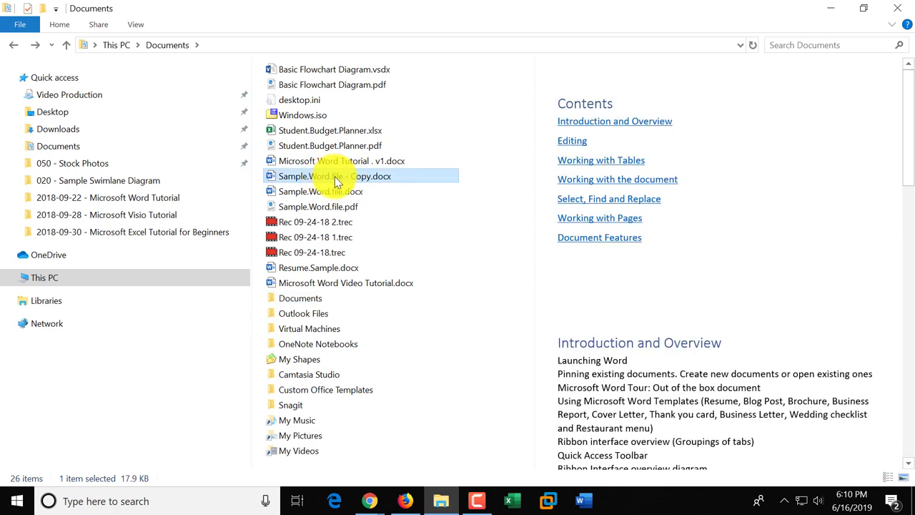
pyautogui.moveTo(336, 181); pyautogui.dragTo(316, 298)
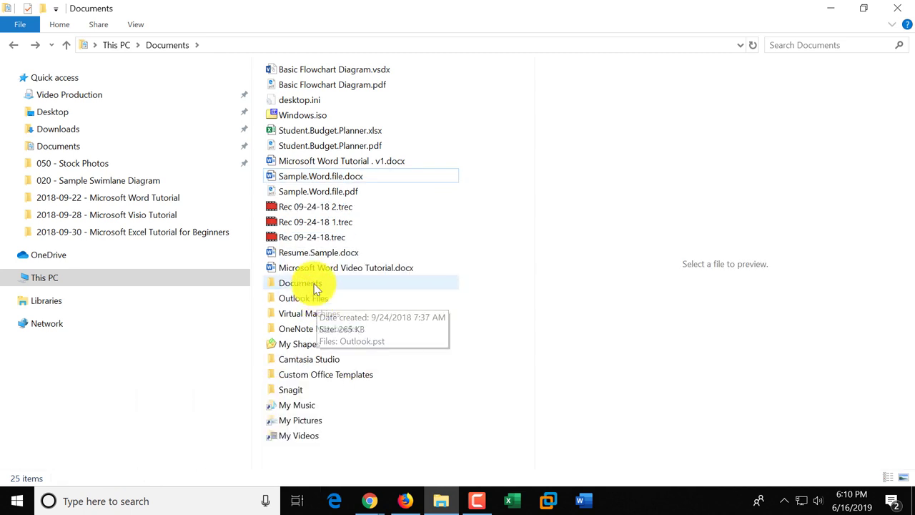
pyautogui.doubleClick(314, 283)
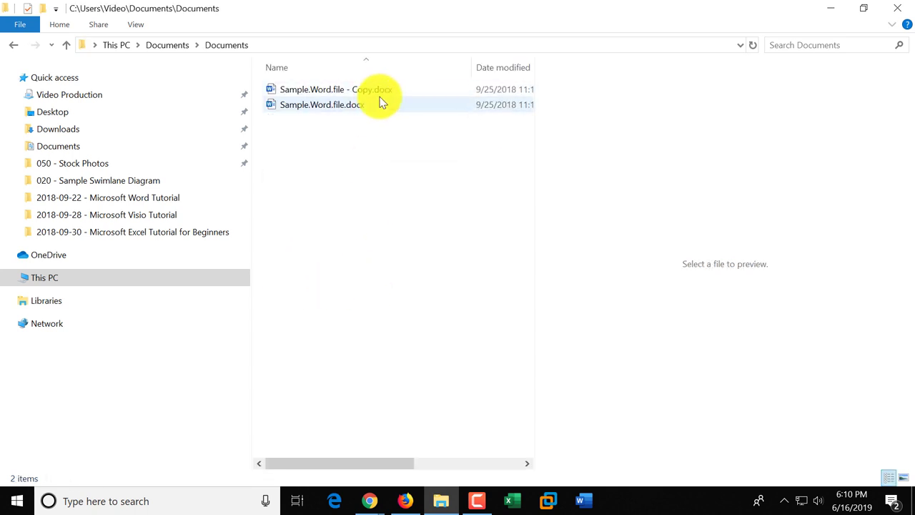
pyautogui.press('F10')
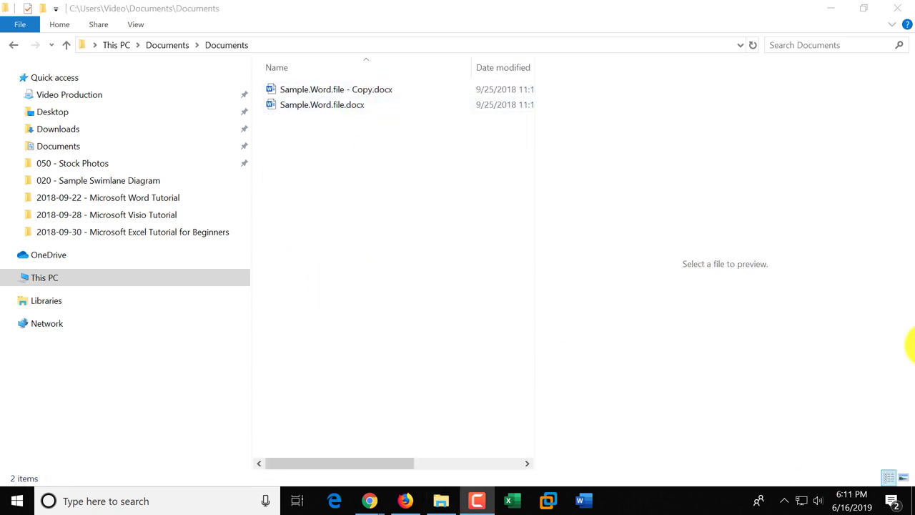
pyautogui.click(901, 9)
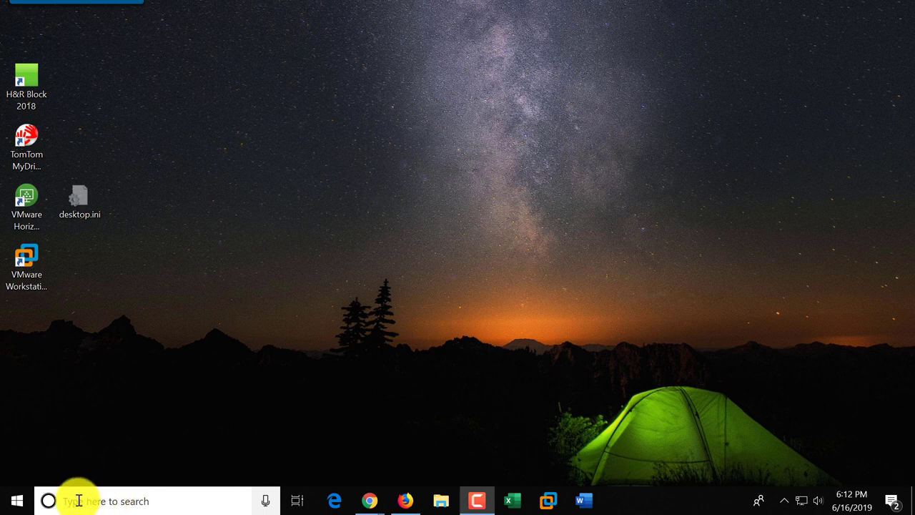
# Search Windows Settings for "power" and open the Edit power plan page
pyautogui.rightClick(17, 503)
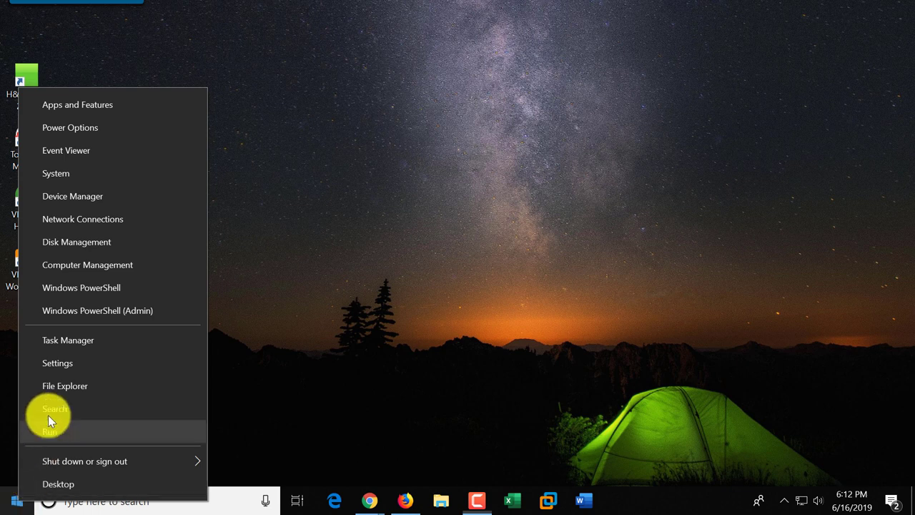
pyautogui.click(81, 365)
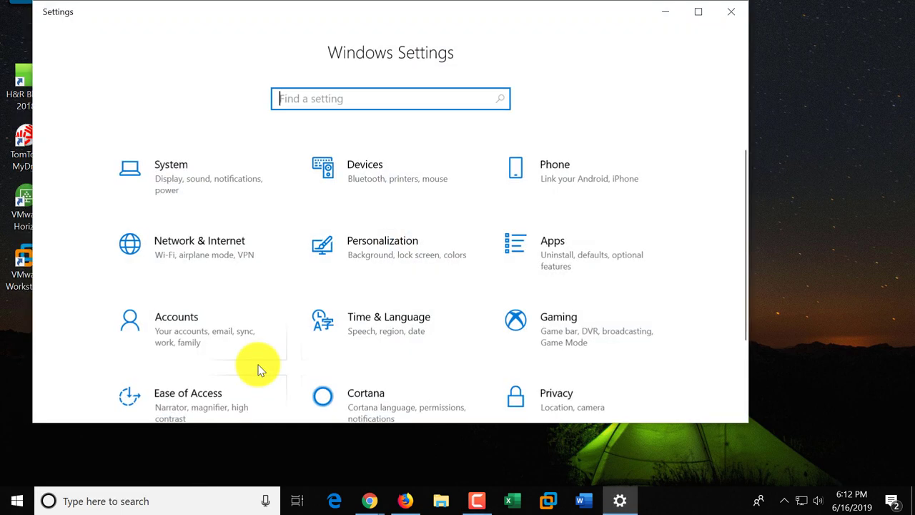
pyautogui.write('power')
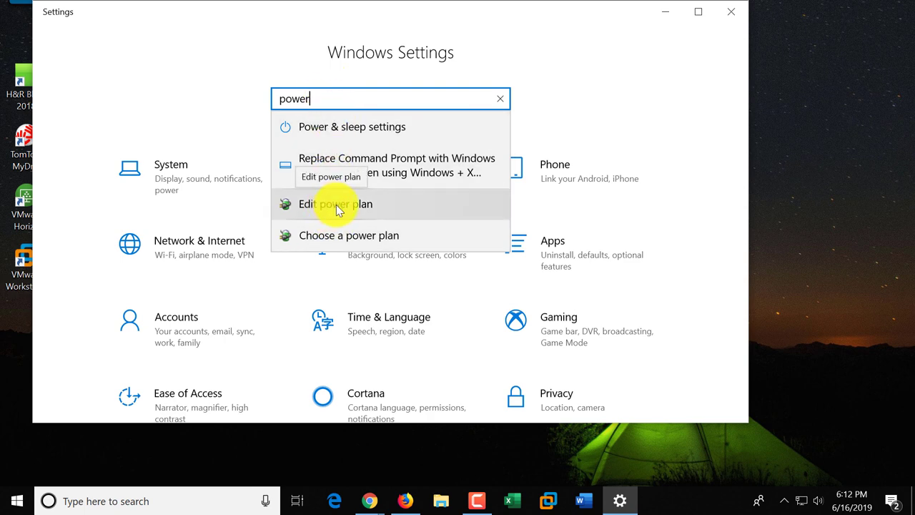
pyautogui.click(336, 205)
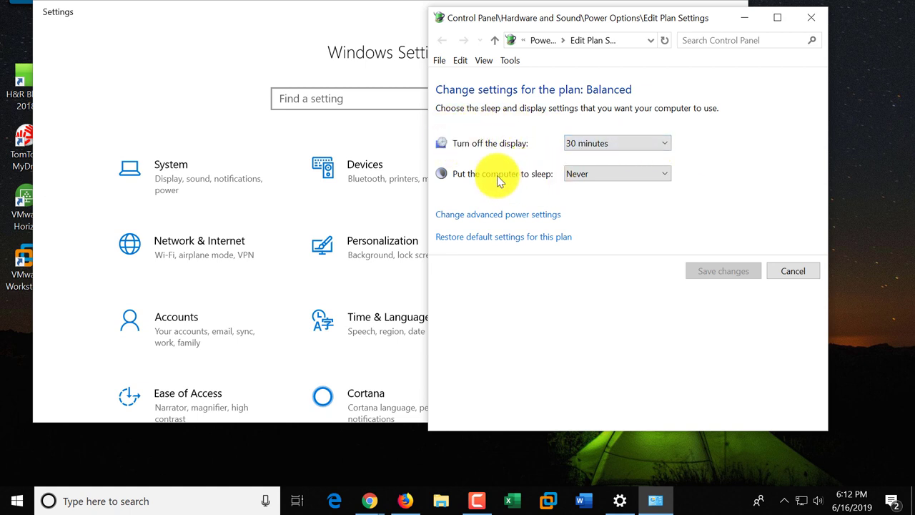
# Look through the advanced power settings of the Balanced plan, and close the power plan windows without making changes
pyautogui.click(537, 220)
pyautogui.moveTo(278, 211); pyautogui.dragTo(270, 185)
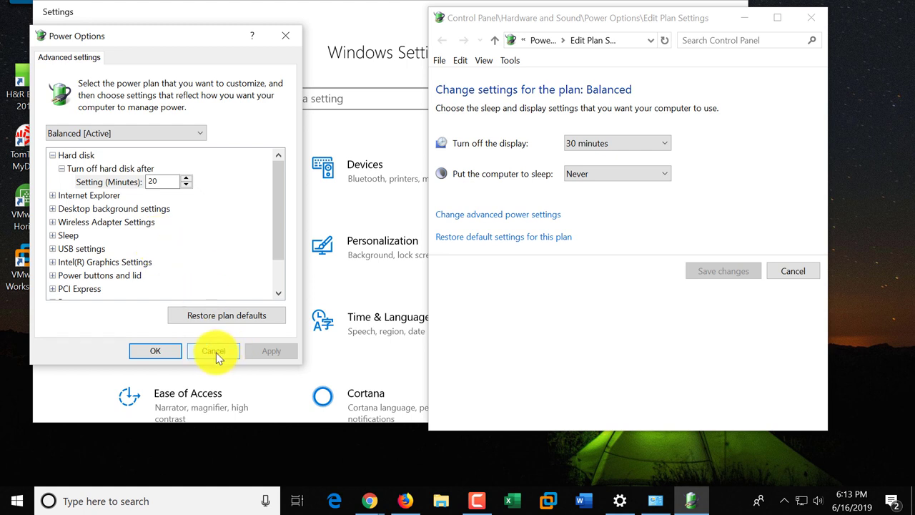
pyautogui.click(288, 36)
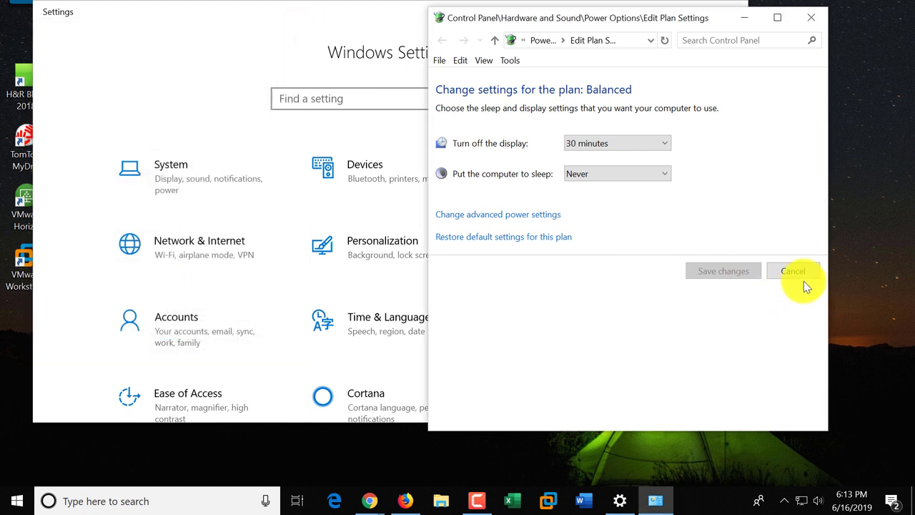
pyautogui.click(813, 20)
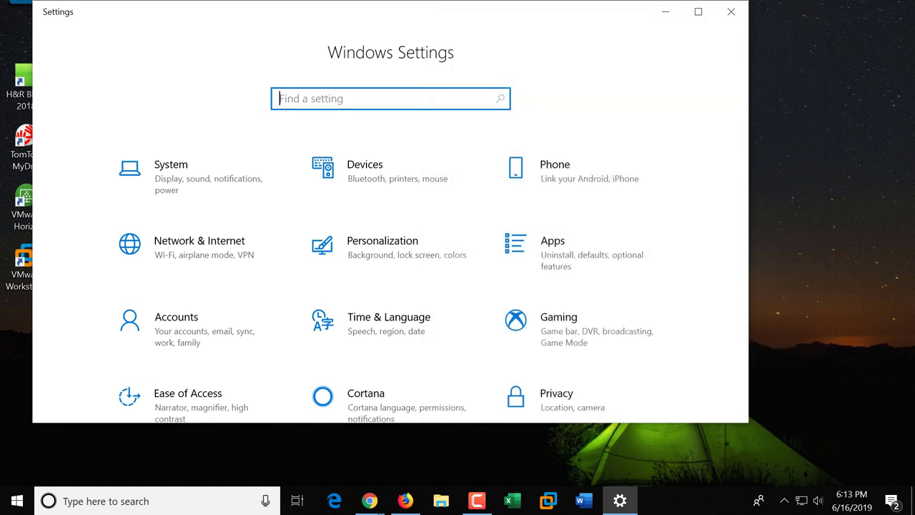
# Search Settings for "win" to reach Windows Update, check for updates, and close Settings
pyautogui.click(280, 99)
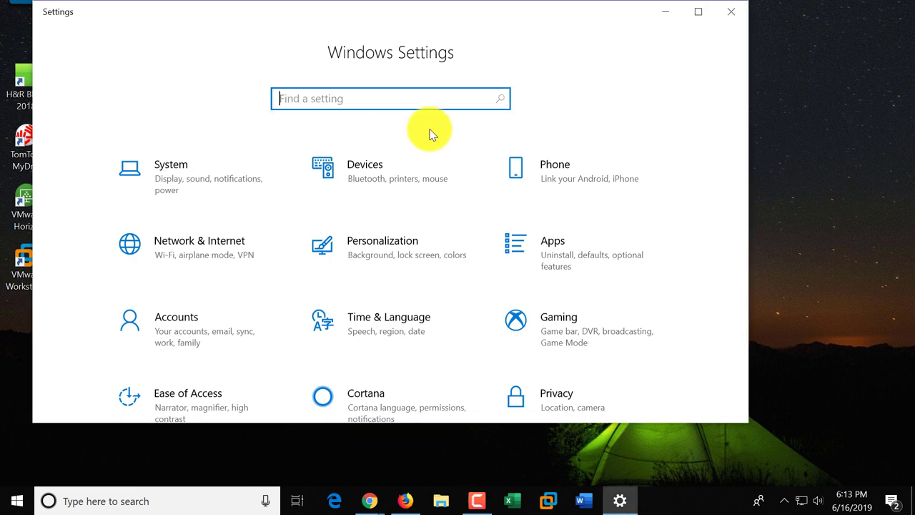
pyautogui.write('win')
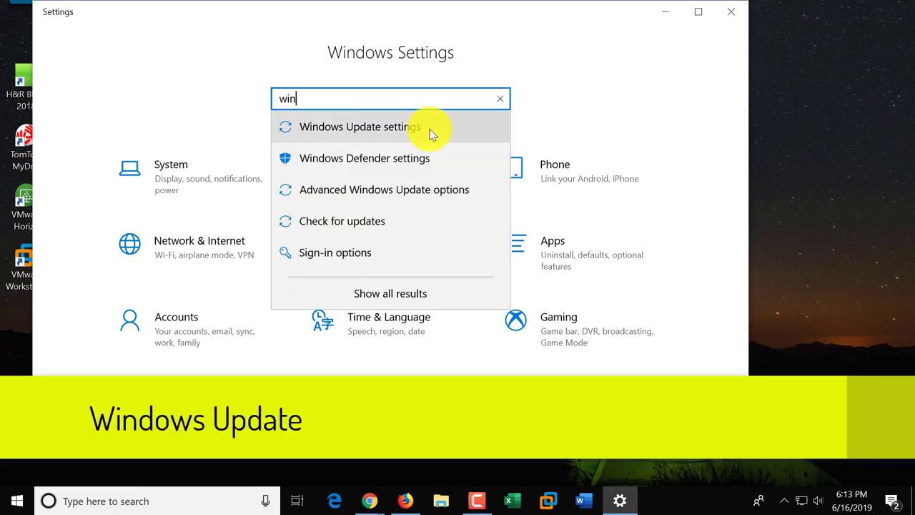
pyautogui.click(399, 135)
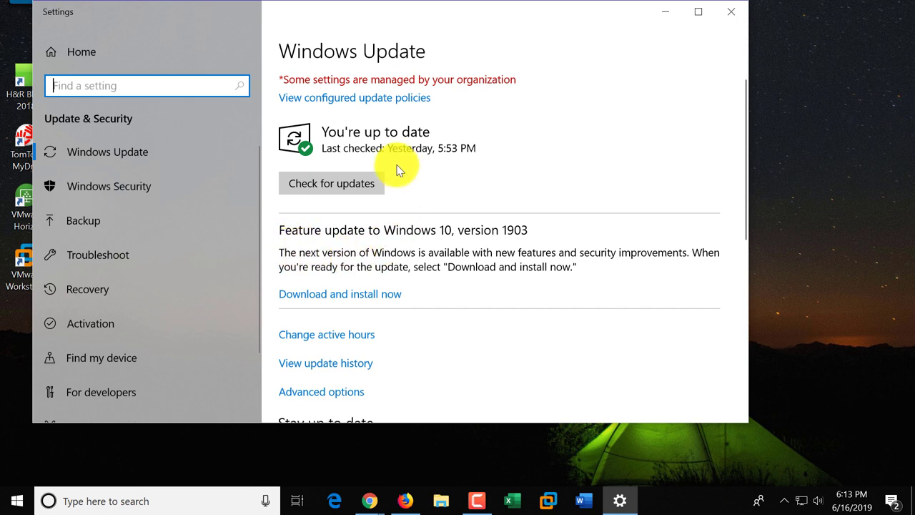
pyautogui.click(350, 186)
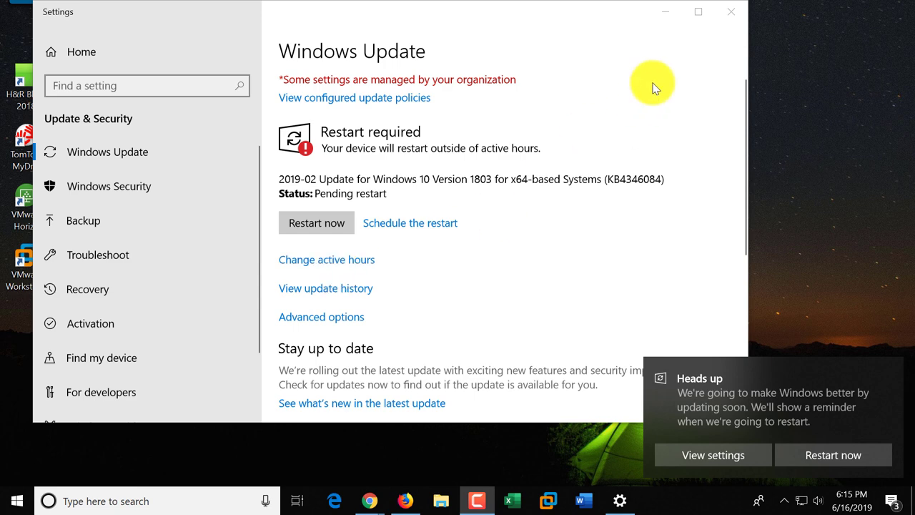
pyautogui.click(732, 12)
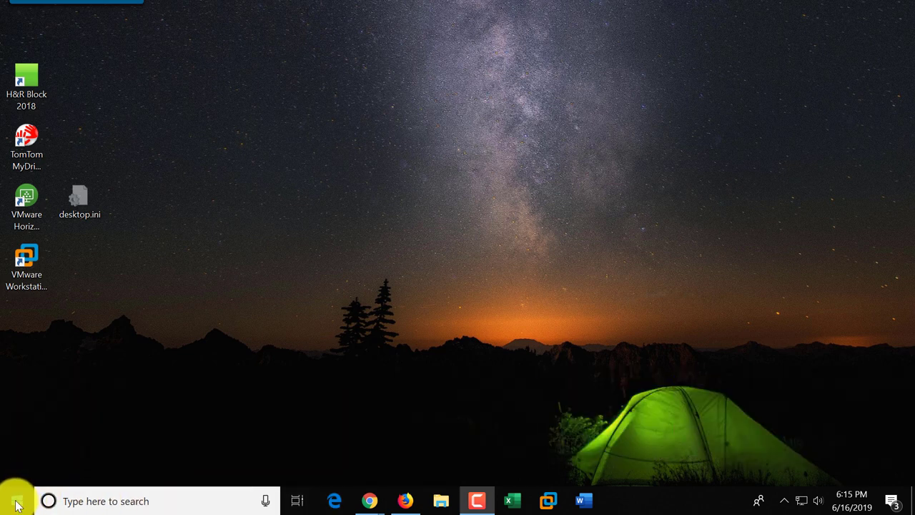
# Review the Start menu, expanding and collapsing its shortcut labels and browsing the app list
pyautogui.click(15, 501)
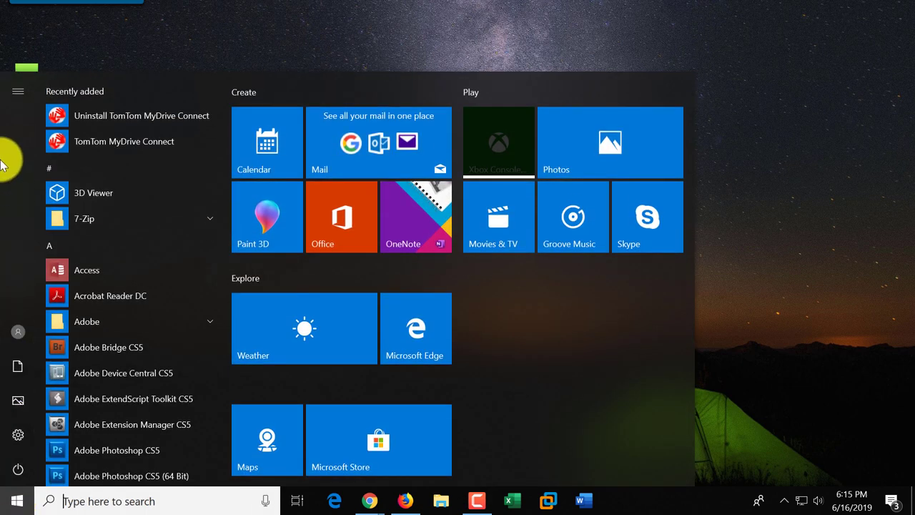
pyautogui.click(10, 103)
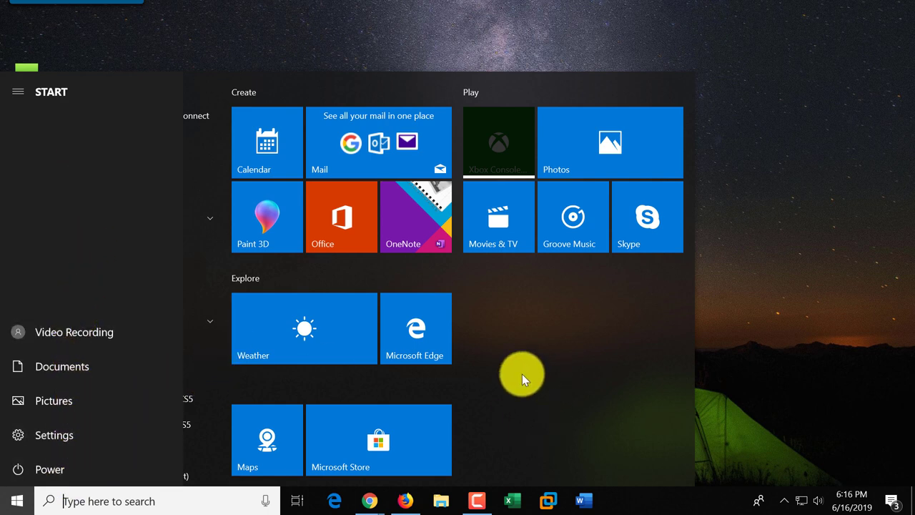
pyautogui.click(534, 352)
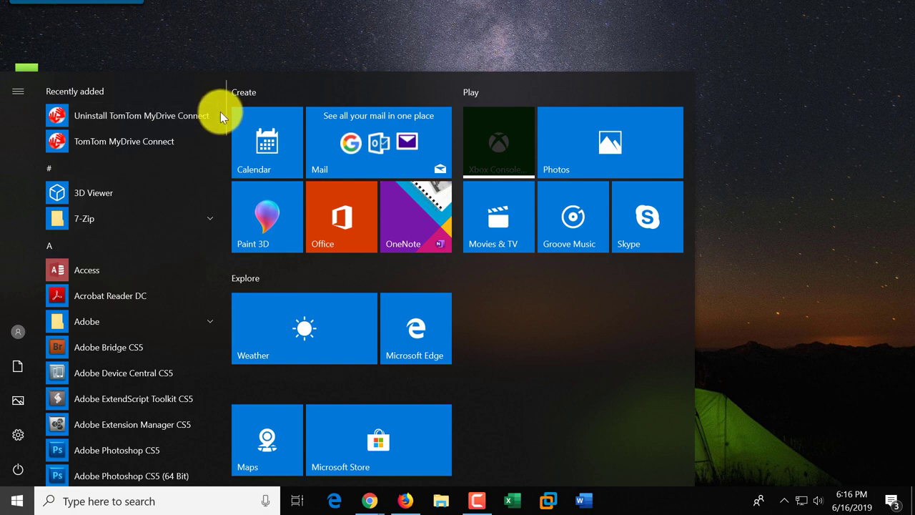
pyautogui.scroll(-15, 226, 279)
pyautogui.moveTo(242, 444); pyautogui.dragTo(245, 159)
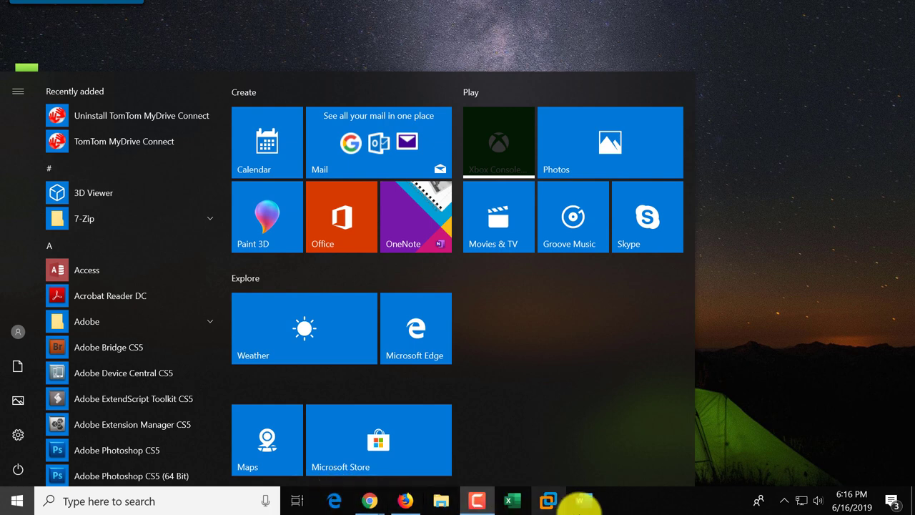
# View Word's recent documents from the taskbar and the hidden notification area icons, and dismiss them
pyautogui.rightClick(584, 500)
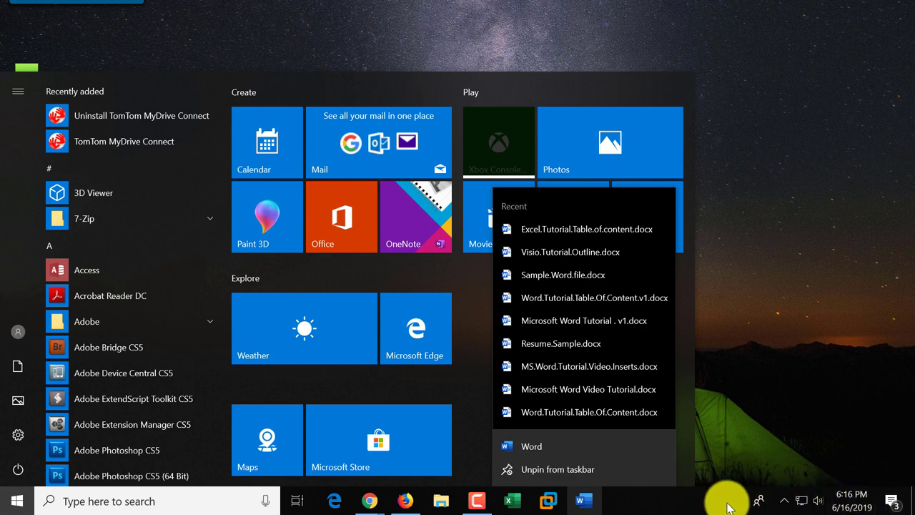
pyautogui.click(785, 500)
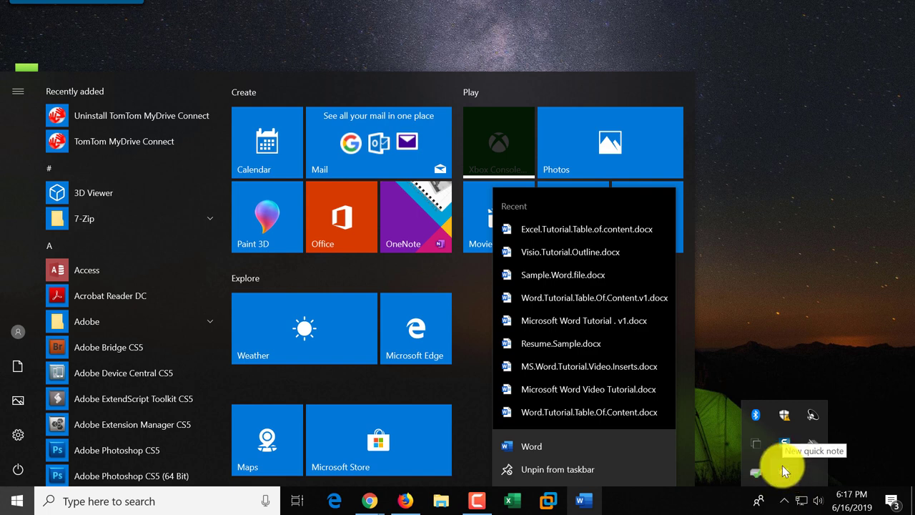
pyautogui.click(723, 429)
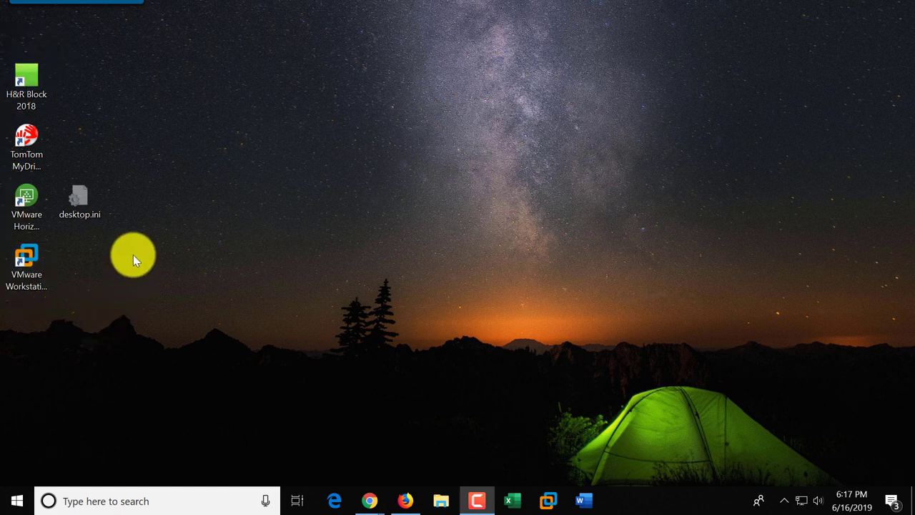
# View the shortcut options of the H&R Block 2018 icon and of the empty desktop, including icon view settings, and dismiss them
pyautogui.rightClick(34, 90)
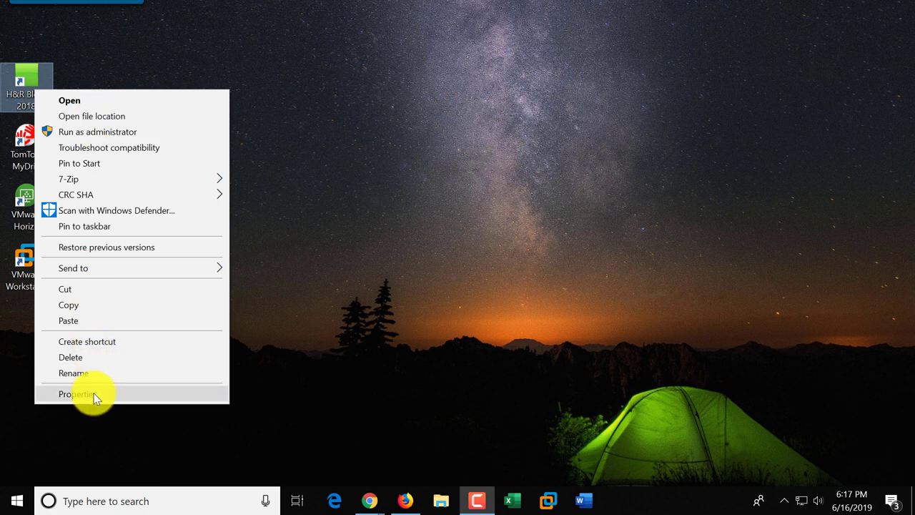
pyautogui.rightClick(362, 163)
pyautogui.moveTo(363, 163)
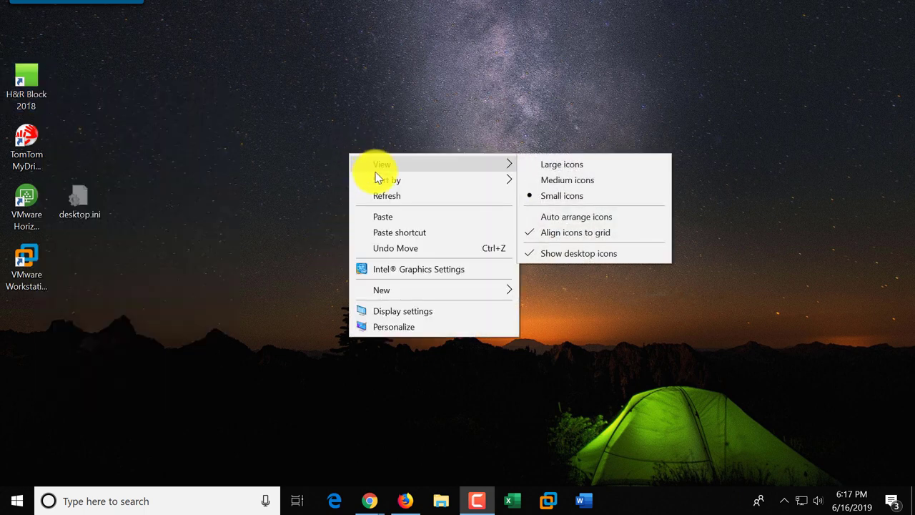
pyautogui.moveTo(377, 183)
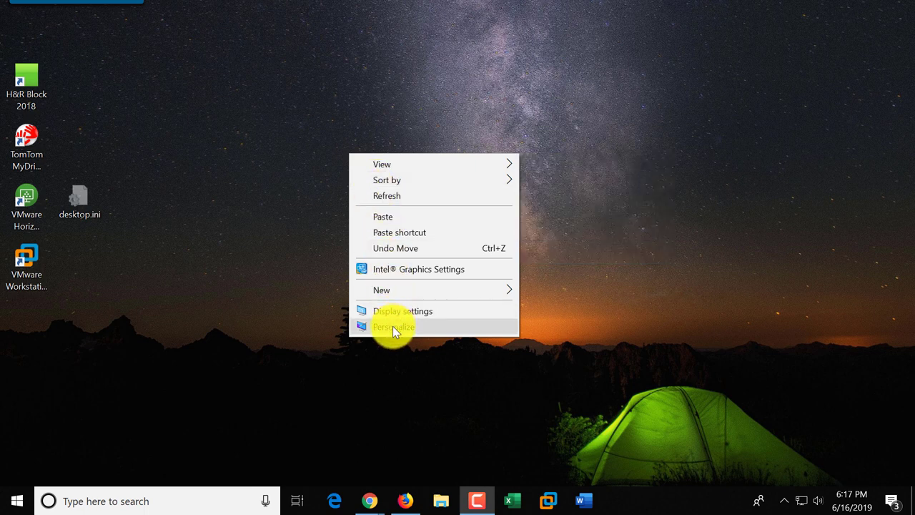
pyautogui.click(584, 352)
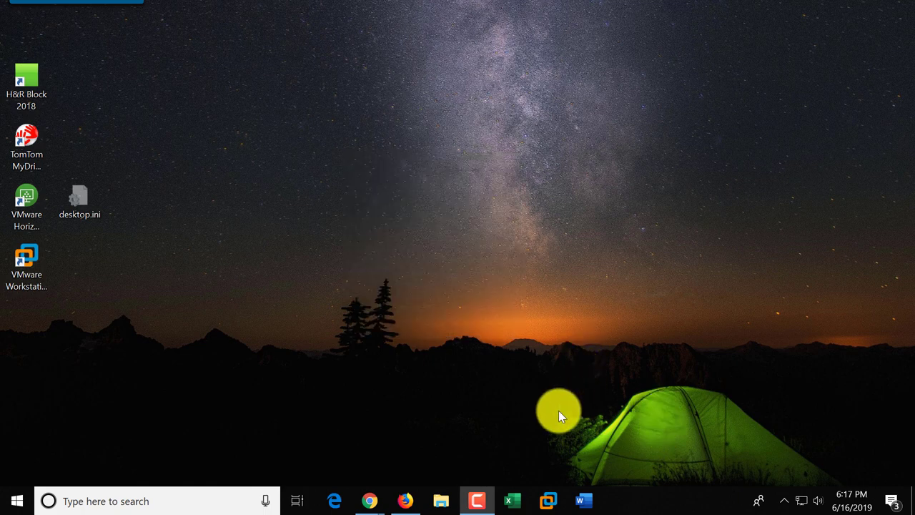
pyautogui.click(442, 502)
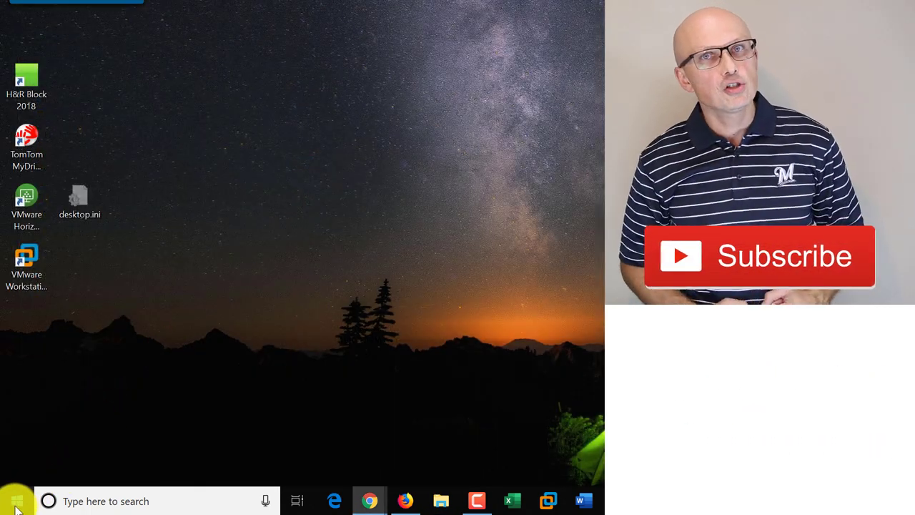
# Open the Windows Settings home page
pyautogui.rightClick(18, 505)
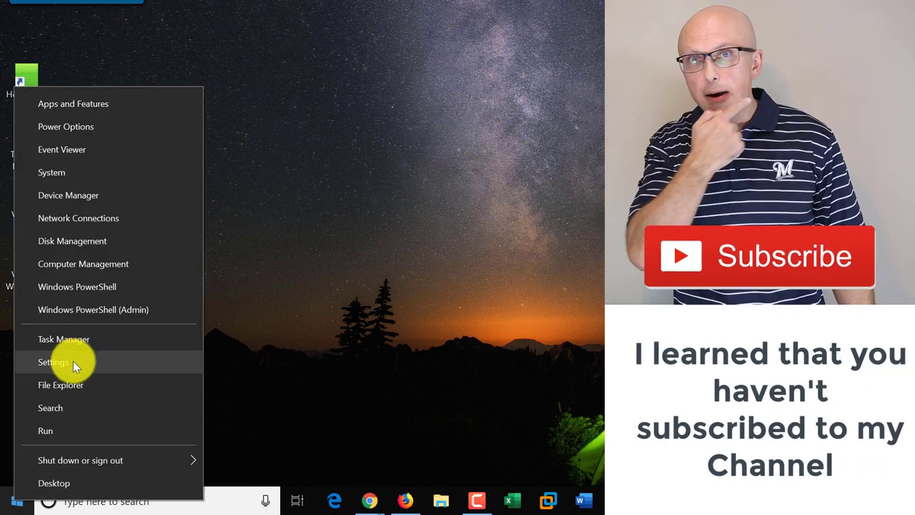
pyautogui.click(68, 362)
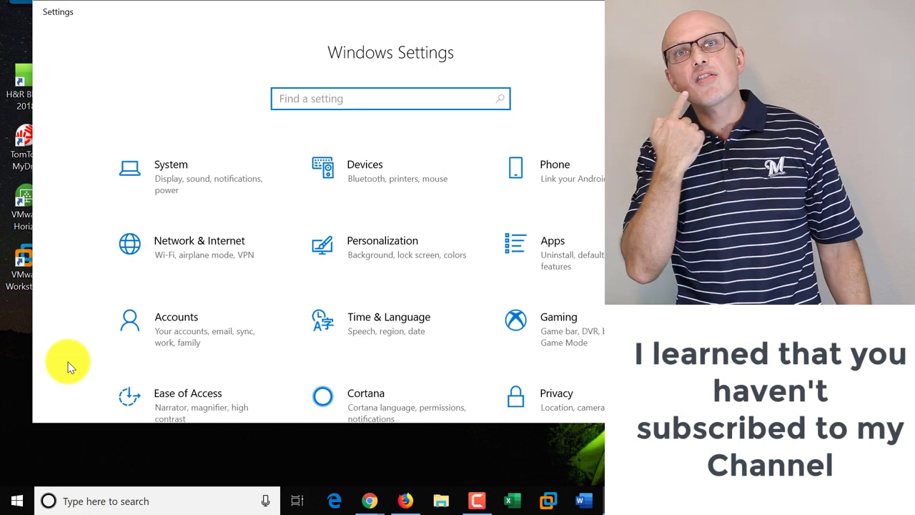
# Search Windows for the Control Panel app by entering "contro"
pyautogui.click(95, 500)
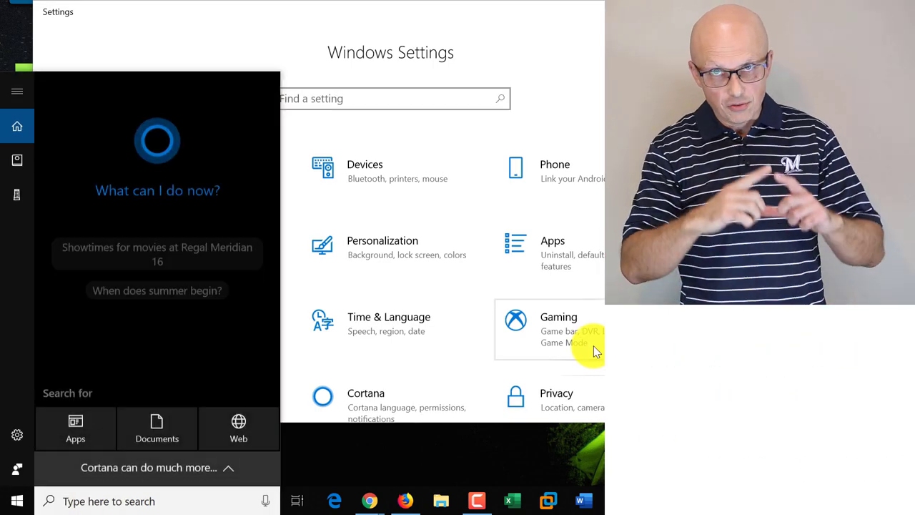
pyautogui.write('contorl')
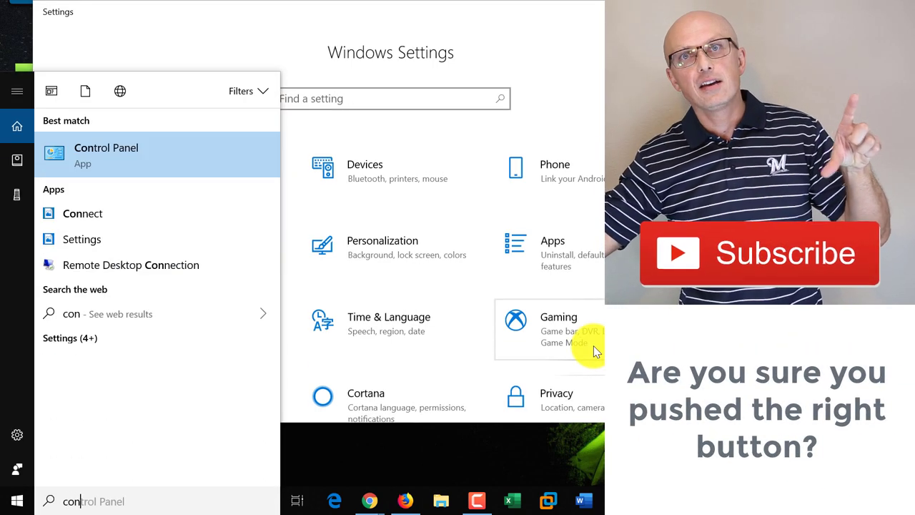
pyautogui.press('BackSpace')
pyautogui.press('BackSpace')
pyautogui.press('BackSpace')
pyautogui.press('BackSpace')
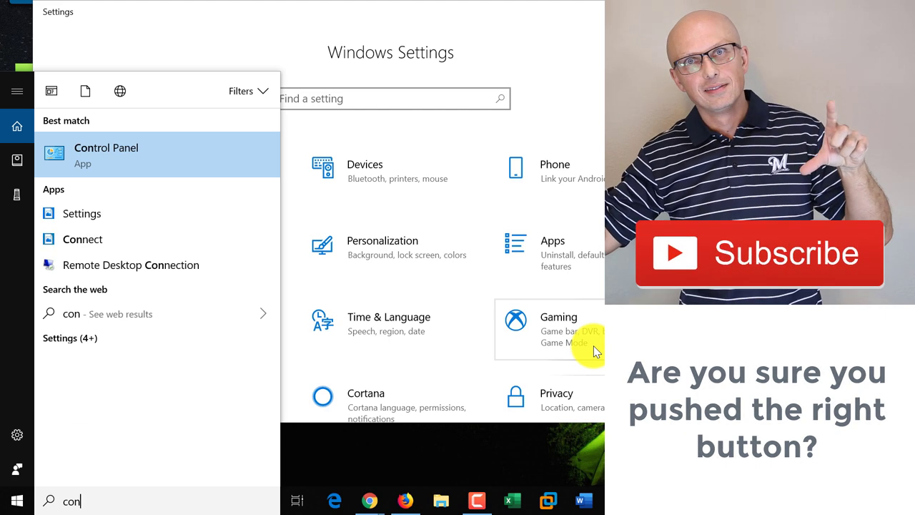
pyautogui.write('r')
pyautogui.press('BackSpace')
pyautogui.write('tro')
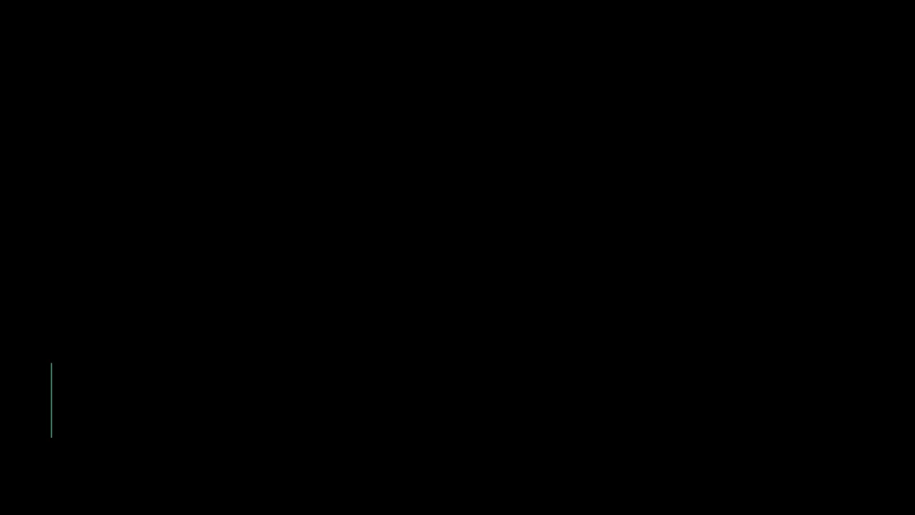